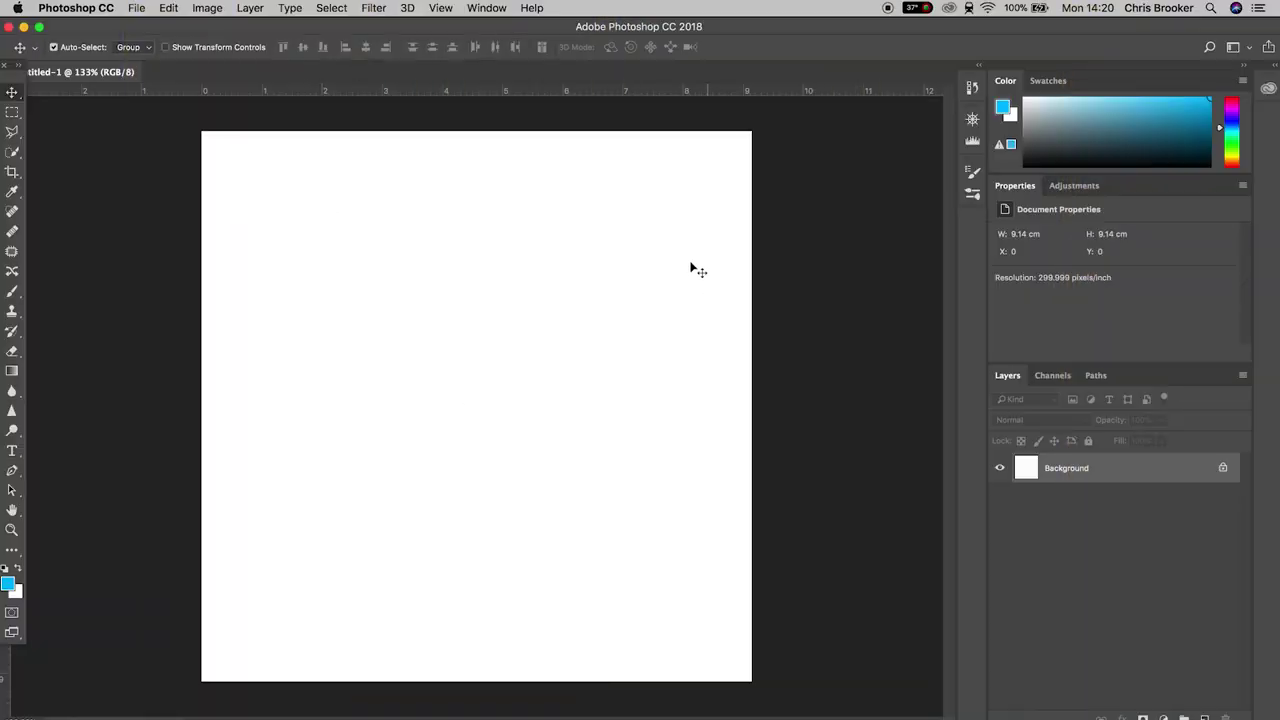
Step: Unlock the Background layer and set the gradient's left stop to bright yellow
click(1222, 470)
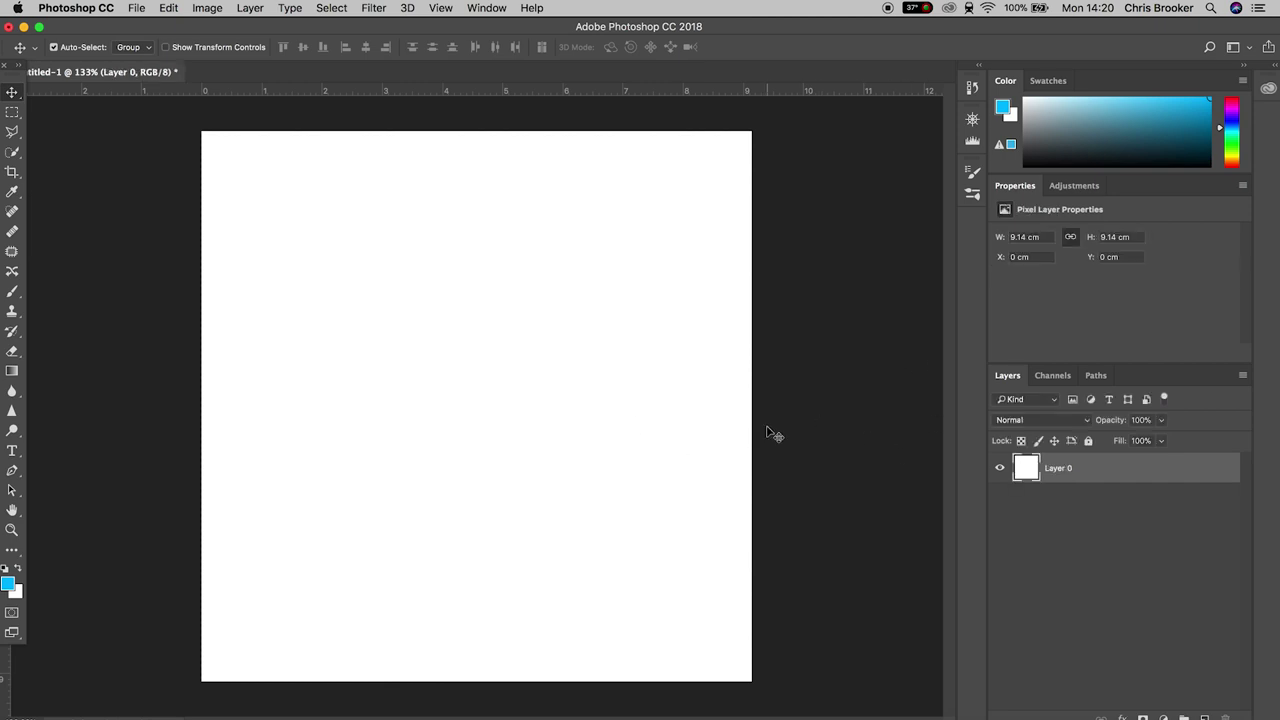
click(13, 374)
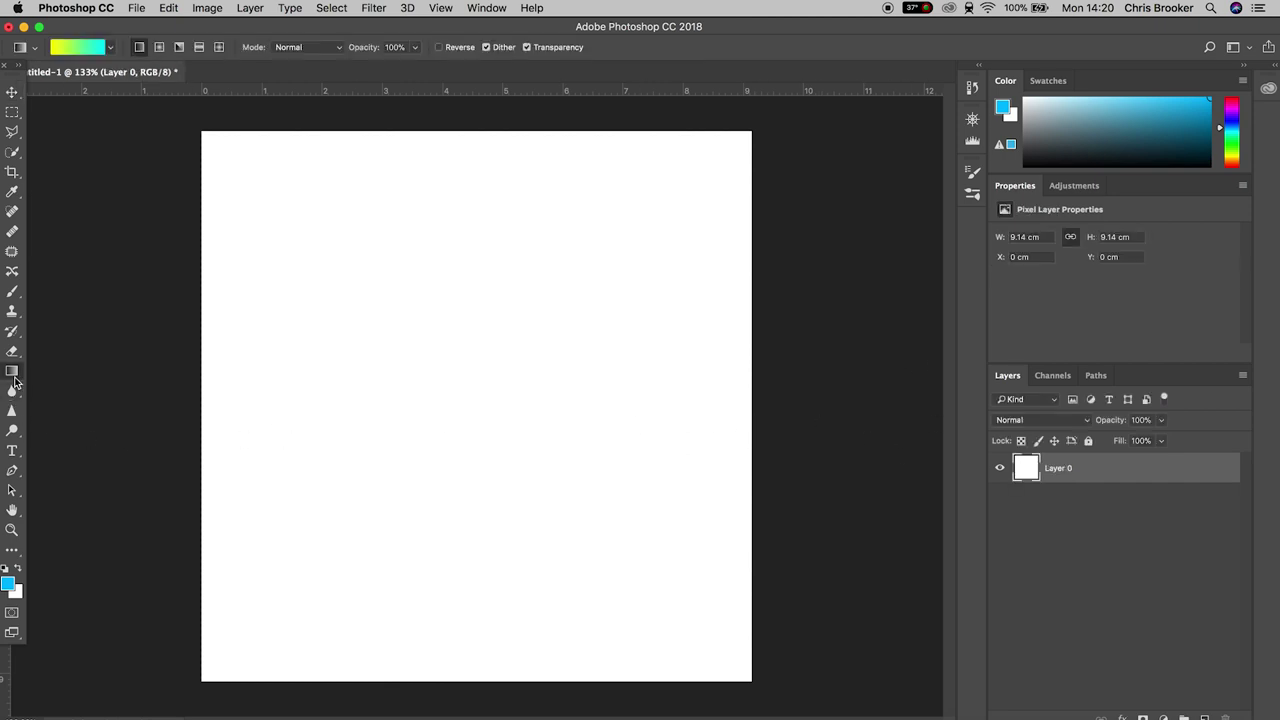
click(92, 48)
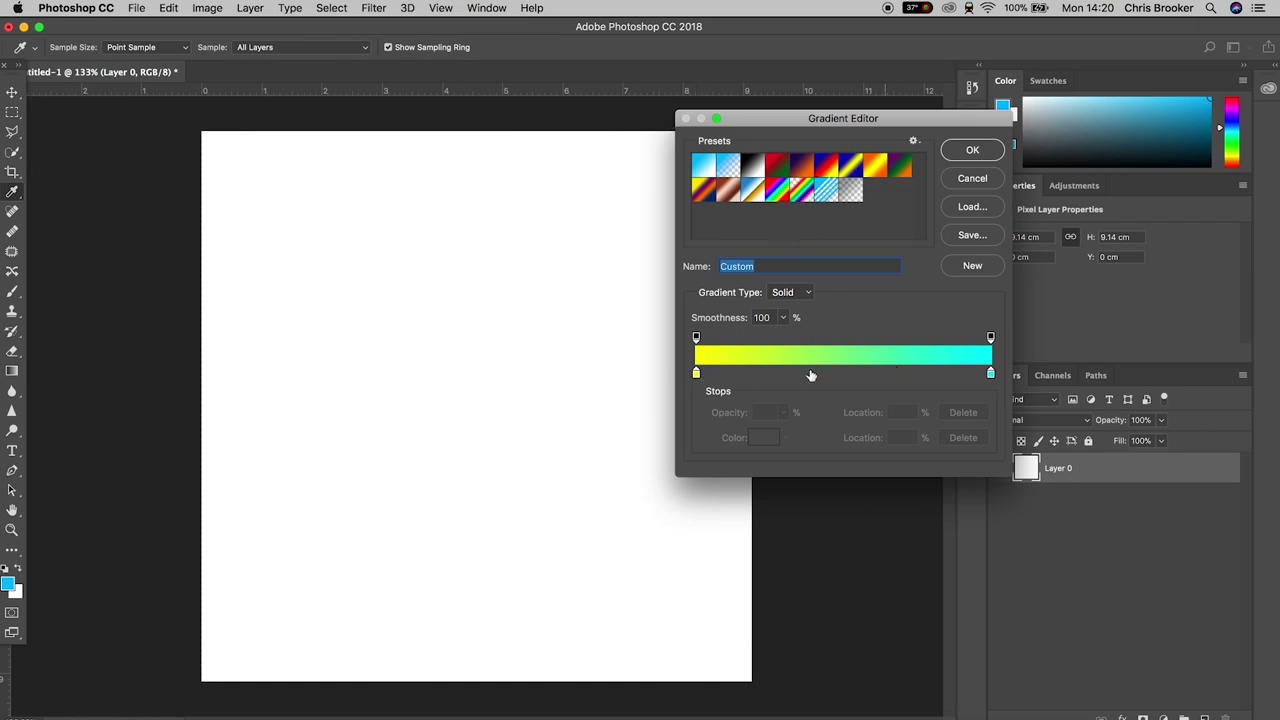
double_click(697, 373)
drag(979, 192, 994, 280)
drag(936, 132, 935, 117)
click(982, 277)
click(984, 281)
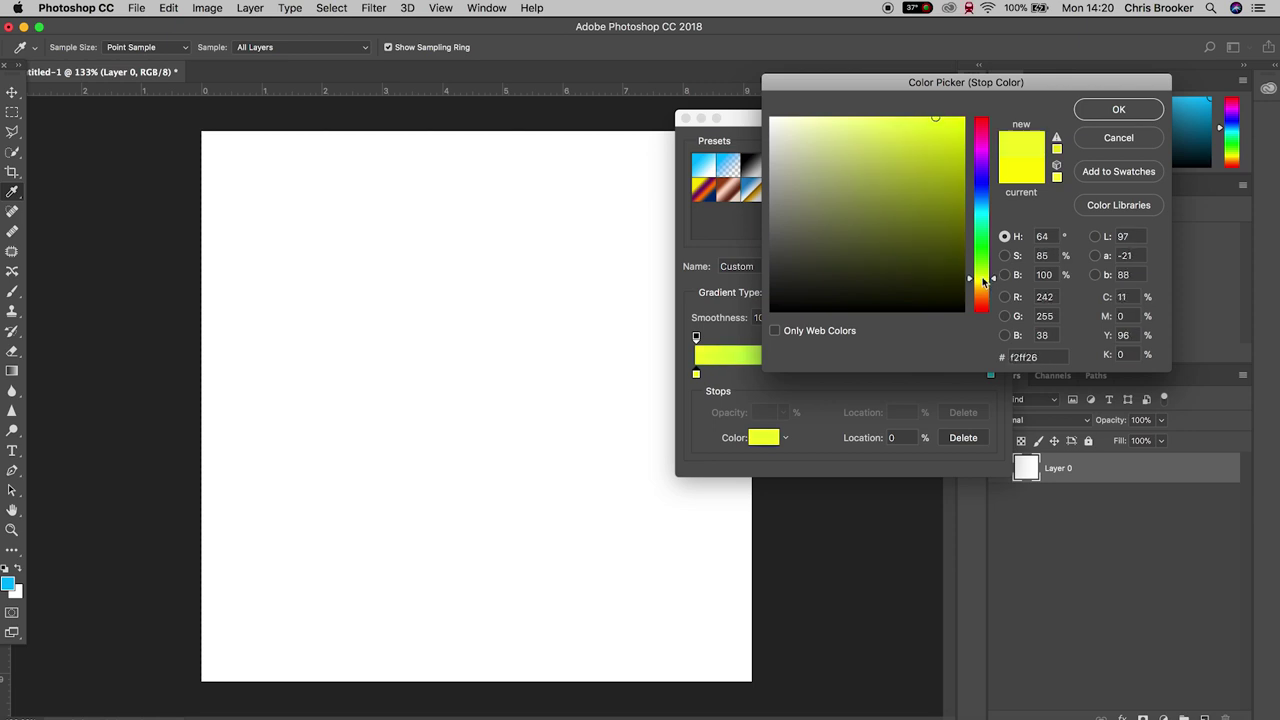
click(1119, 109)
Step: Set the right gradient stop to a darker olive yellow and apply the gradient
click(991, 373)
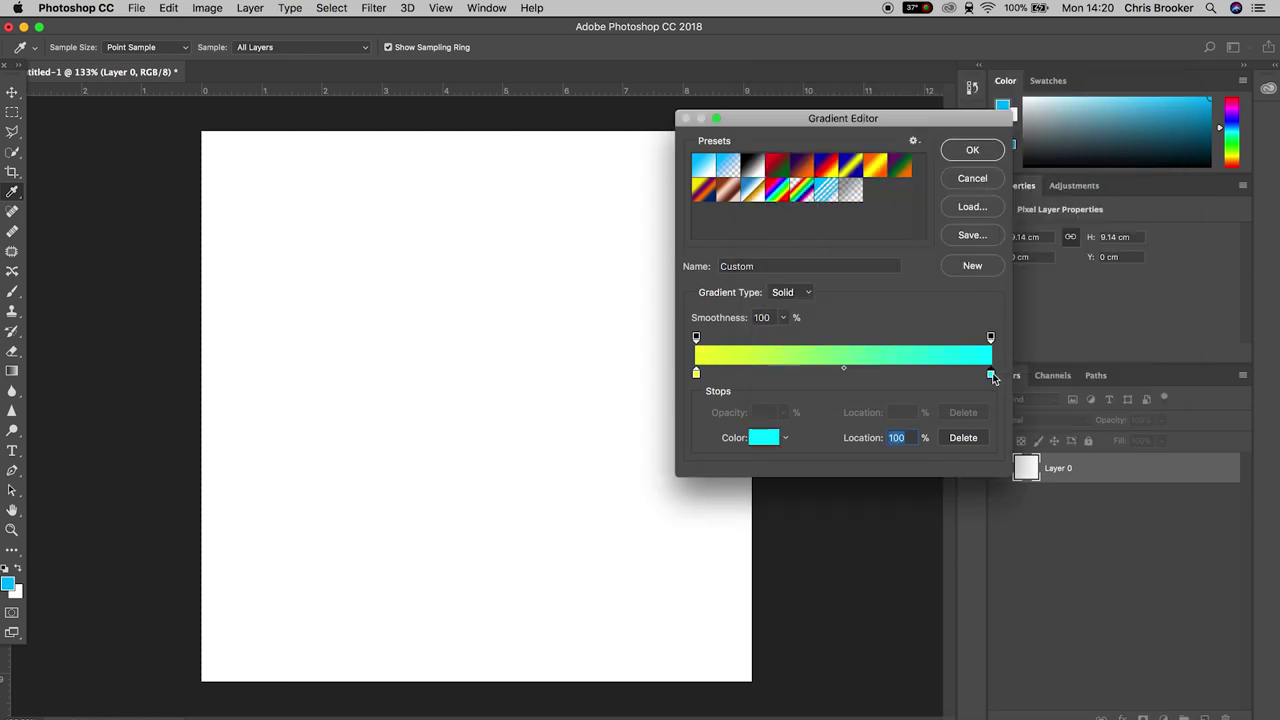
double_click(991, 373)
click(983, 278)
drag(962, 207, 974, 207)
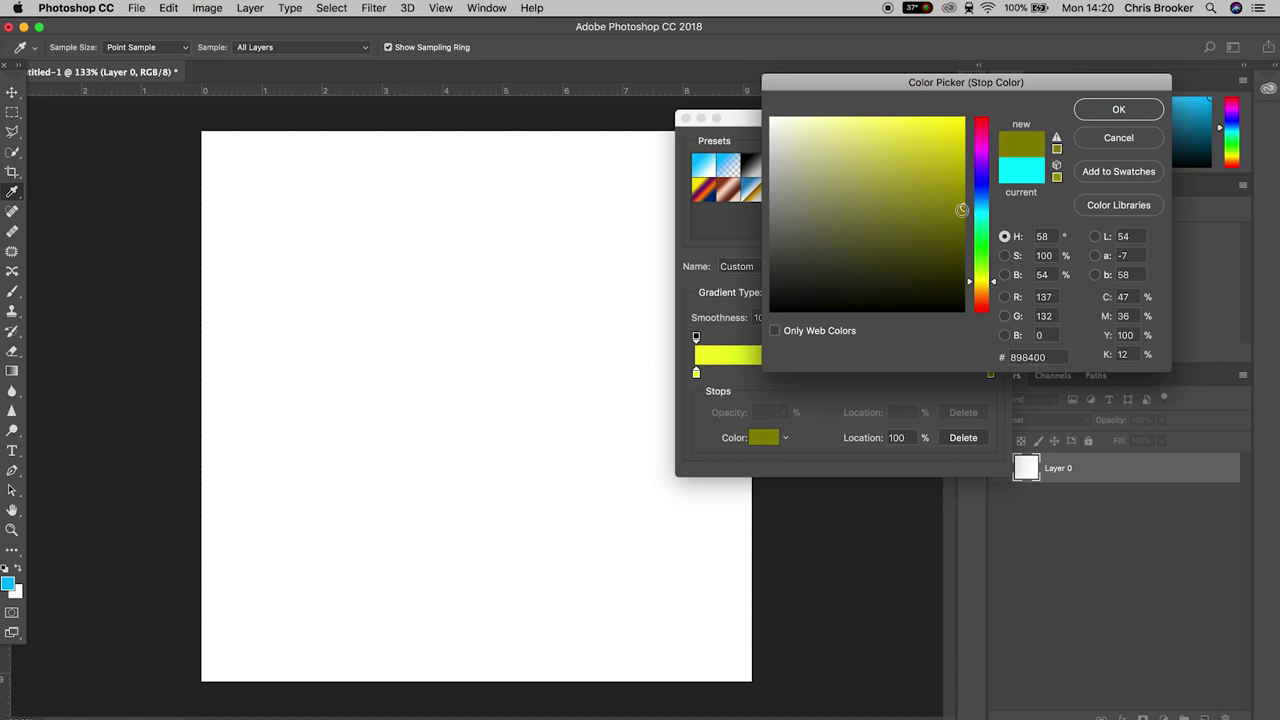
click(1119, 109)
click(971, 148)
Step: Fill the canvas with a vertical top-to-bottom yellow gradient, then lock Layer 0
drag(341, 545, 664, 222)
drag(484, 178, 477, 625)
drag(457, 186, 467, 641)
drag(482, 174, 489, 598)
click(13, 93)
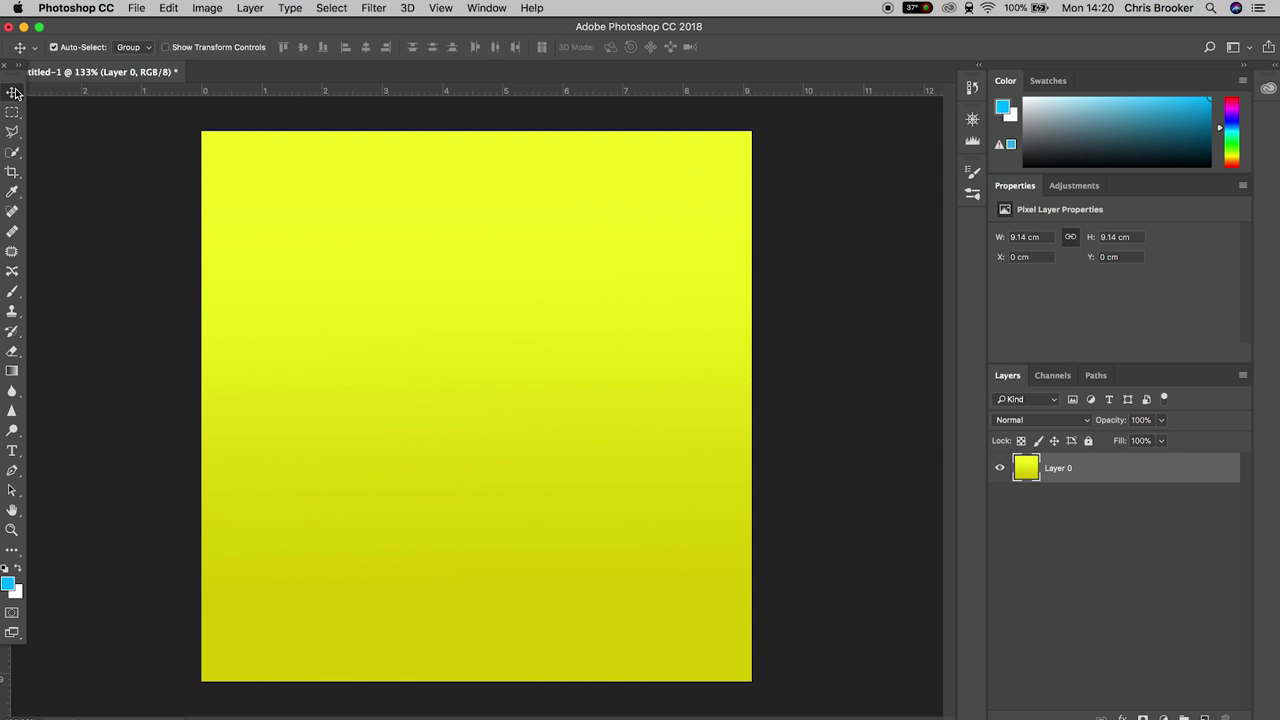
click(1088, 441)
click(1106, 530)
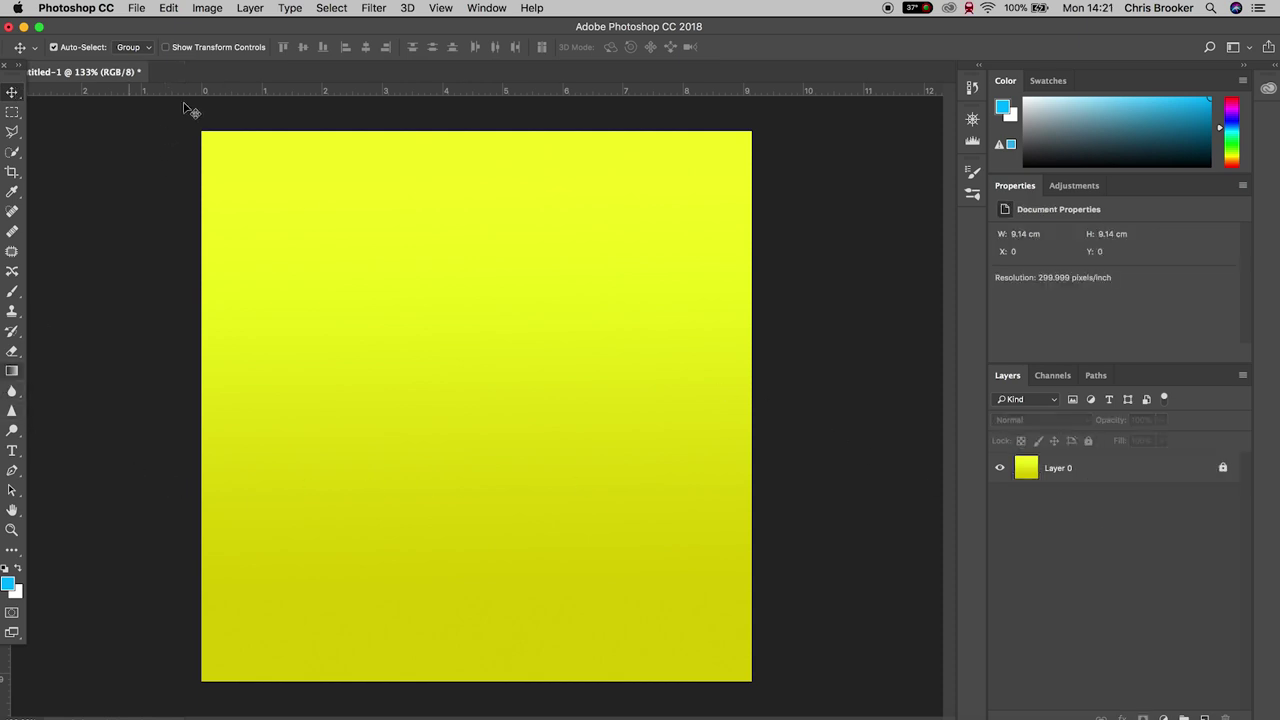
Step: Create a new layer named Body
click(250, 8)
mouse_move(262, 35)
click(485, 27)
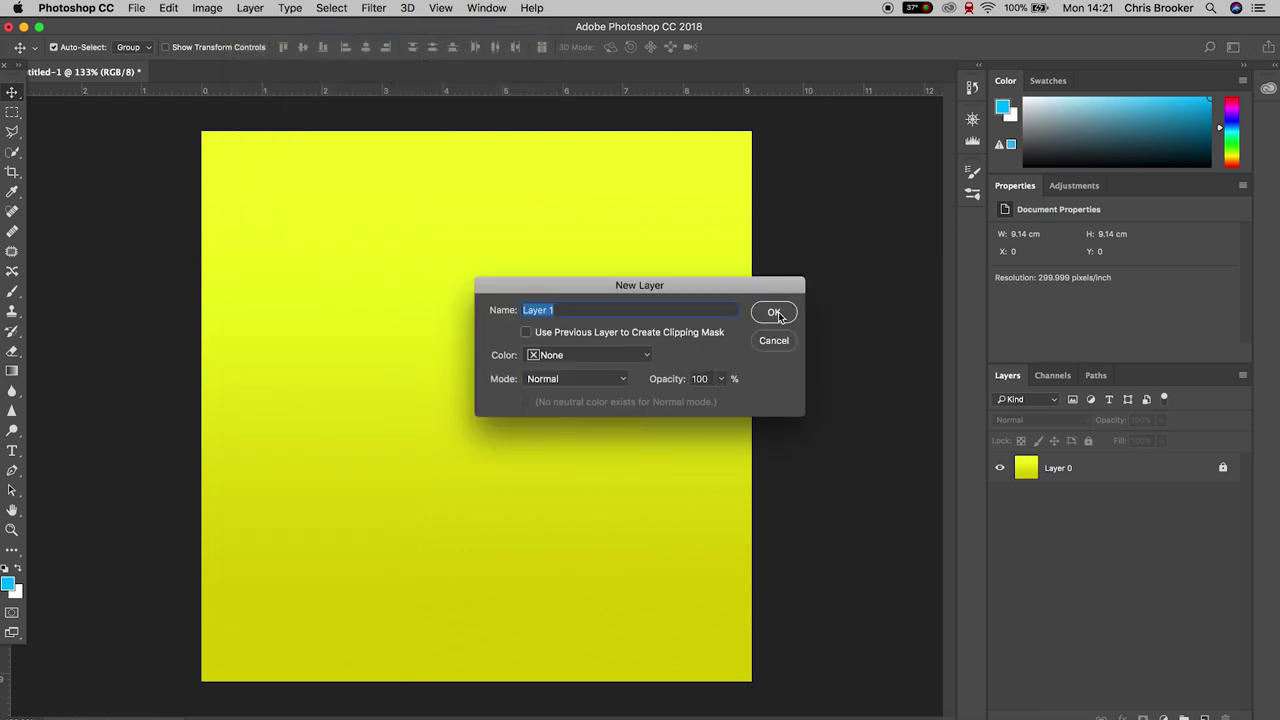
text(Body)
key(Return)
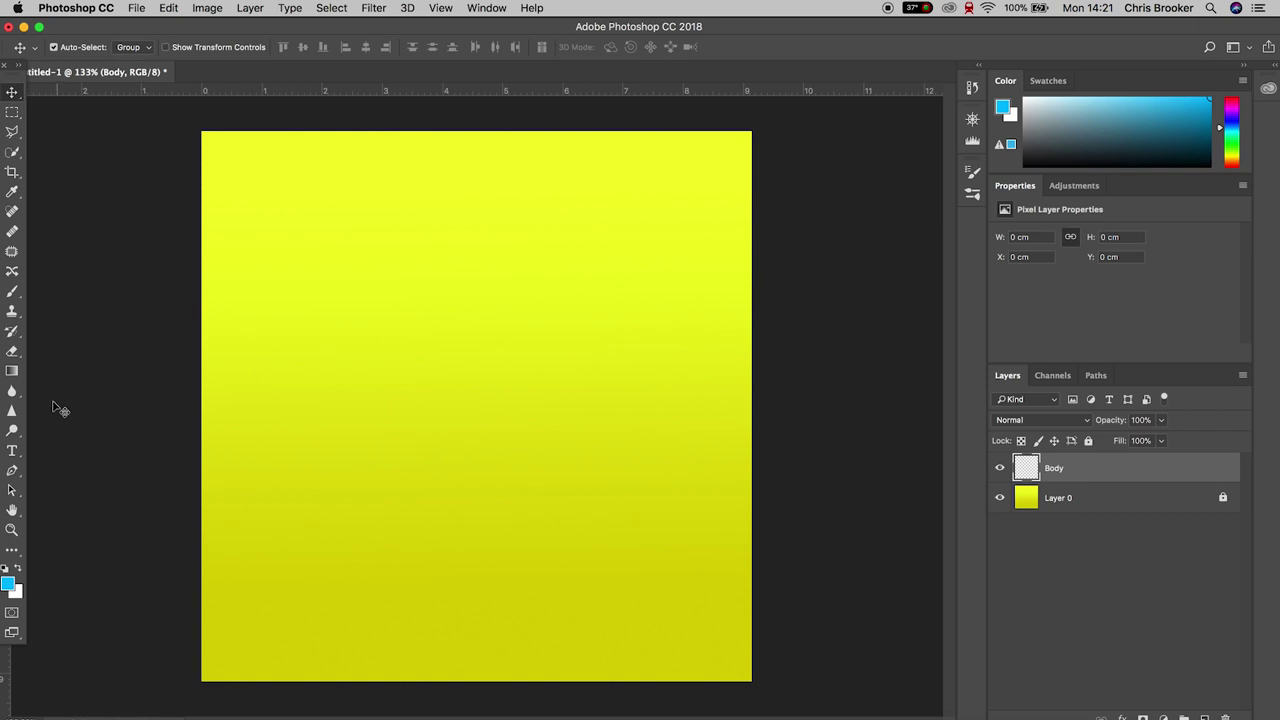
Step: Set shape options to no outline and a cyan fill
click(12, 472)
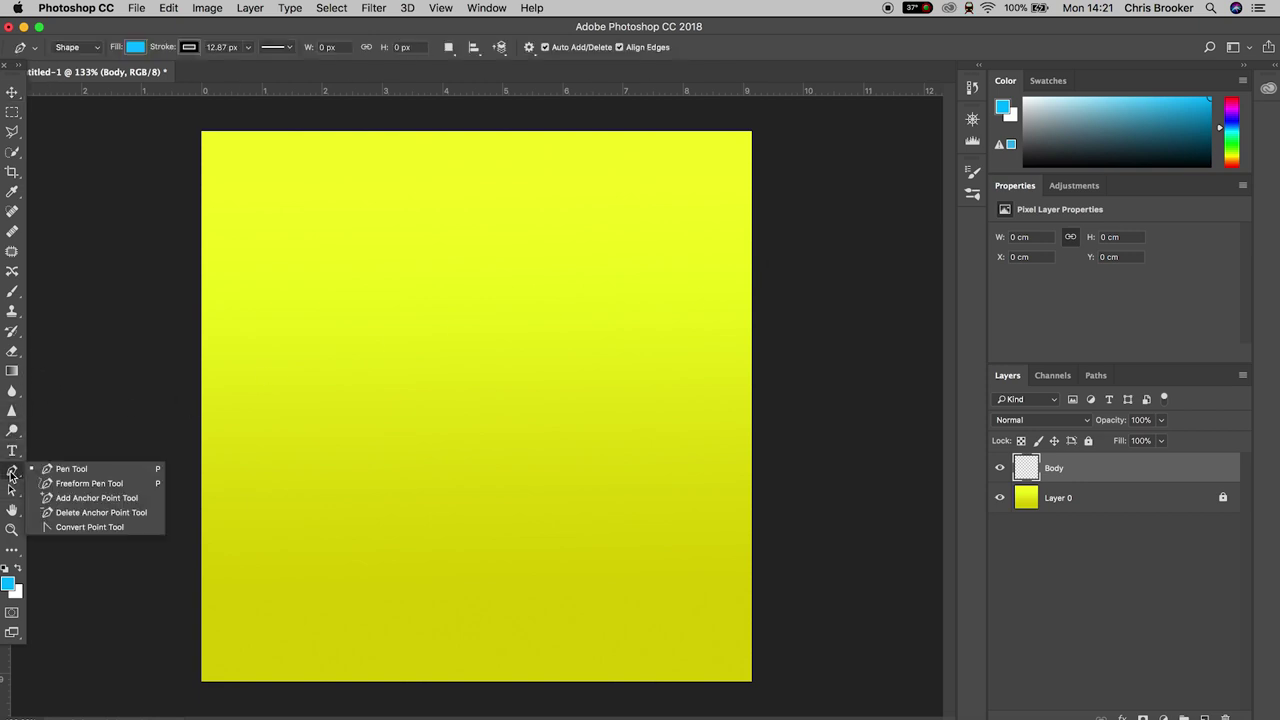
click(191, 48)
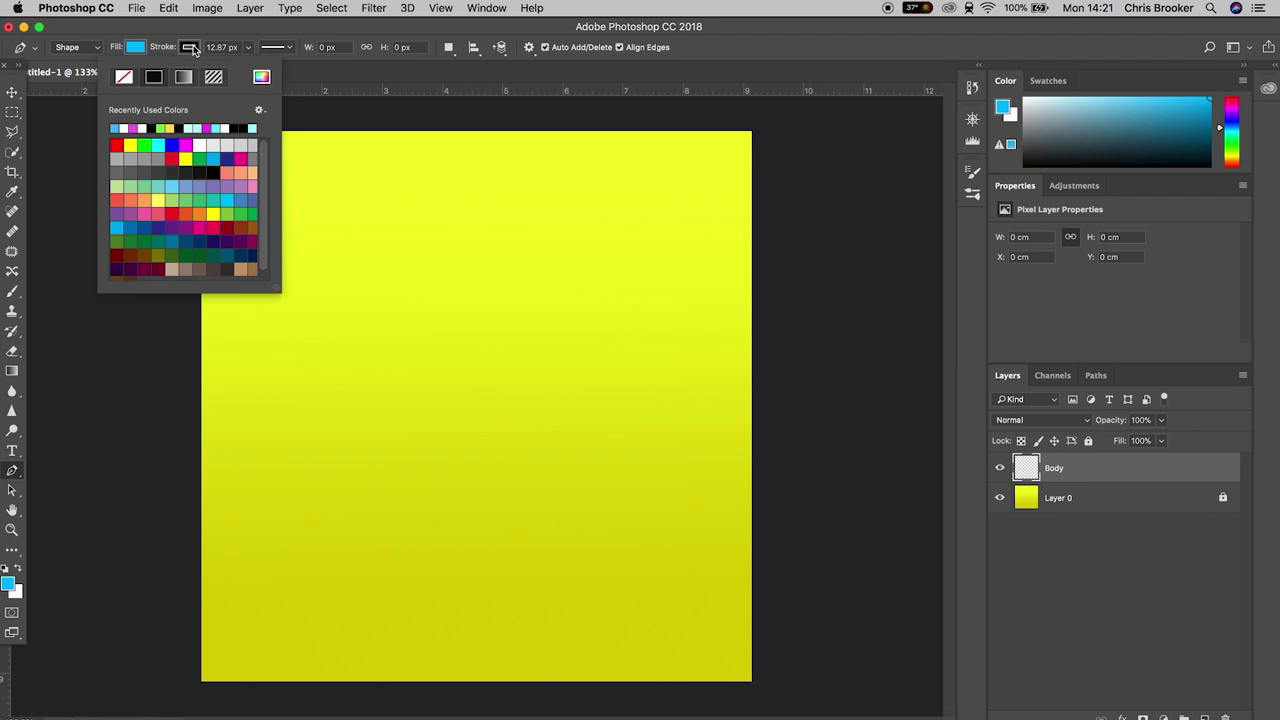
click(127, 80)
click(138, 50)
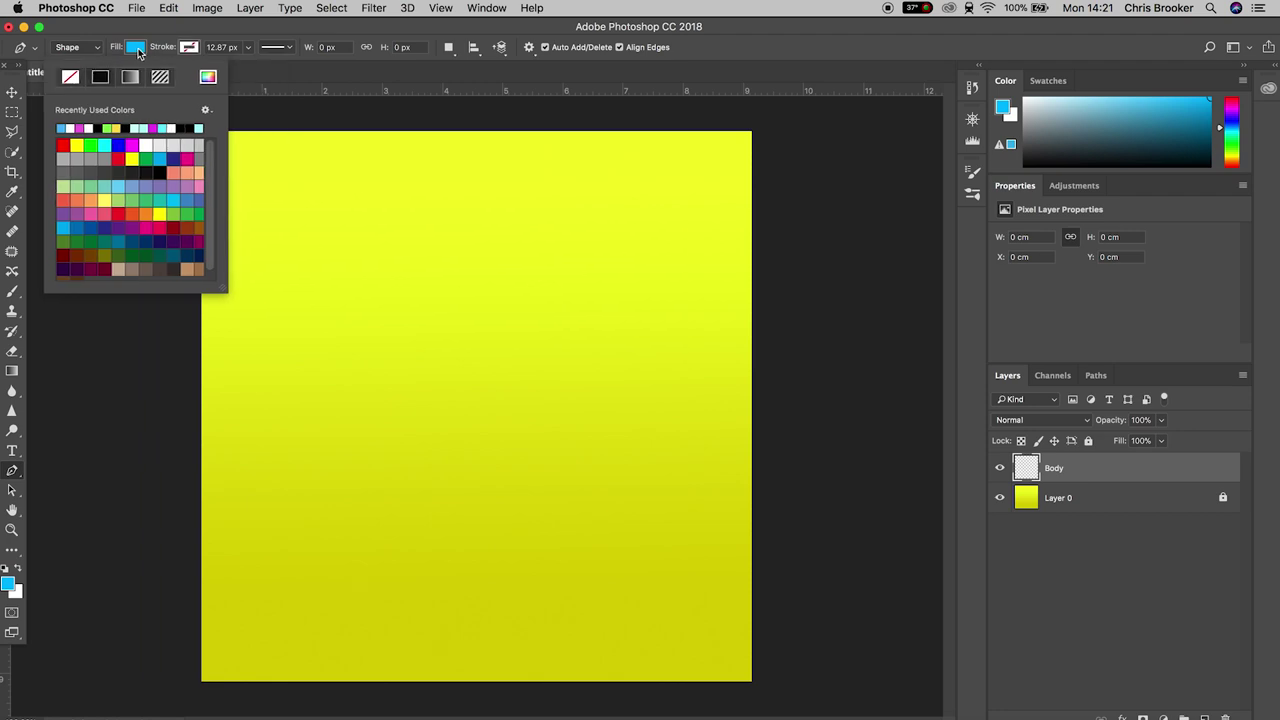
click(104, 145)
click(135, 58)
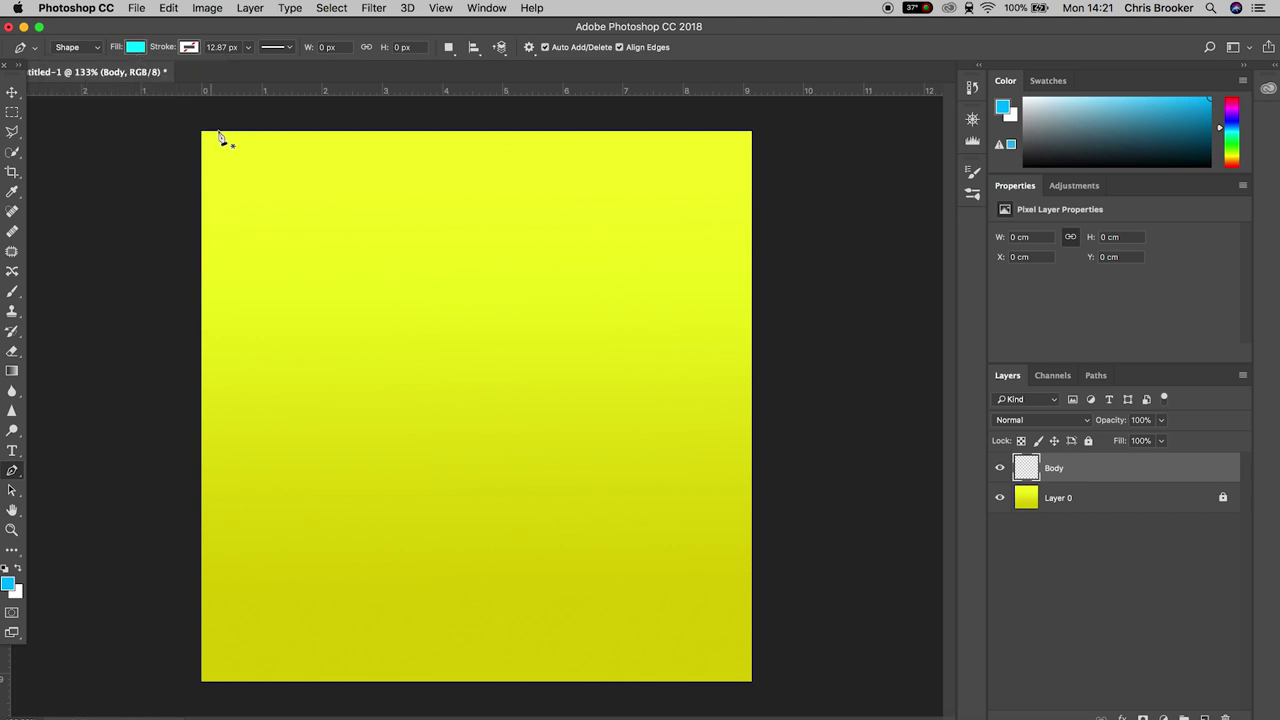
Step: Draw a cyan circle at the canvas centre with the Ellipse tool
scroll(418, 388, up, 1)
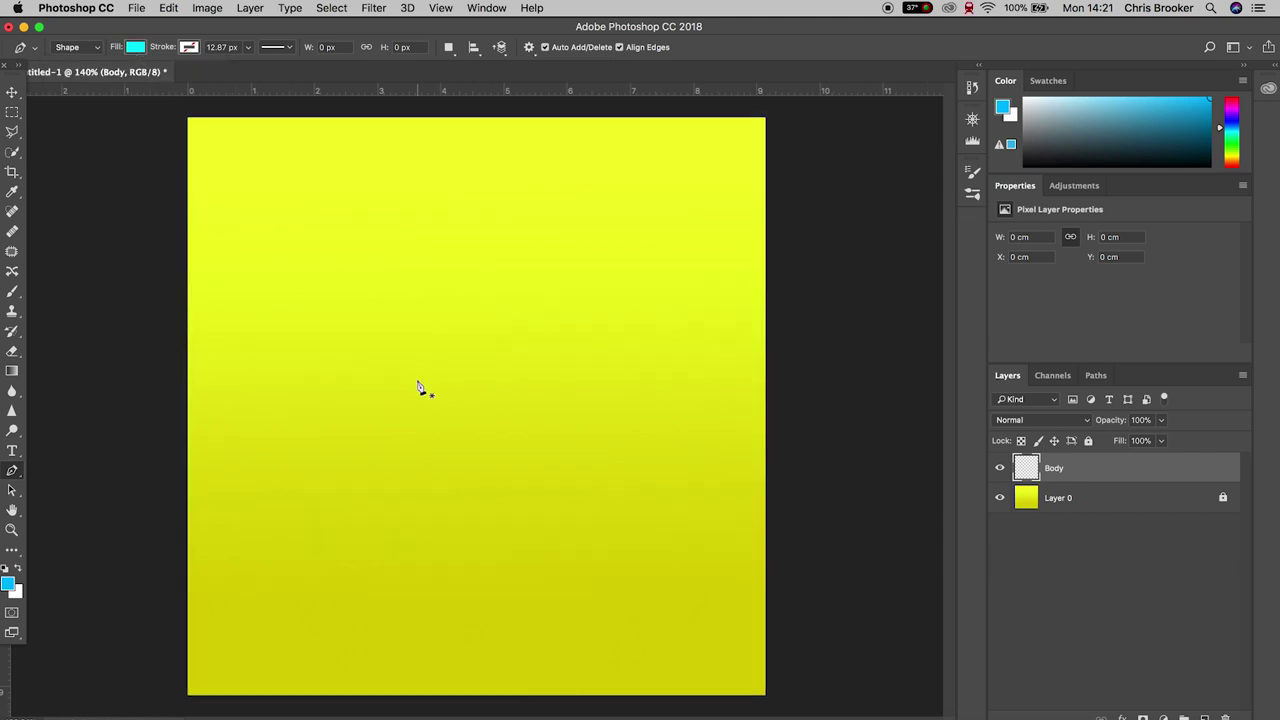
click(13, 471)
click(20, 472)
key(g)
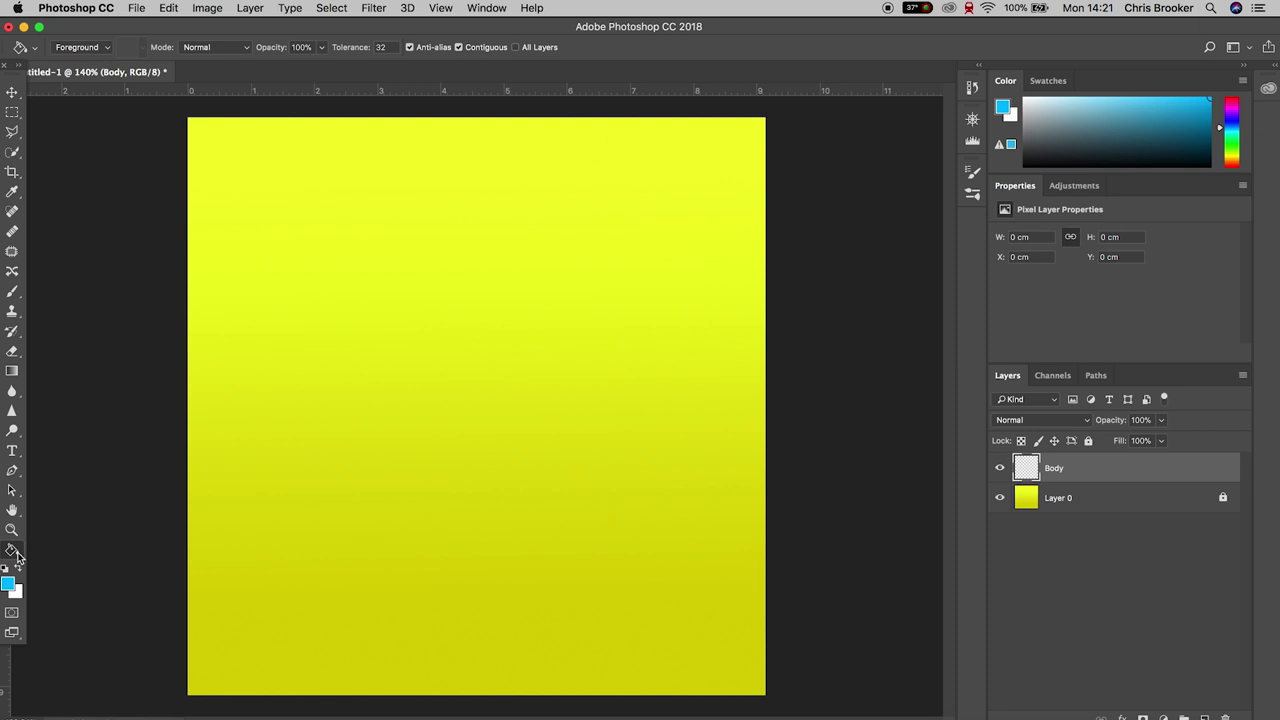
click(17, 552)
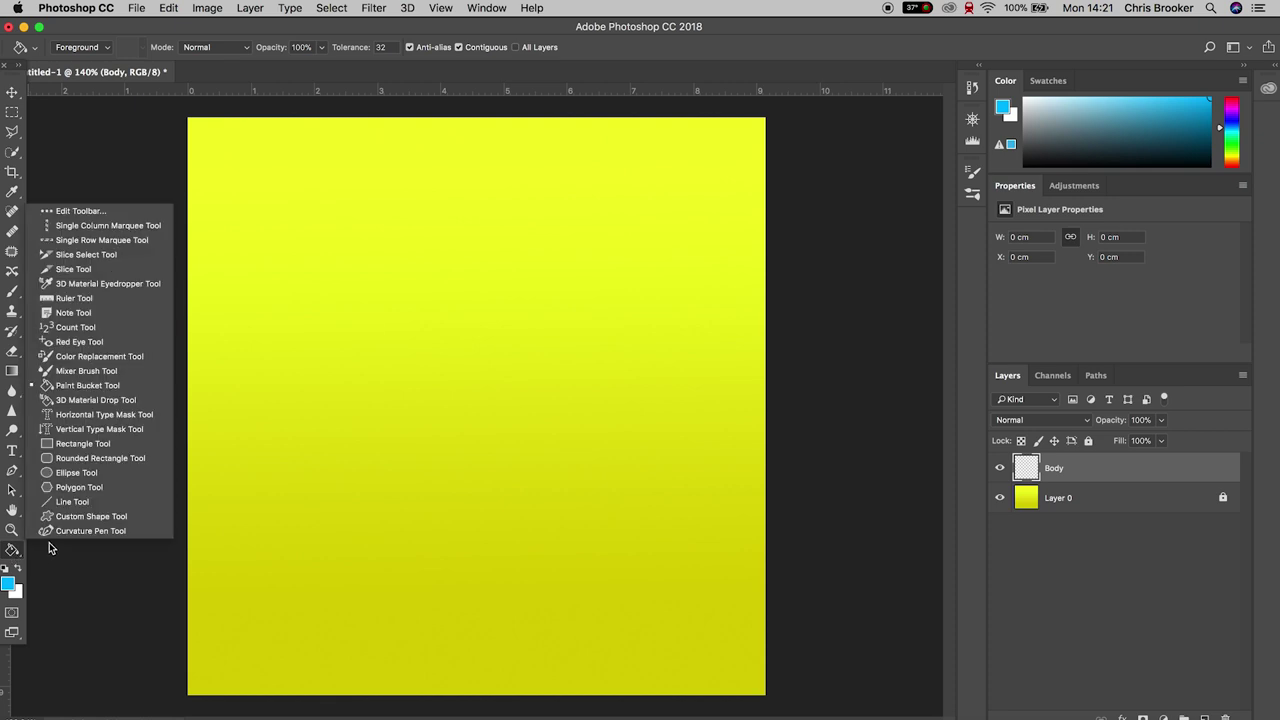
click(76, 472)
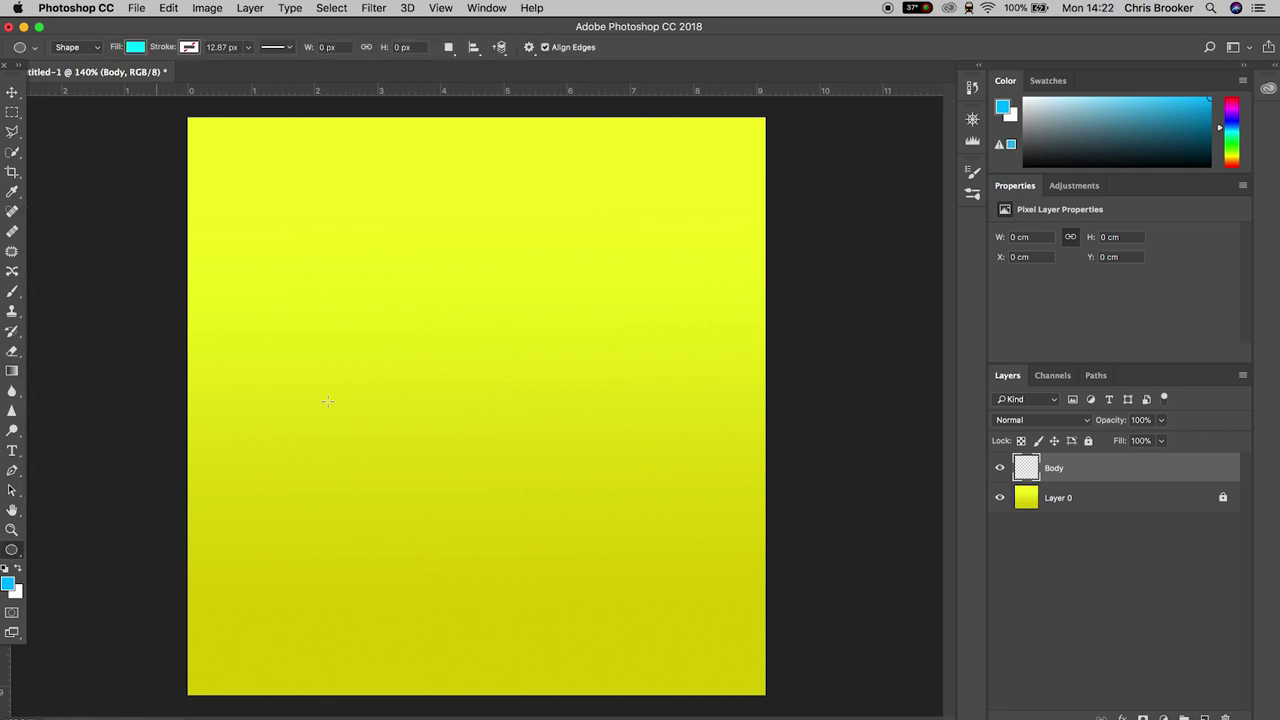
drag(406, 348, 577, 510)
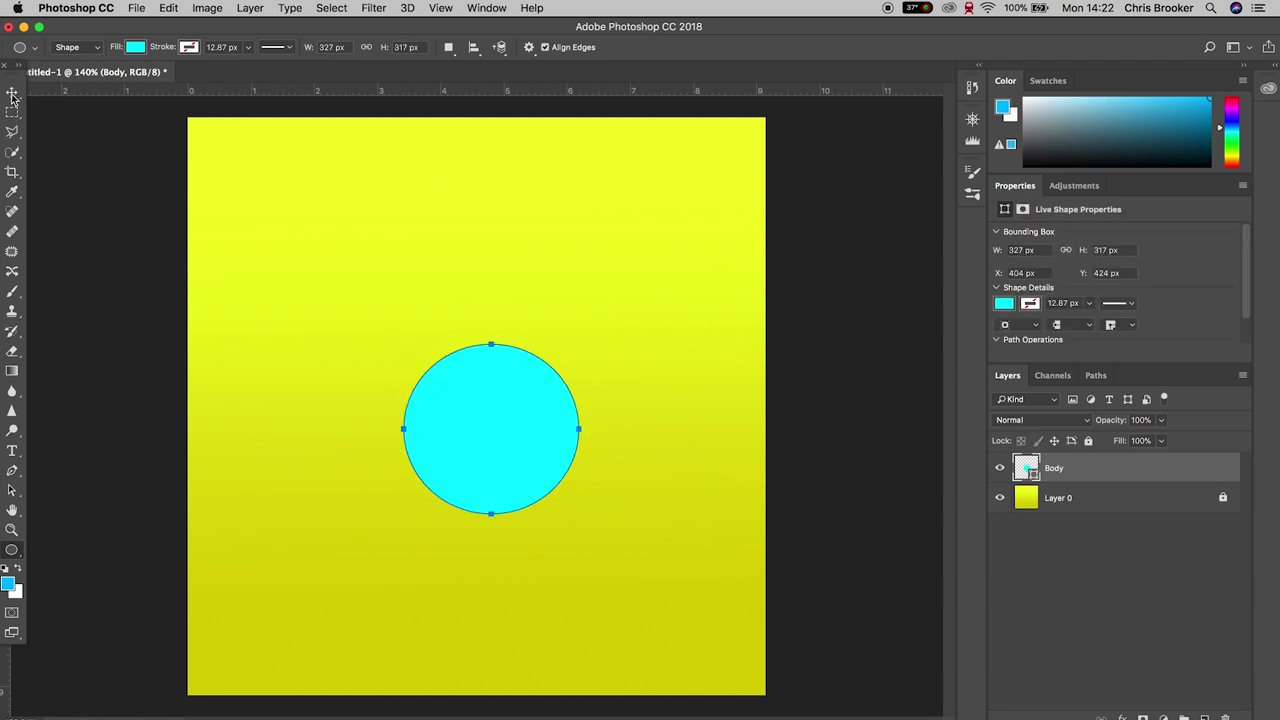
Step: Recolour the circle sky blue and move it slightly up and left
click(134, 47)
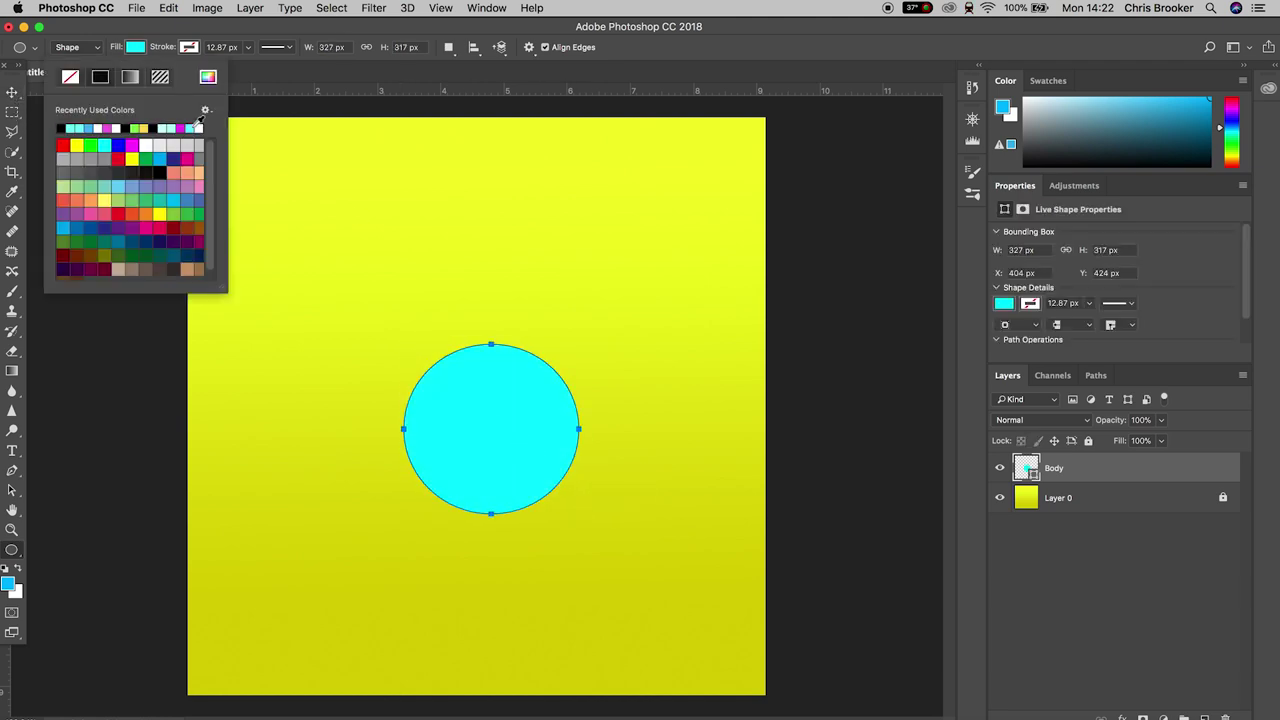
click(116, 186)
click(90, 200)
click(186, 158)
click(104, 145)
click(62, 228)
key(v)
drag(535, 414, 510, 396)
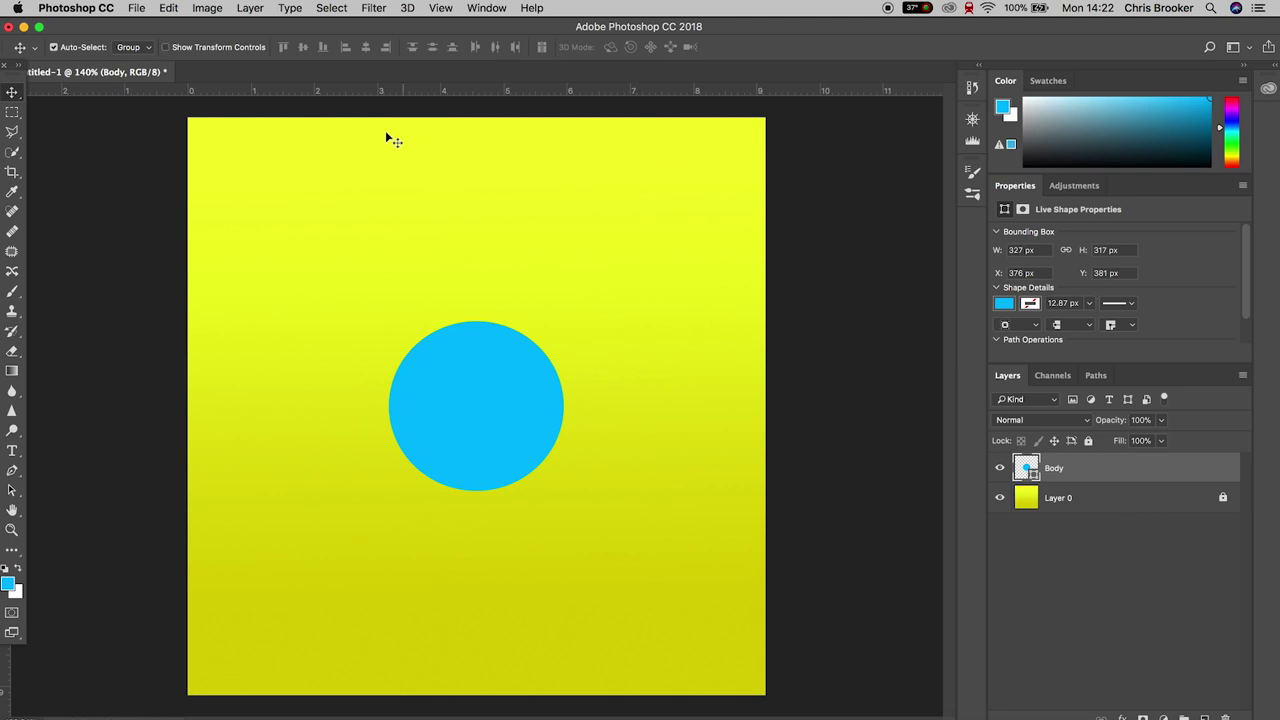
click(250, 8)
Step: Create a new layer named Left Arm
mouse_move(270, 28)
click(476, 31)
text(Left Aem)
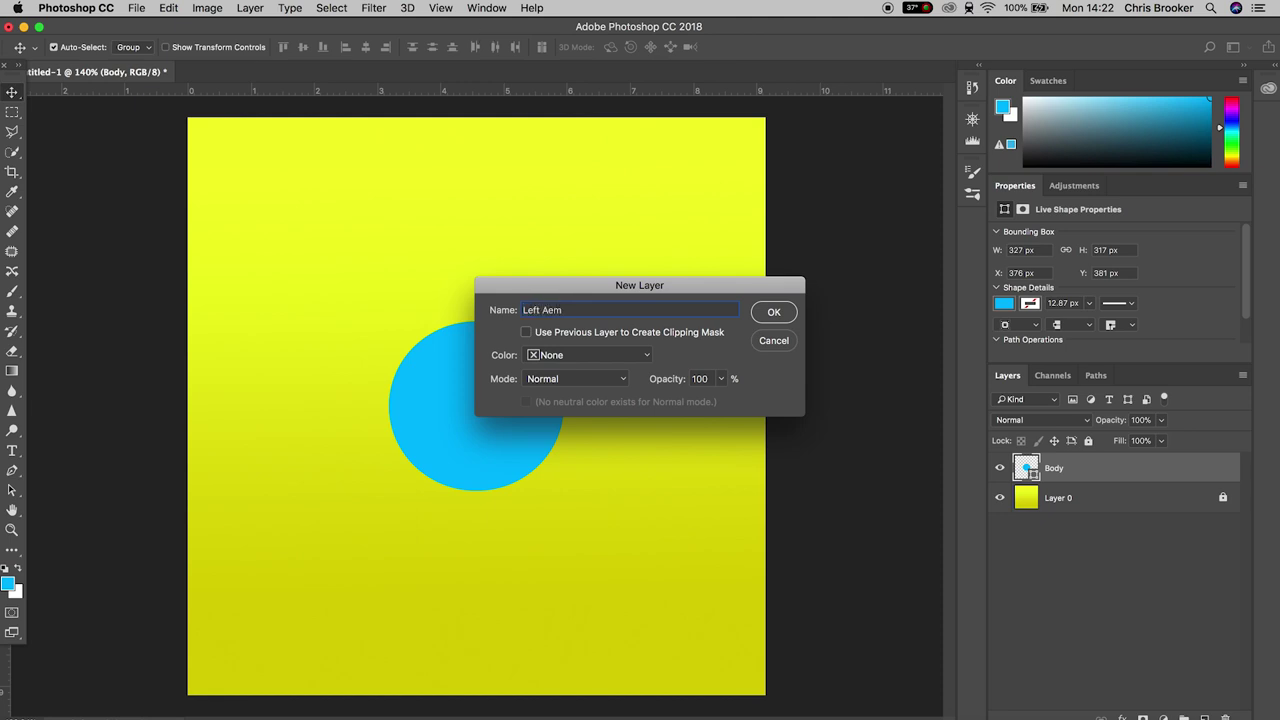
key(Return)
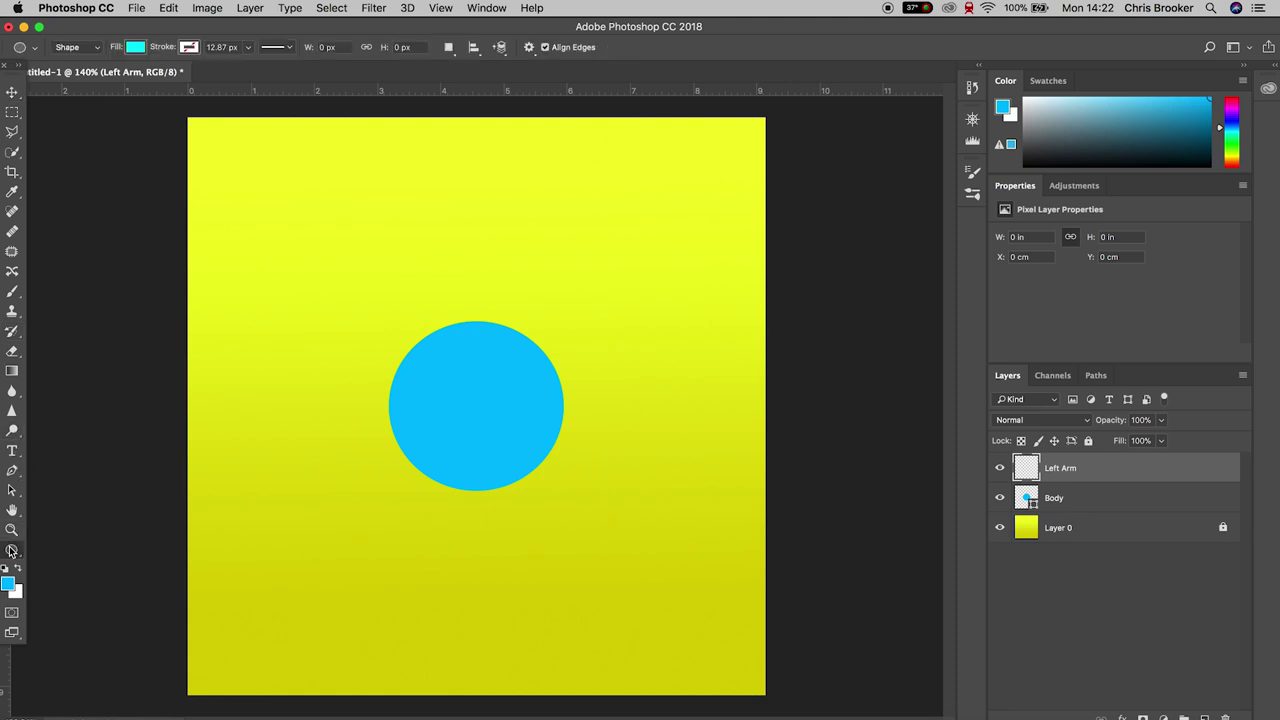
Step: Draw a thin blue left arm line angling down from the circle's left edge
click(12, 550)
click(67, 502)
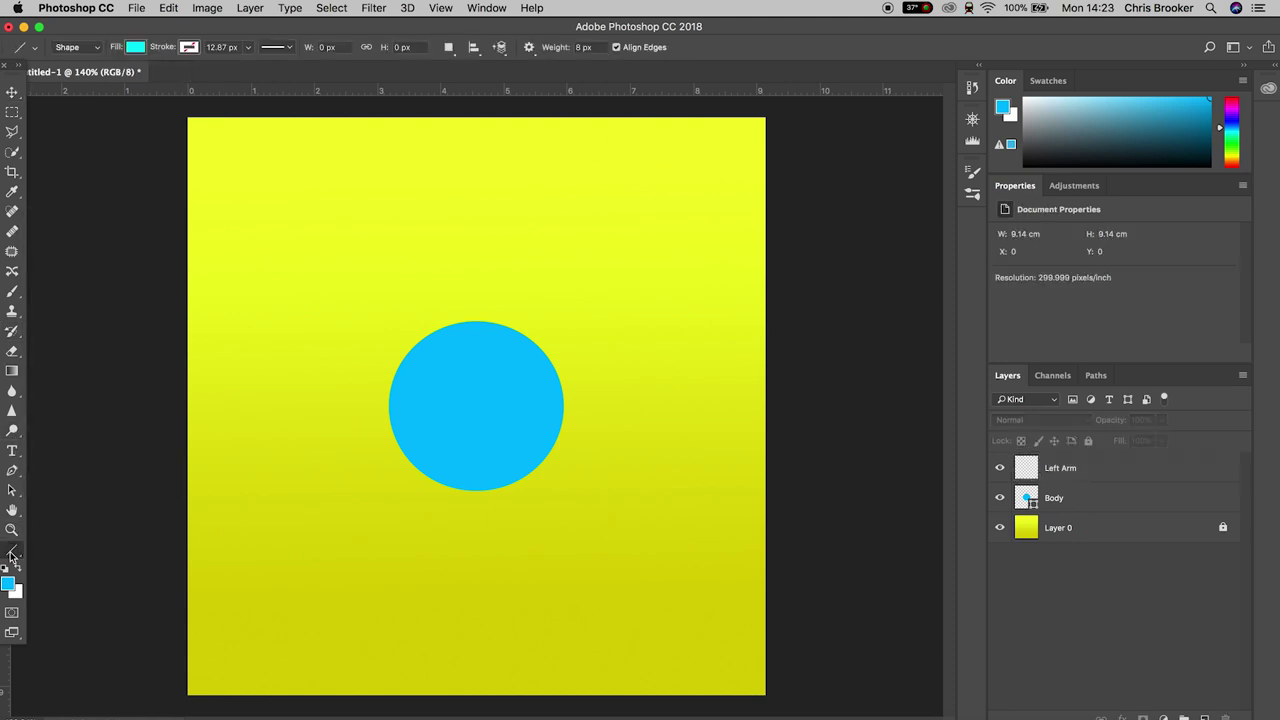
click(135, 48)
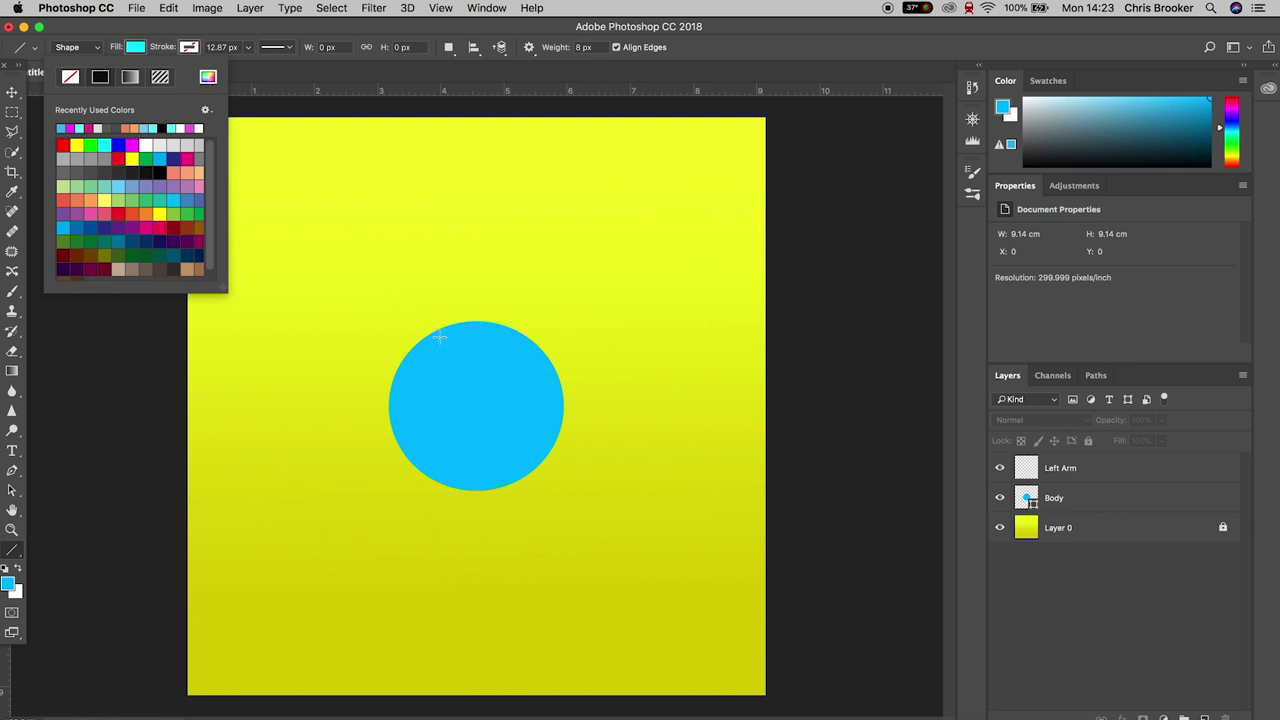
click(62, 128)
click(366, 329)
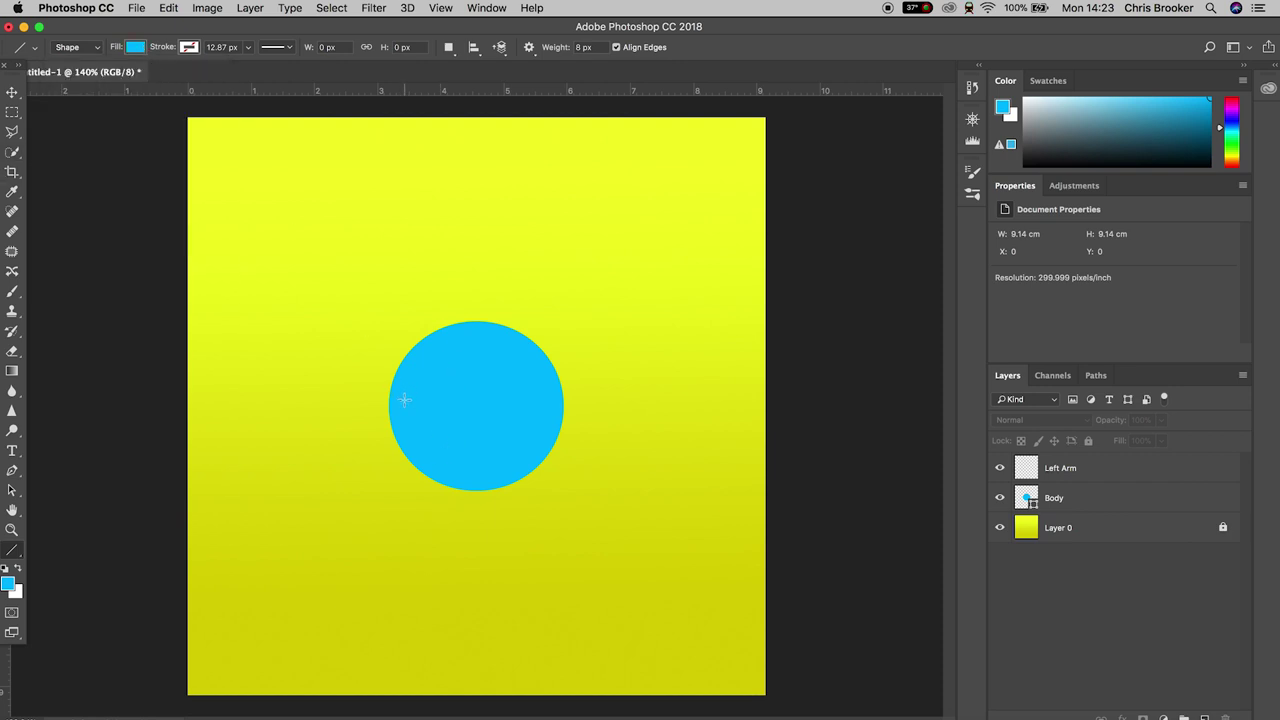
drag(398, 404, 345, 435)
click(12, 92)
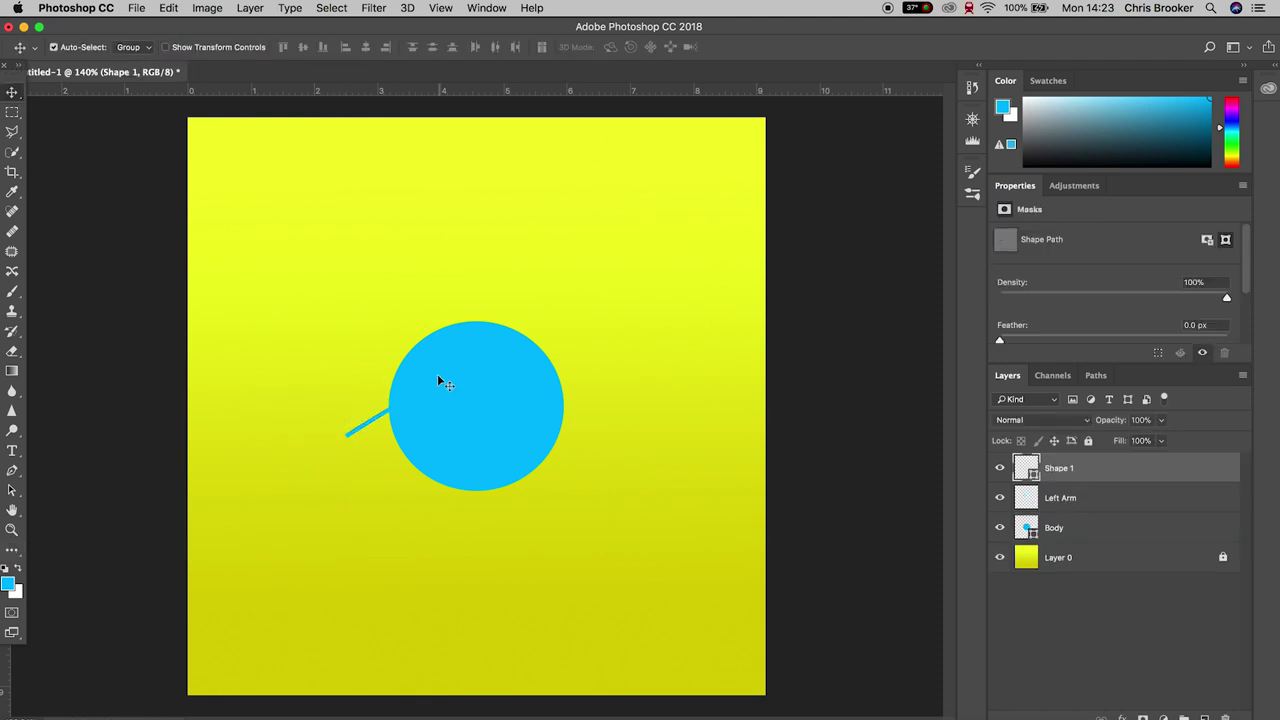
Step: Create a new layer named Right Arm
click(252, 8)
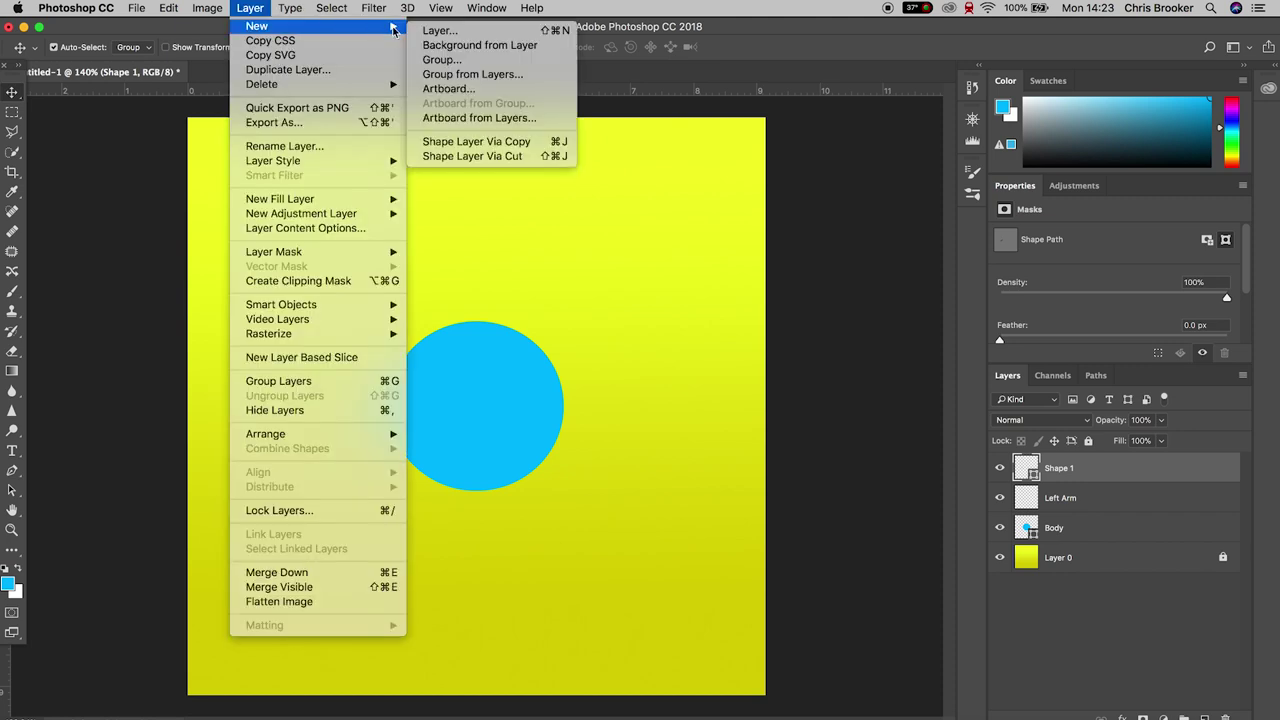
click(622, 270)
key(super+shift+n)
text(Right Arm)
key(Return)
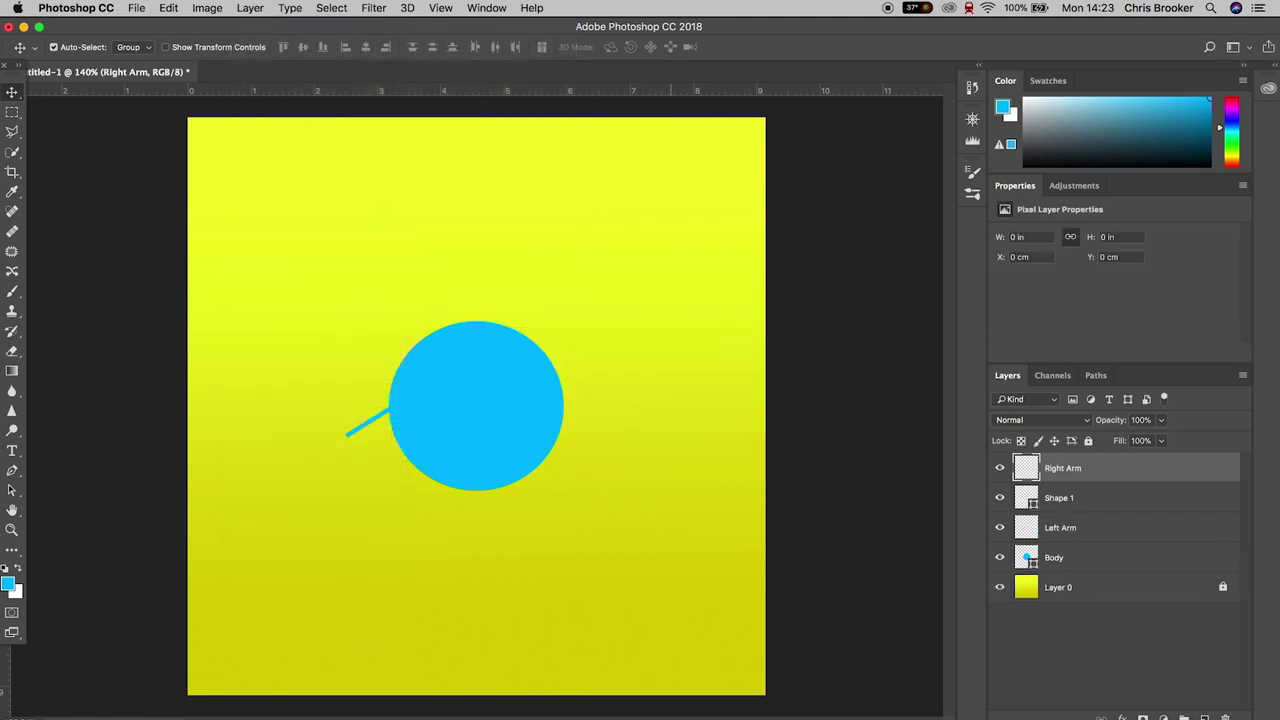
Step: Draw the right arm line angling down from the circle's right edge
click(12, 550)
click(60, 505)
mouse_move(552, 393)
mouse_down()
mouse_move(610, 405)
mouse_move(615, 422)
mouse_move(587, 423)
mouse_up()
click(12, 91)
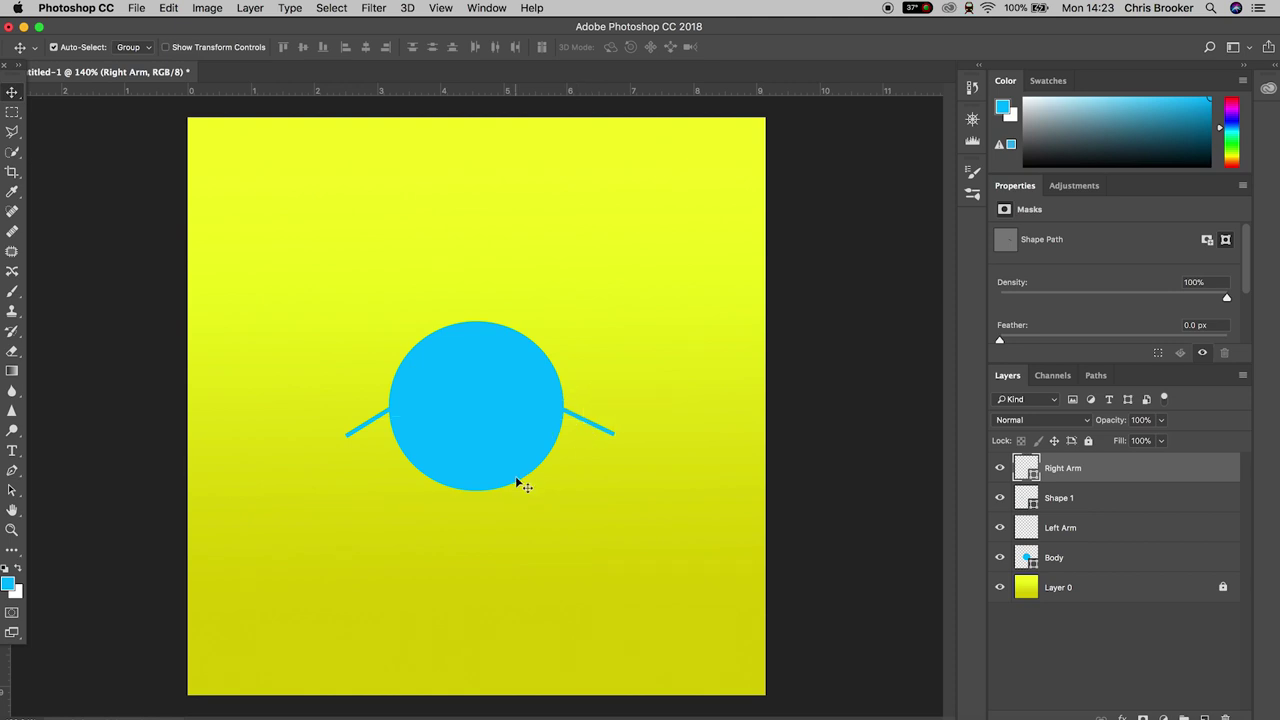
click(250, 8)
Step: Add a Left Leg layer and draw a straight leg down from the body
mouse_move(268, 24)
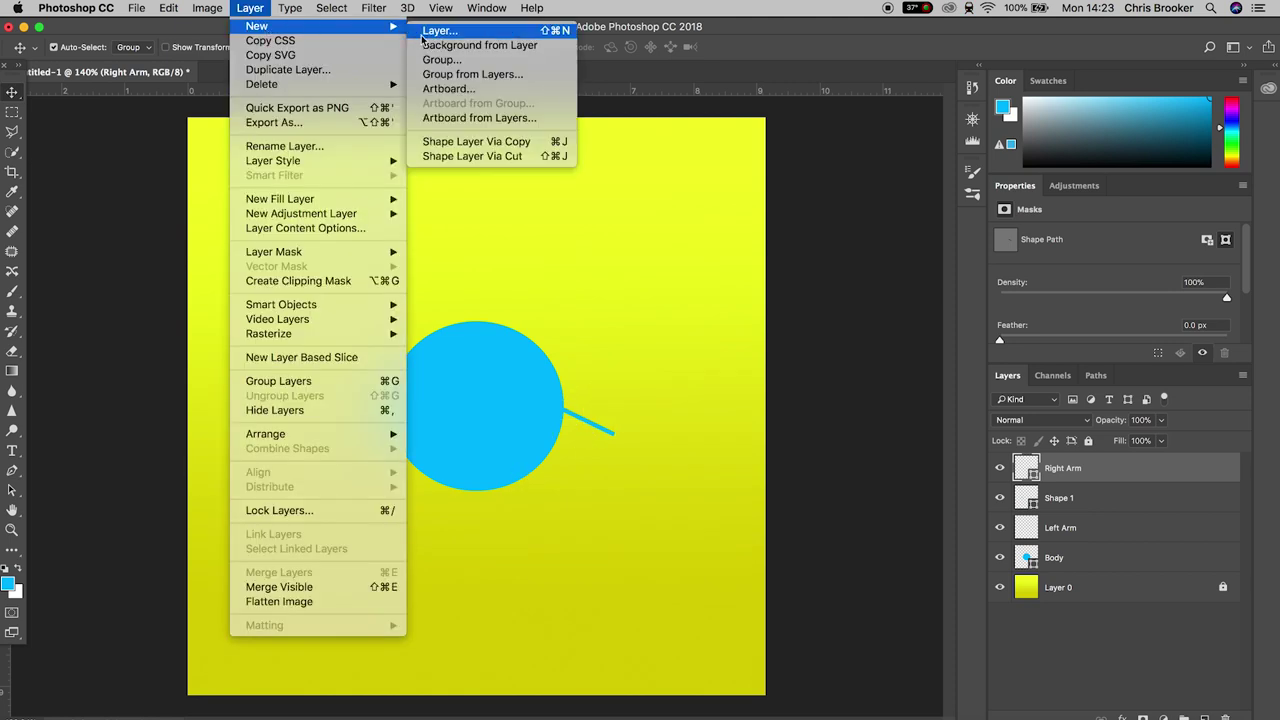
click(424, 40)
text(Left Leg)
key(Return)
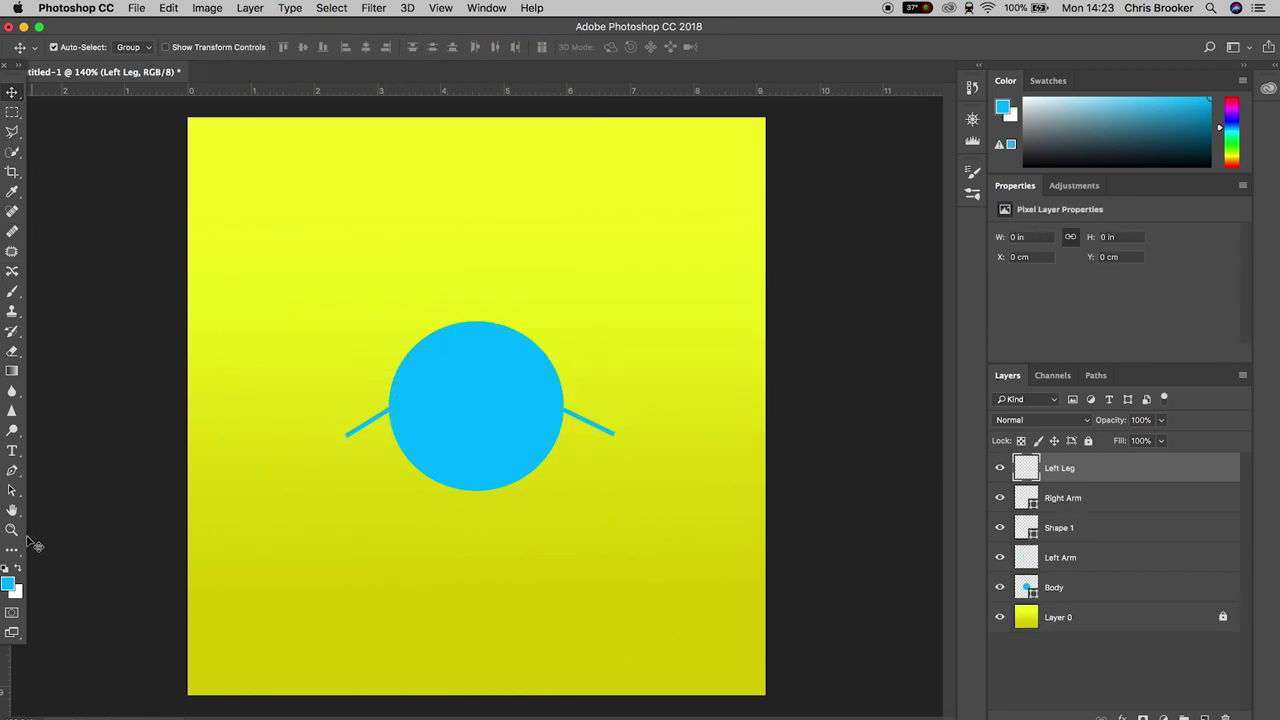
key(u)
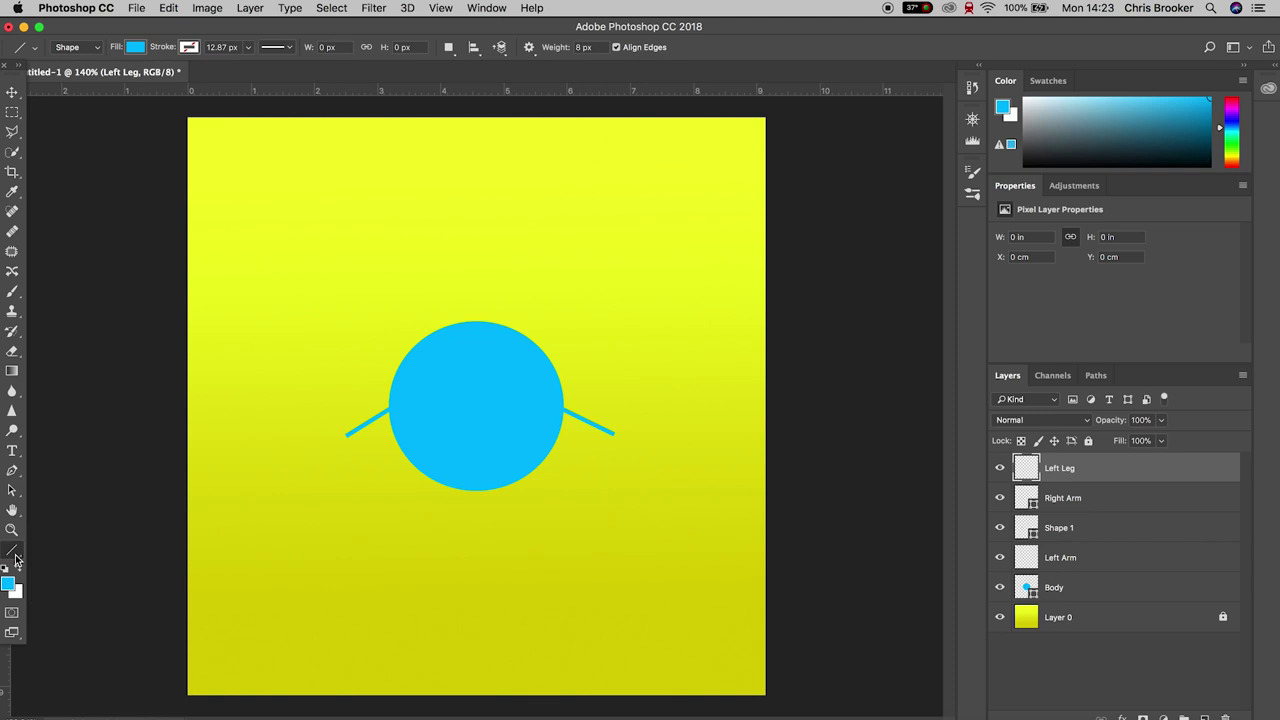
drag(438, 474, 447, 544)
key(super+z)
Step: Add a Right Leg layer and draw the right leg below the body
click(250, 7)
mouse_move(255, 29)
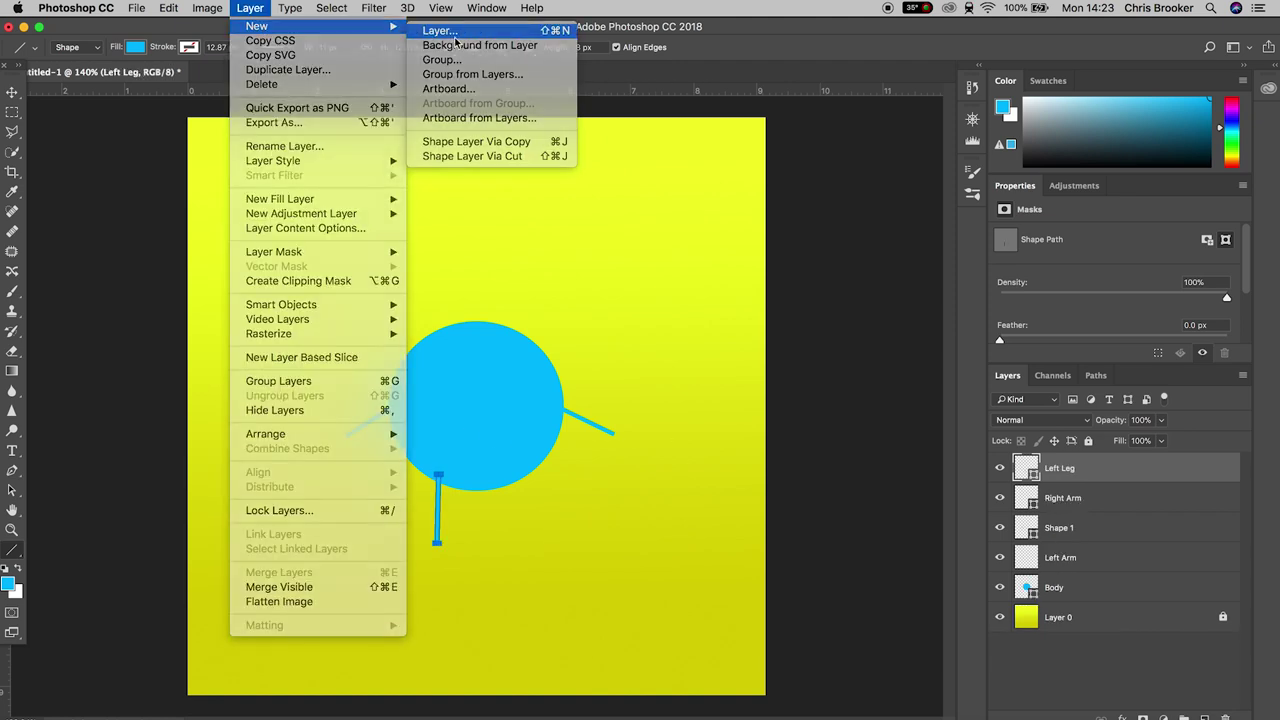
click(440, 29)
text(Right Leg)
key(Return)
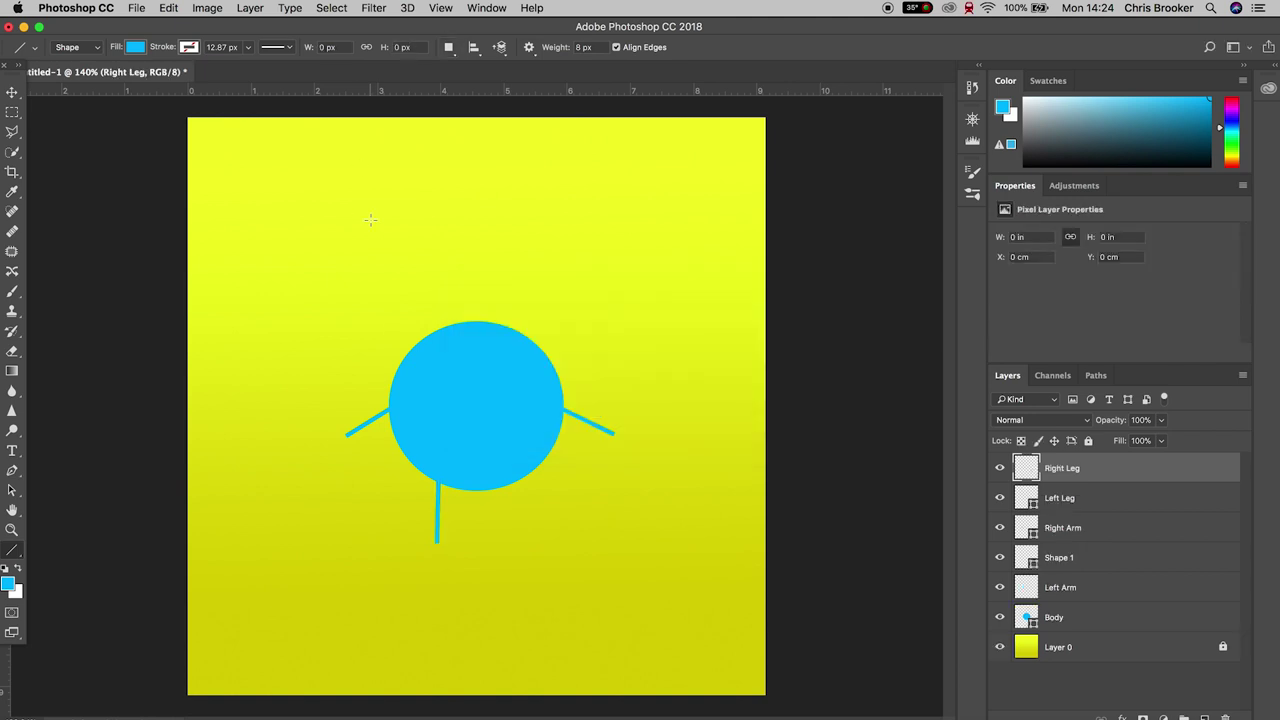
drag(505, 478, 507, 543)
Step: Nudge the right leg and both arms into position
key(v)
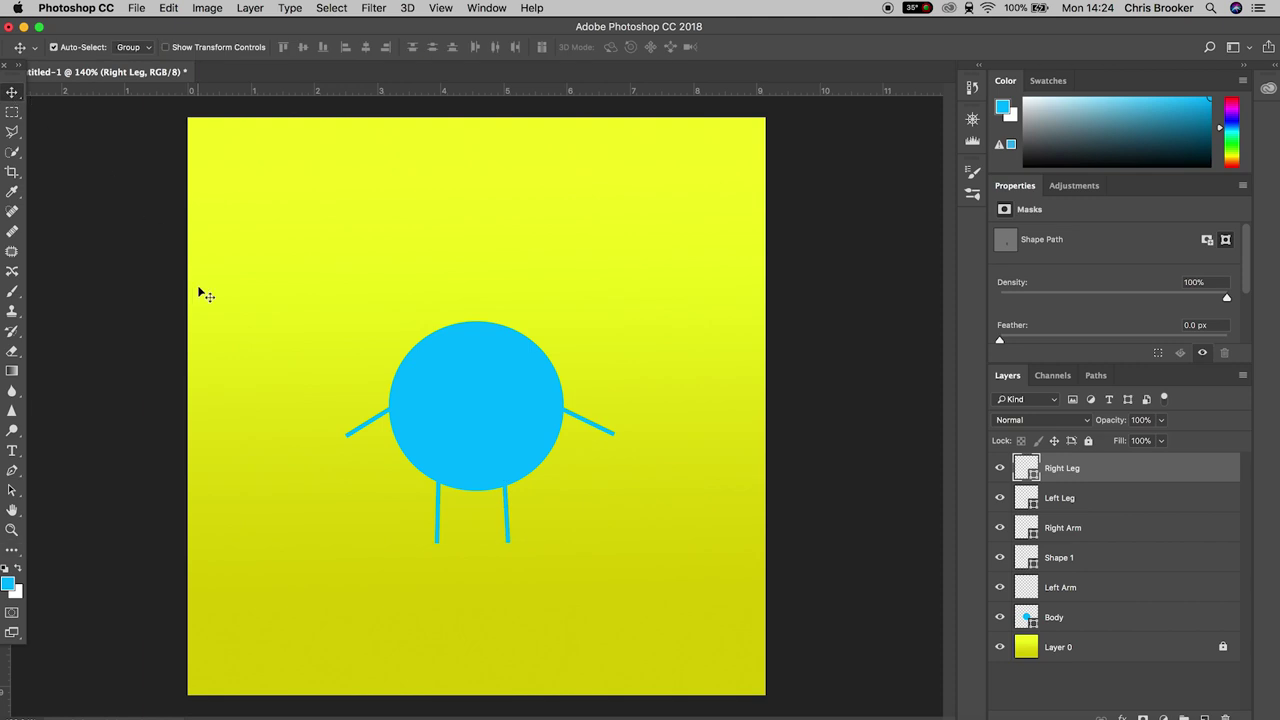
drag(507, 500, 512, 490)
click(600, 429)
drag(600, 429, 543, 437)
drag(379, 417, 379, 430)
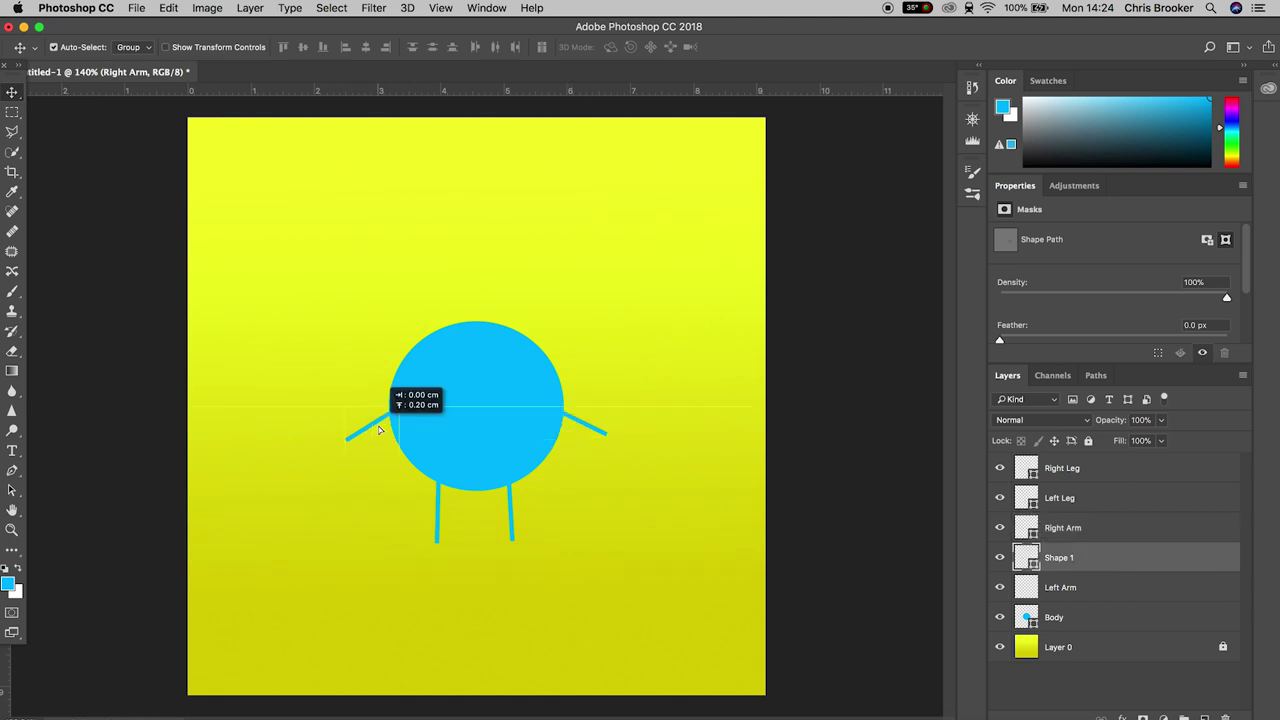
click(250, 7)
click(472, 31)
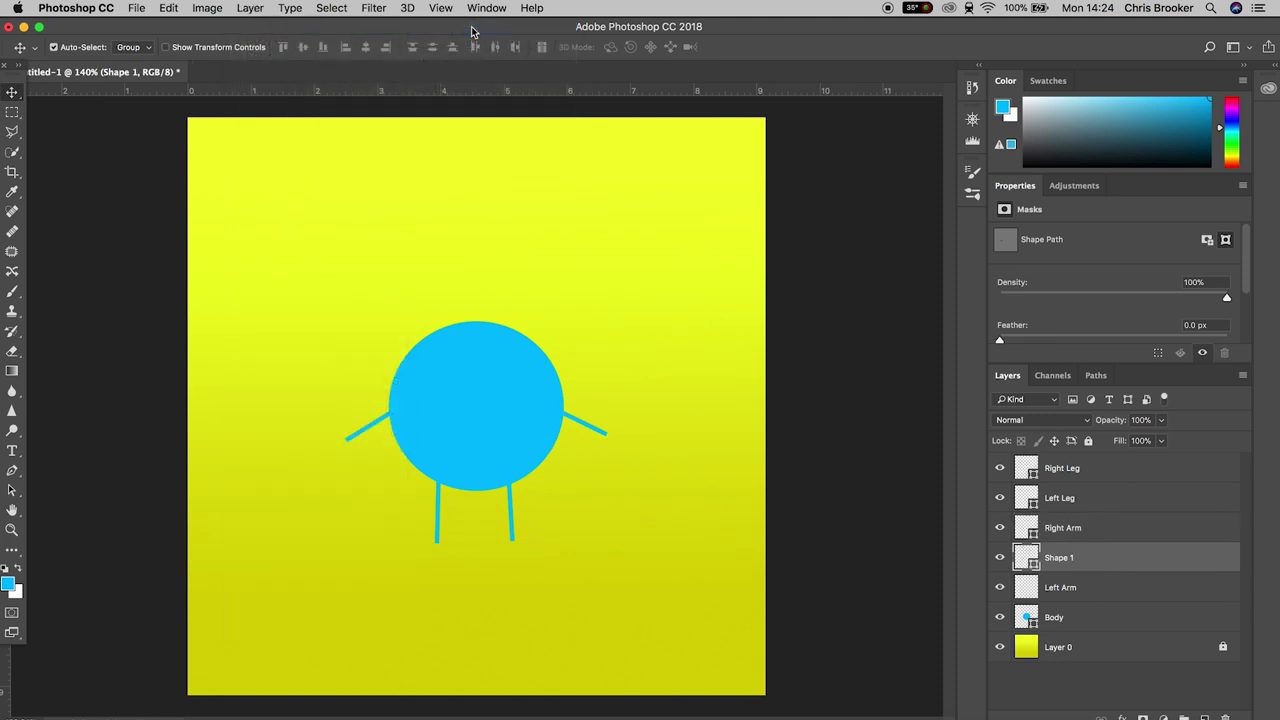
Step: Name the layer Eye and draw a white oval eye on the body, nudged slightly higher
text(Eye)
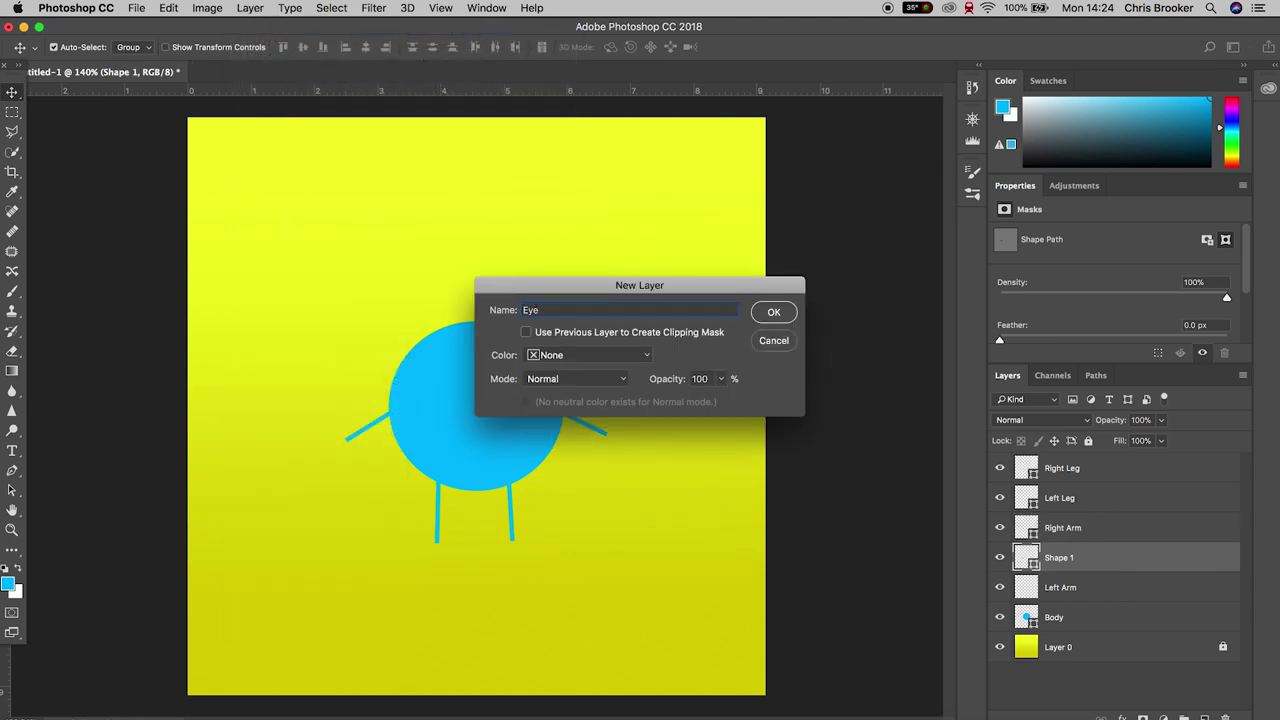
key(Return)
click(7, 556)
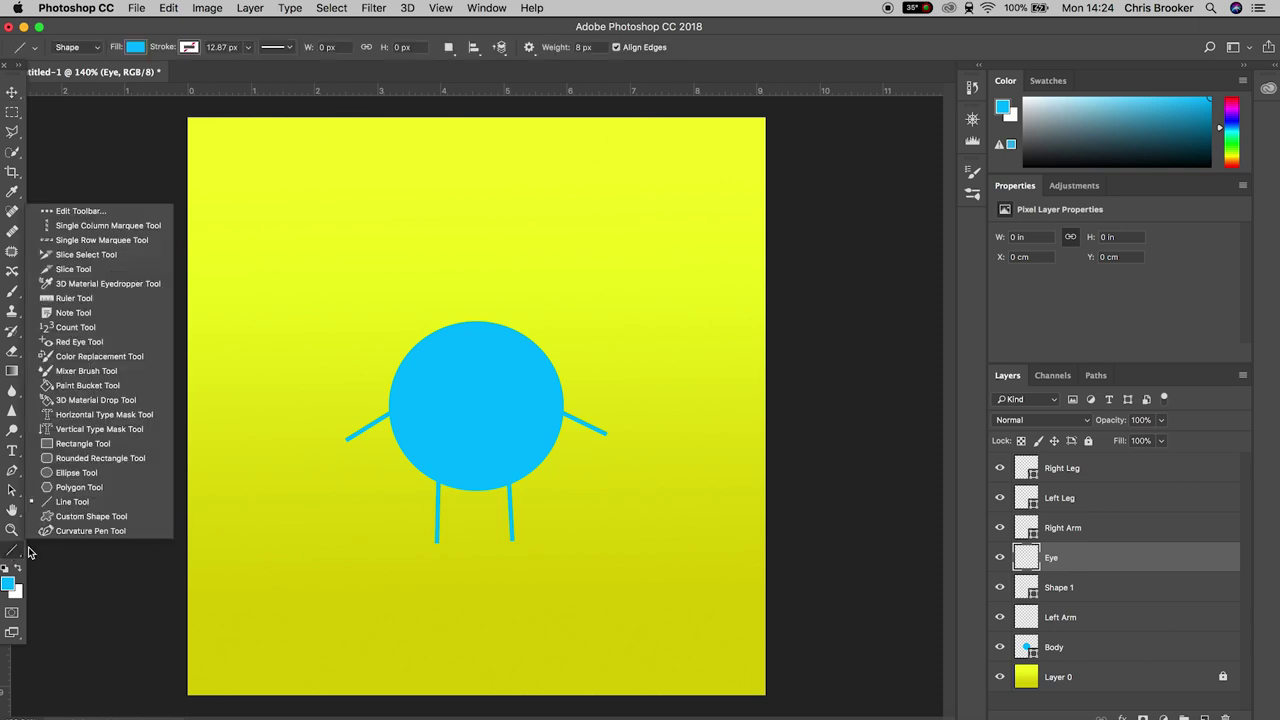
click(70, 479)
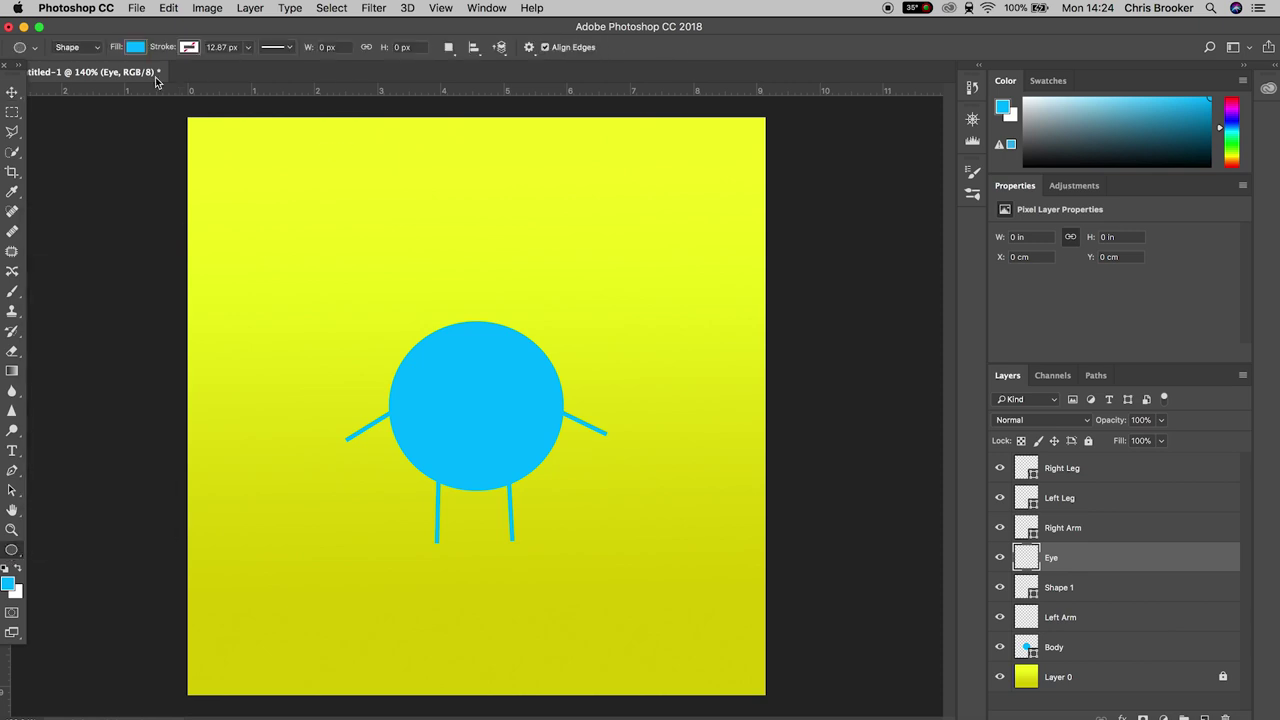
click(136, 48)
click(146, 145)
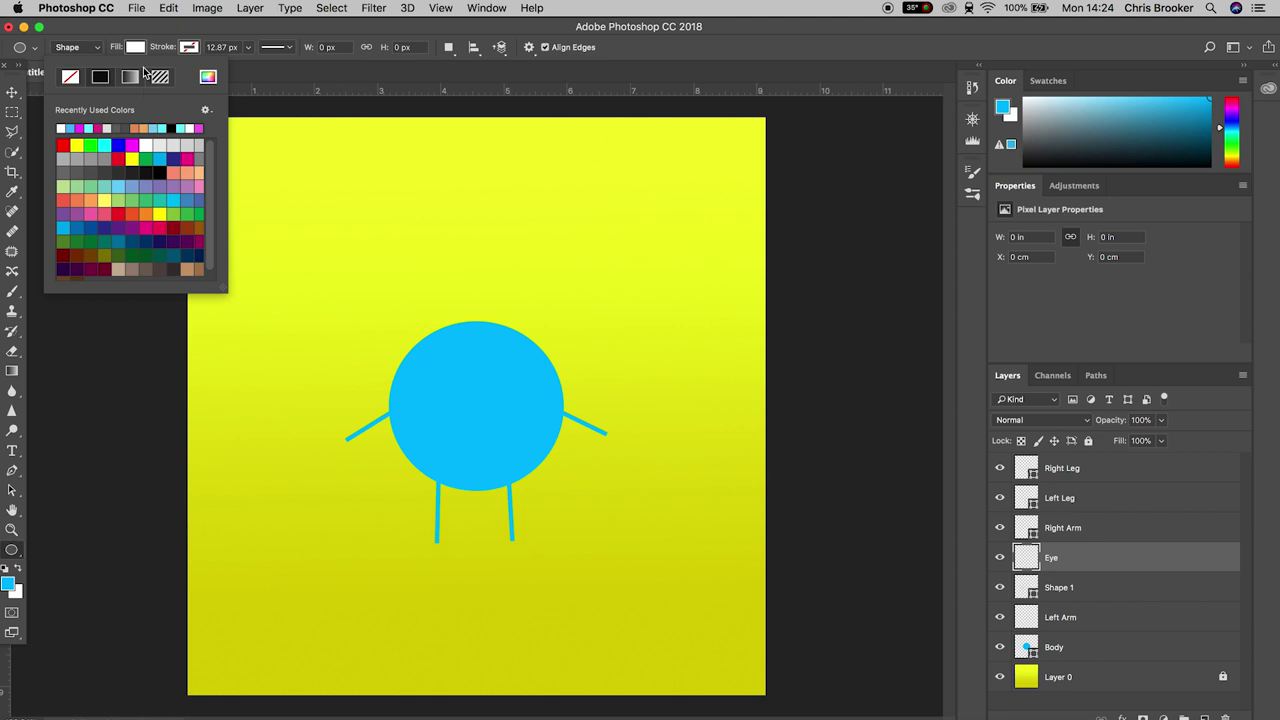
click(136, 48)
drag(463, 355, 520, 440)
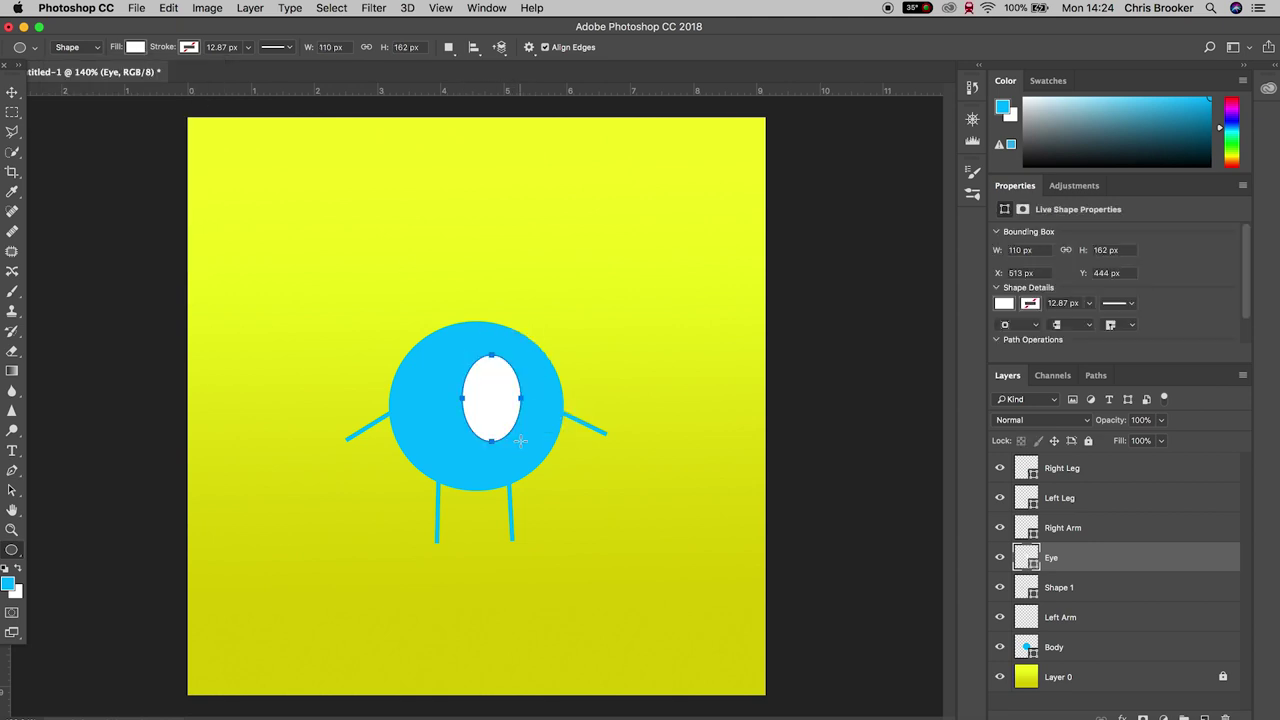
click(12, 91)
drag(492, 404, 490, 391)
Step: Create a new layer named Inner Eye
click(250, 7)
mouse_move(329, 26)
click(531, 26)
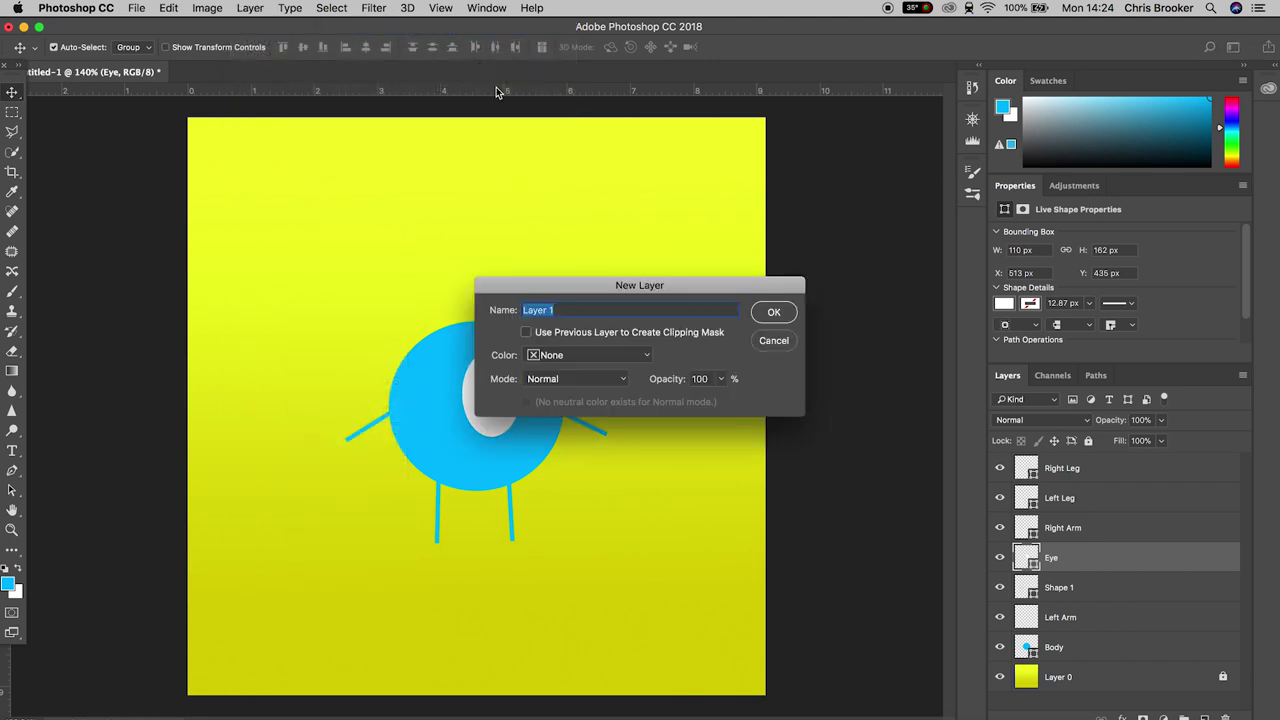
text(Inner Eye)
key(Return)
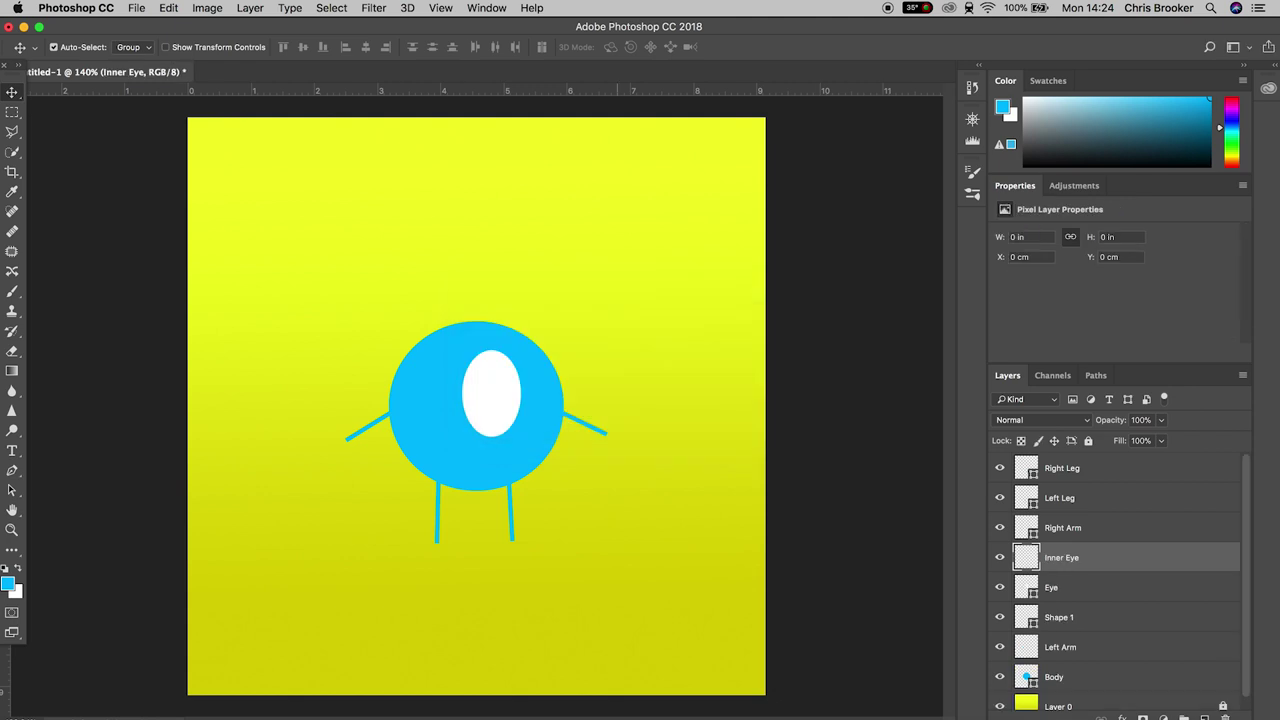
Step: Set the foreground colour to black and draw a small pupil inside the eye
click(8, 584)
click(770, 311)
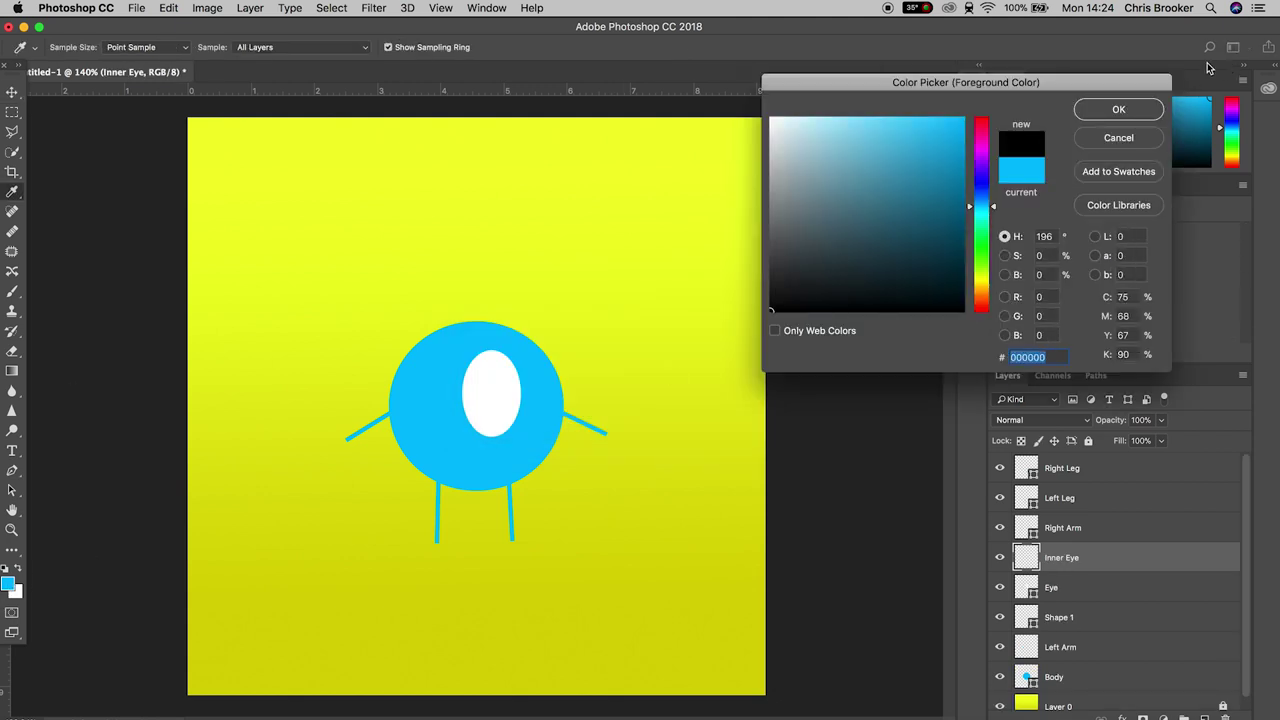
click(1105, 112)
click(12, 550)
click(80, 480)
mouse_move(491, 377)
mouse_down()
mouse_move(509, 414)
mouse_move(497, 394)
mouse_move(511, 396)
mouse_move(499, 396)
mouse_up()
click(13, 94)
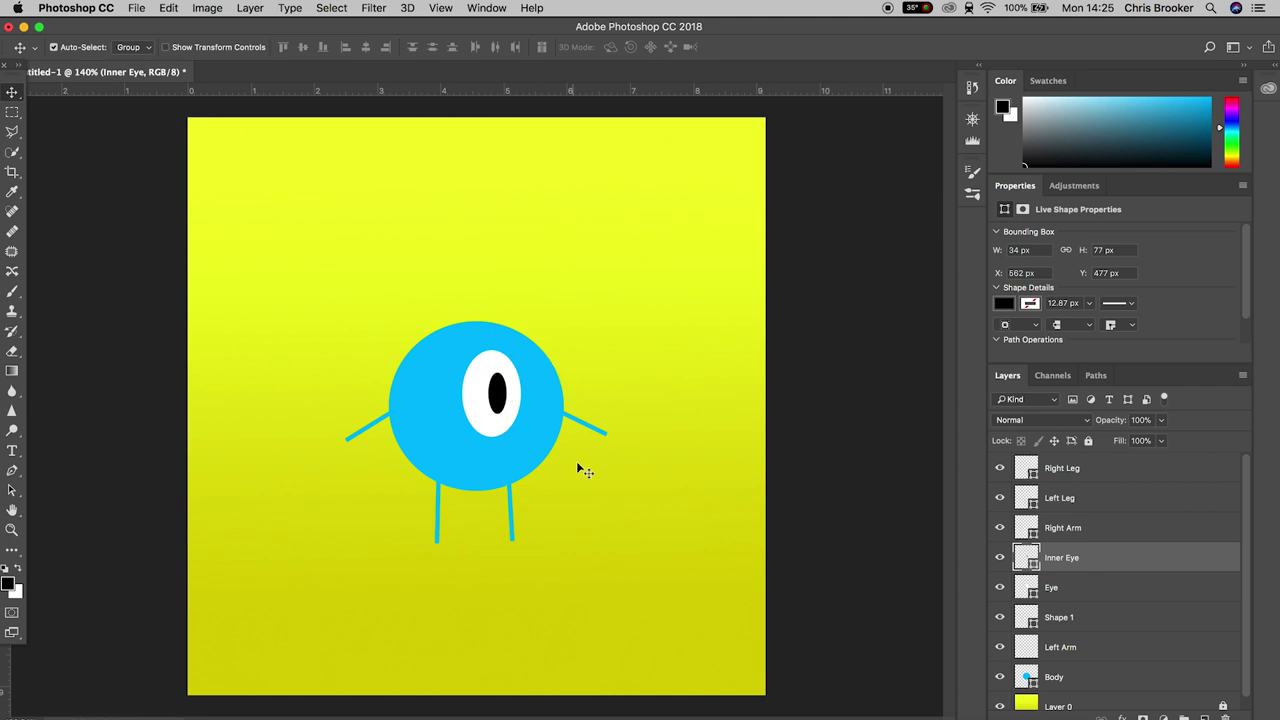
Step: Create another new empty layer
click(250, 8)
mouse_move(330, 29)
click(445, 32)
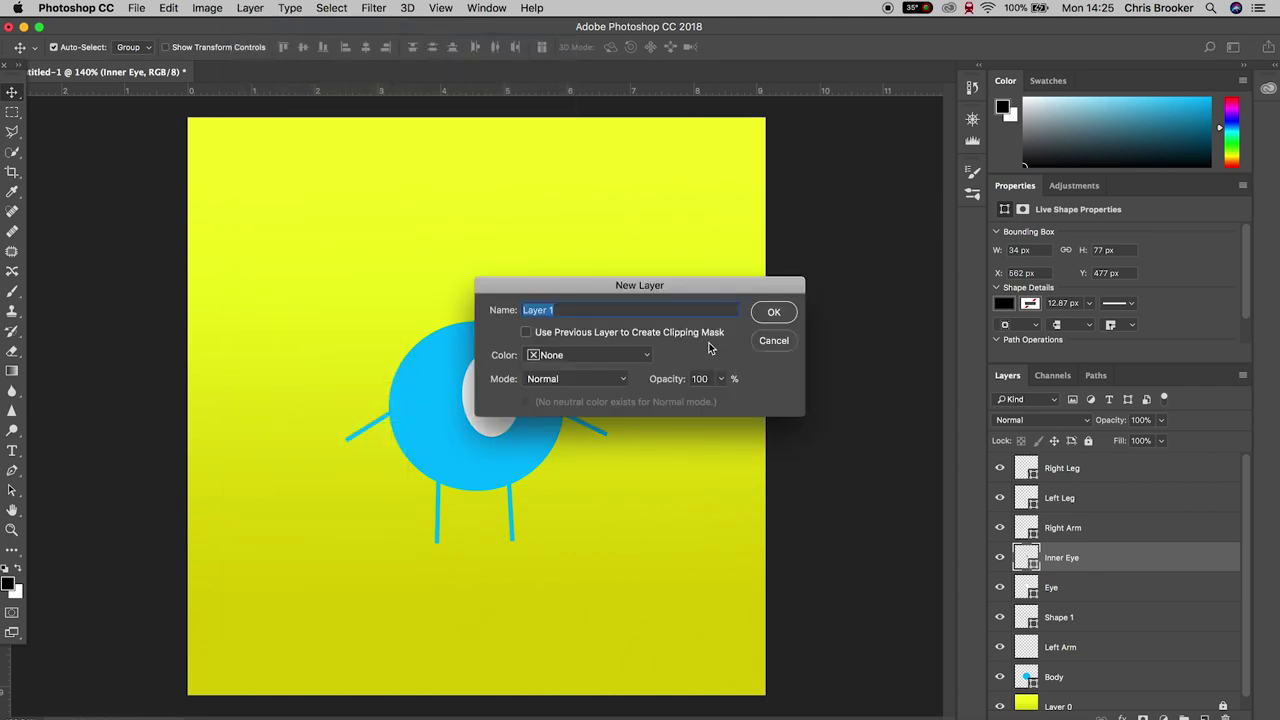
Step: Name the layer Mouth, pick the Curvature Pen, and choose a bright blue fill
text(Mouth)
key(Return)
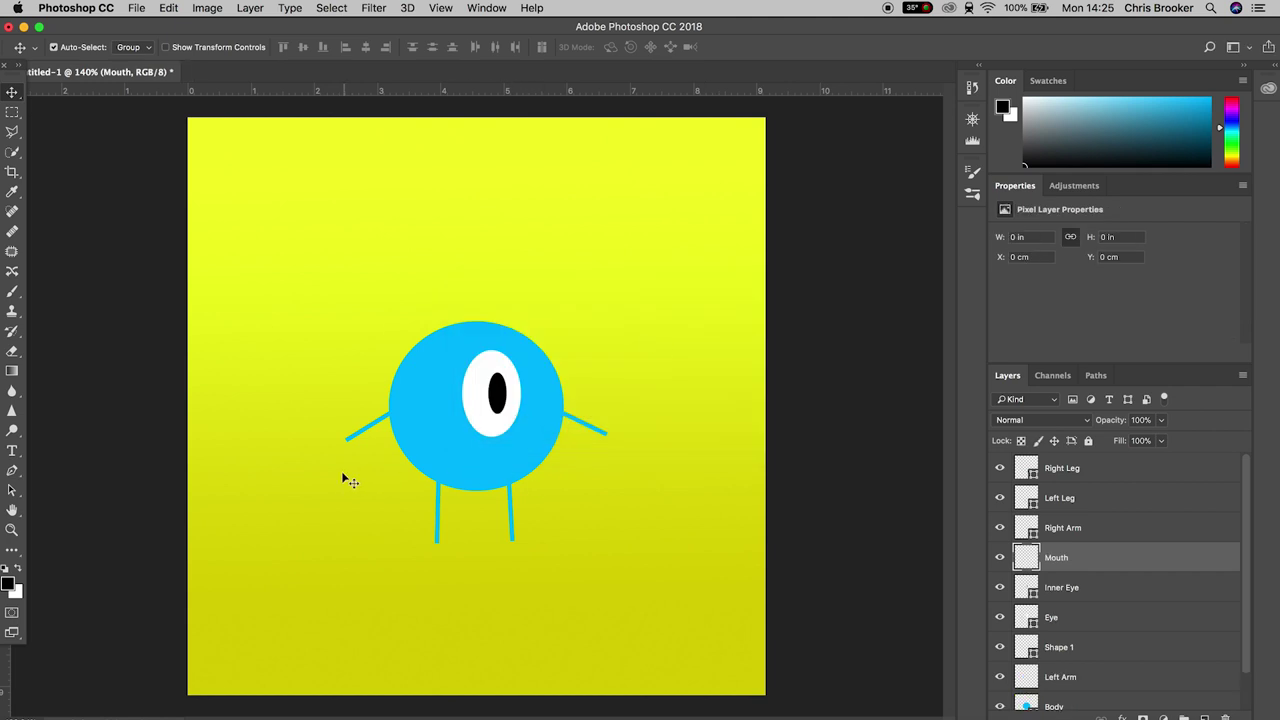
key(u)
click(12, 550)
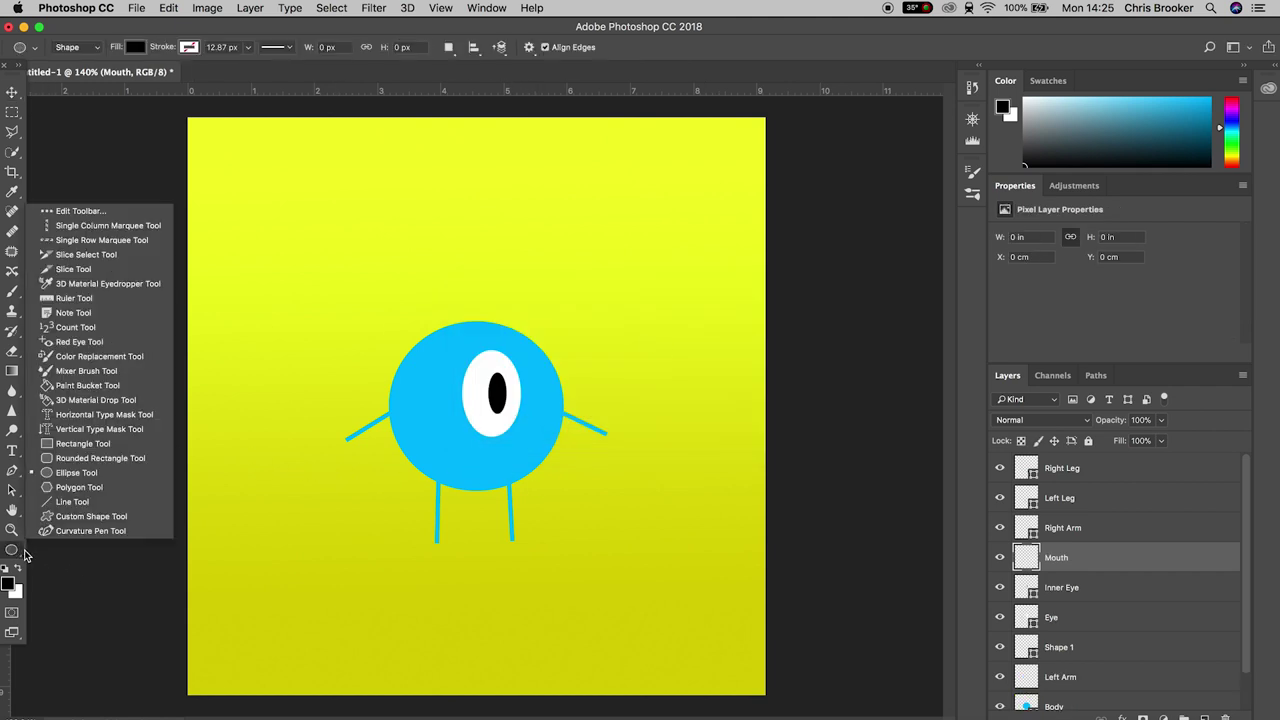
click(80, 530)
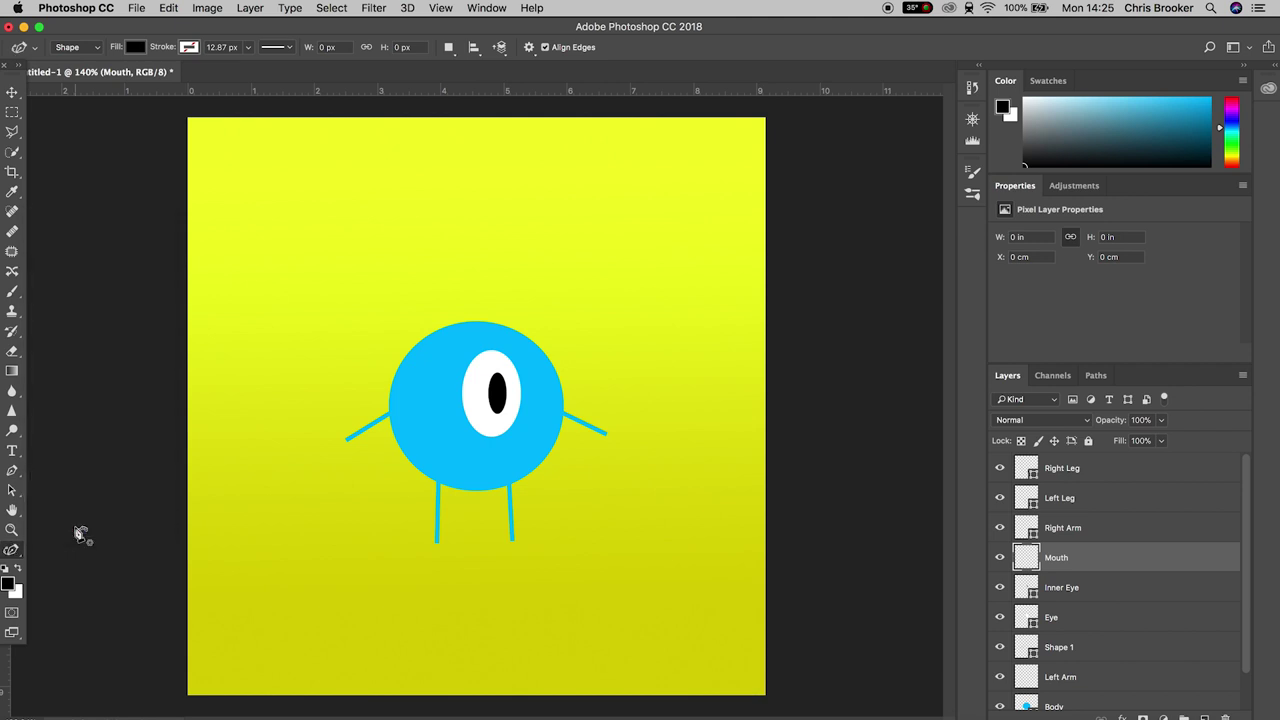
click(135, 48)
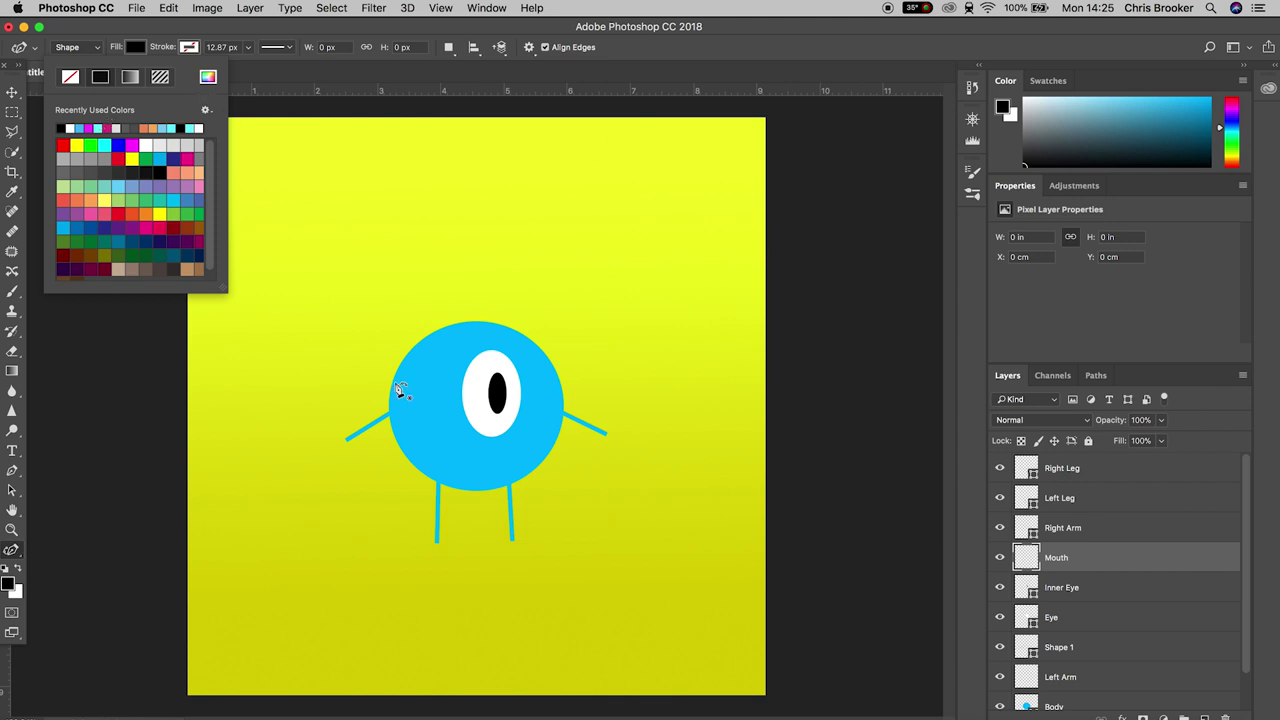
click(208, 77)
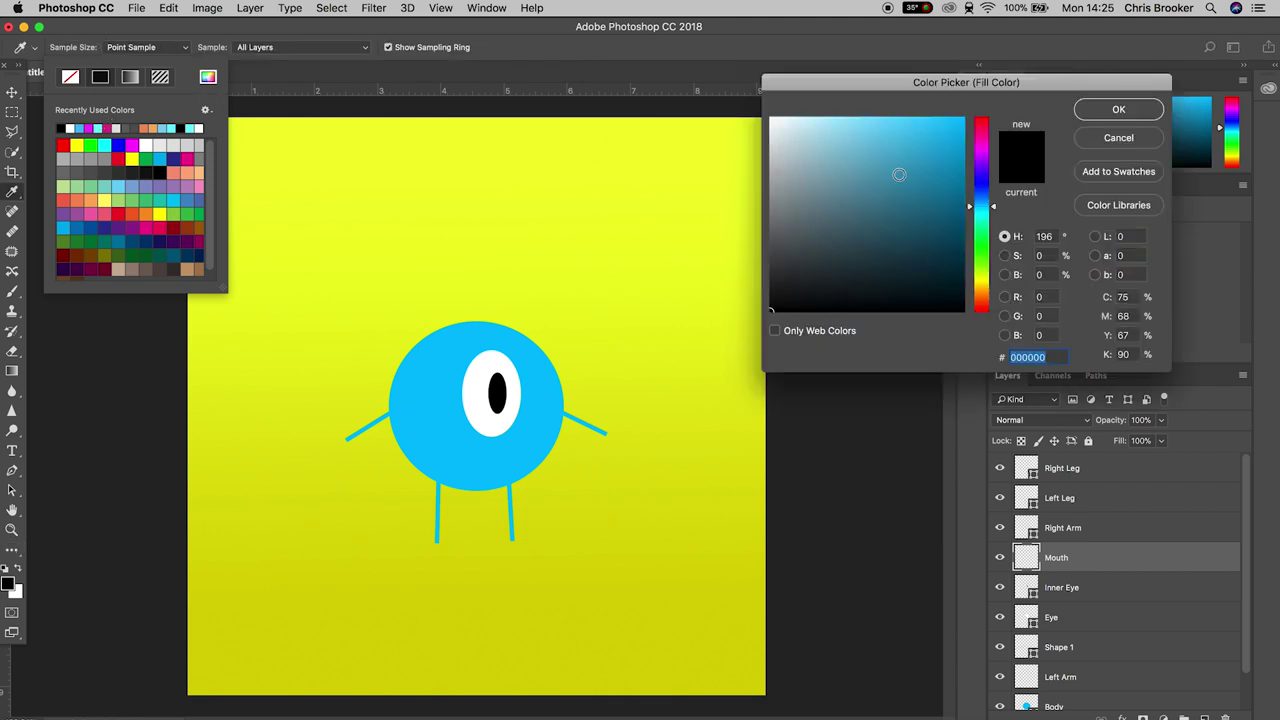
drag(940, 142, 980, 88)
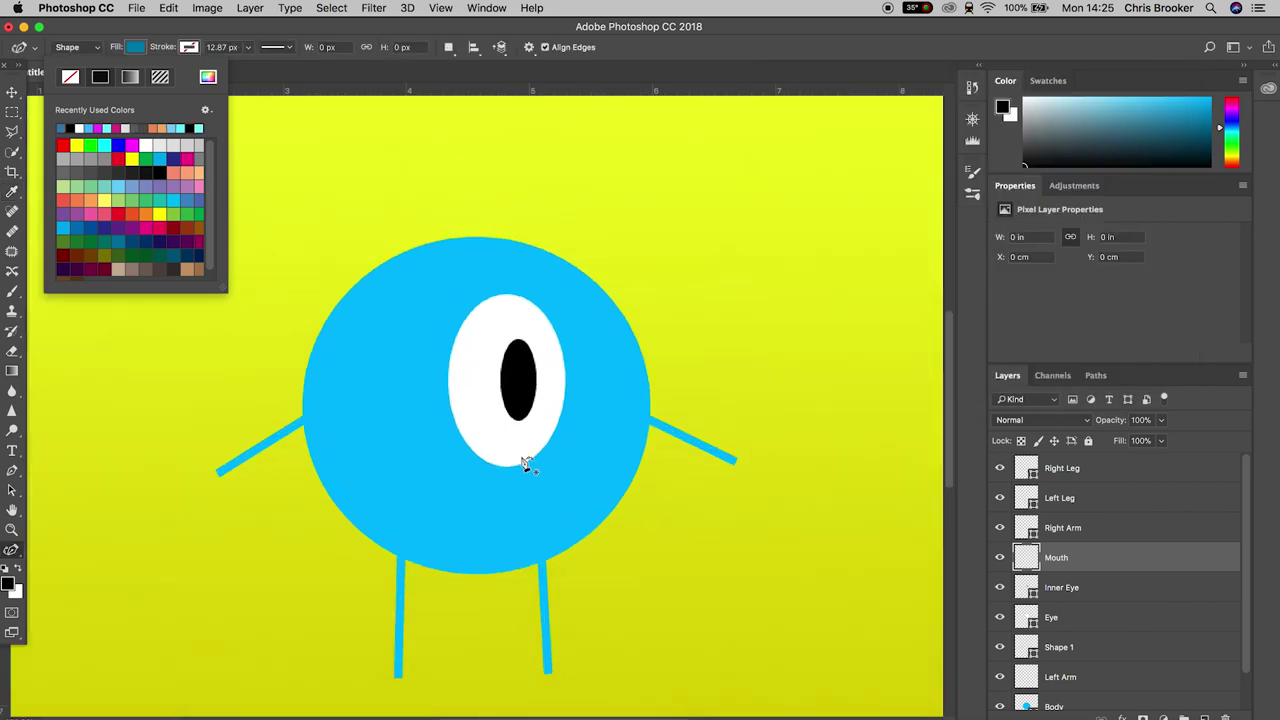
Step: Zoom in and draw a curved smile path below the eye
key(super+plus)
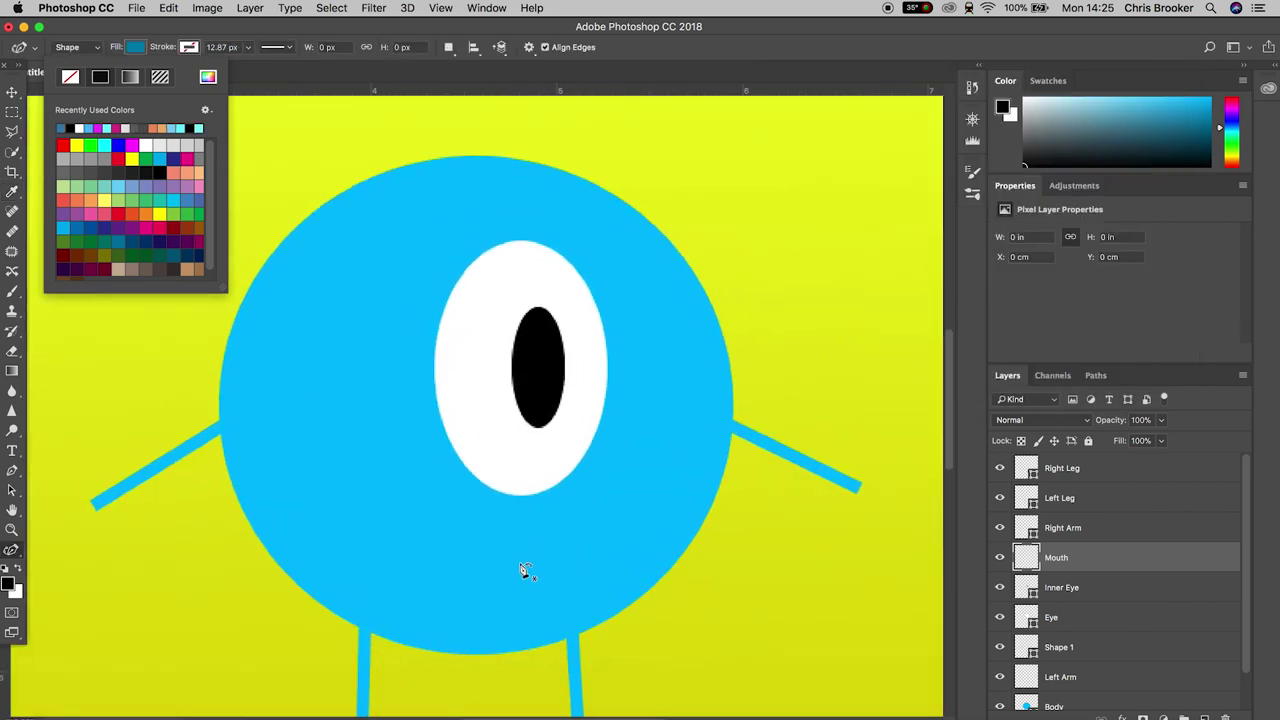
click(507, 558)
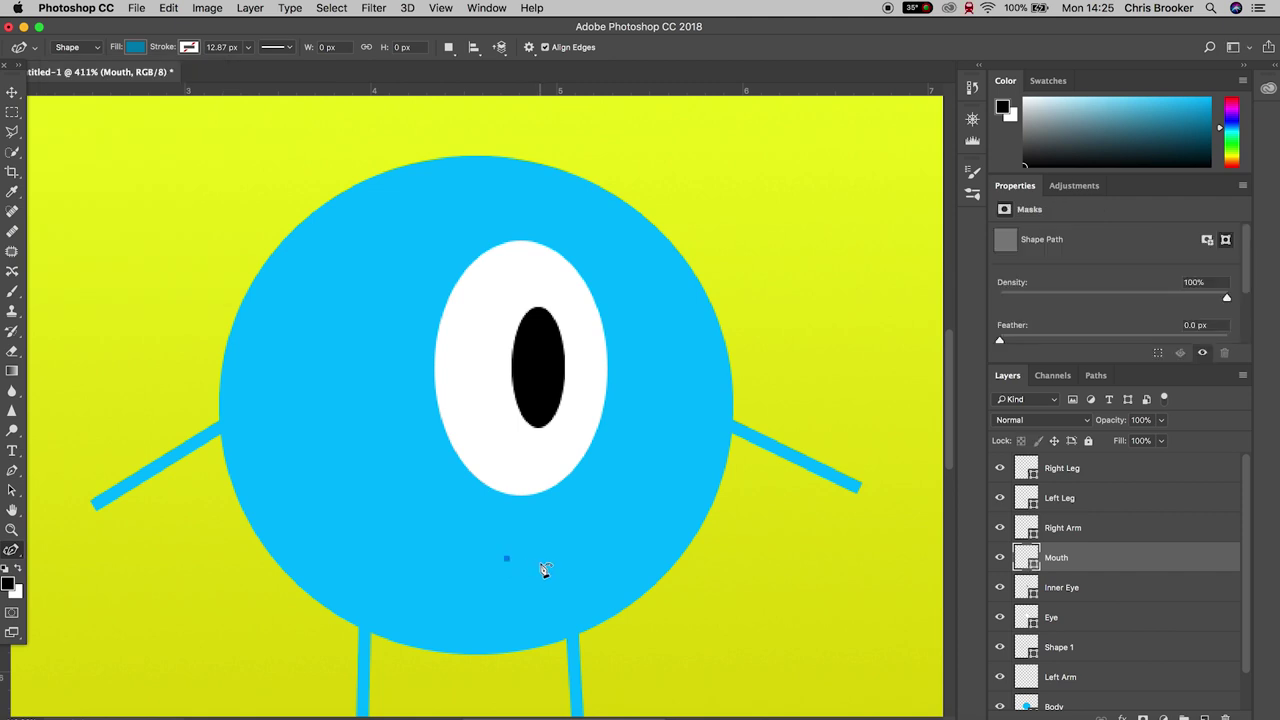
click(577, 558)
drag(564, 557, 590, 540)
click(593, 538)
Step: Give the mouth no fill and a dark blue stroke
click(140, 48)
click(70, 77)
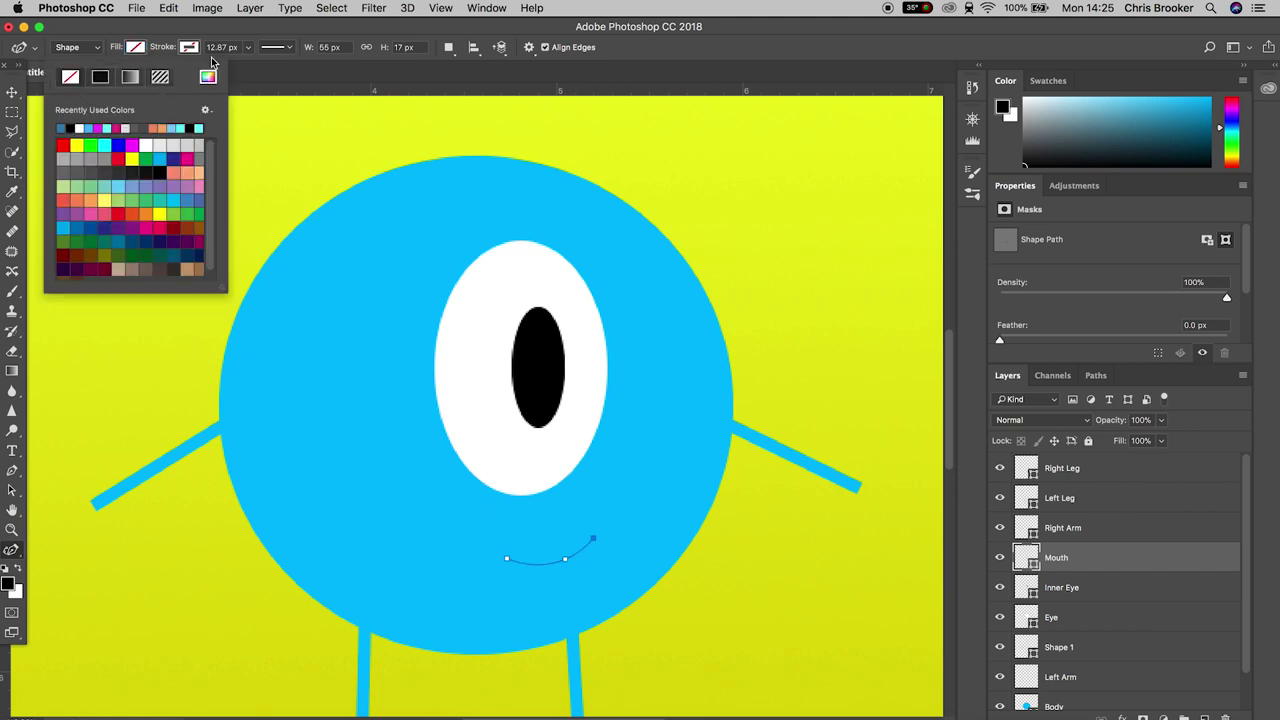
click(189, 47)
click(117, 128)
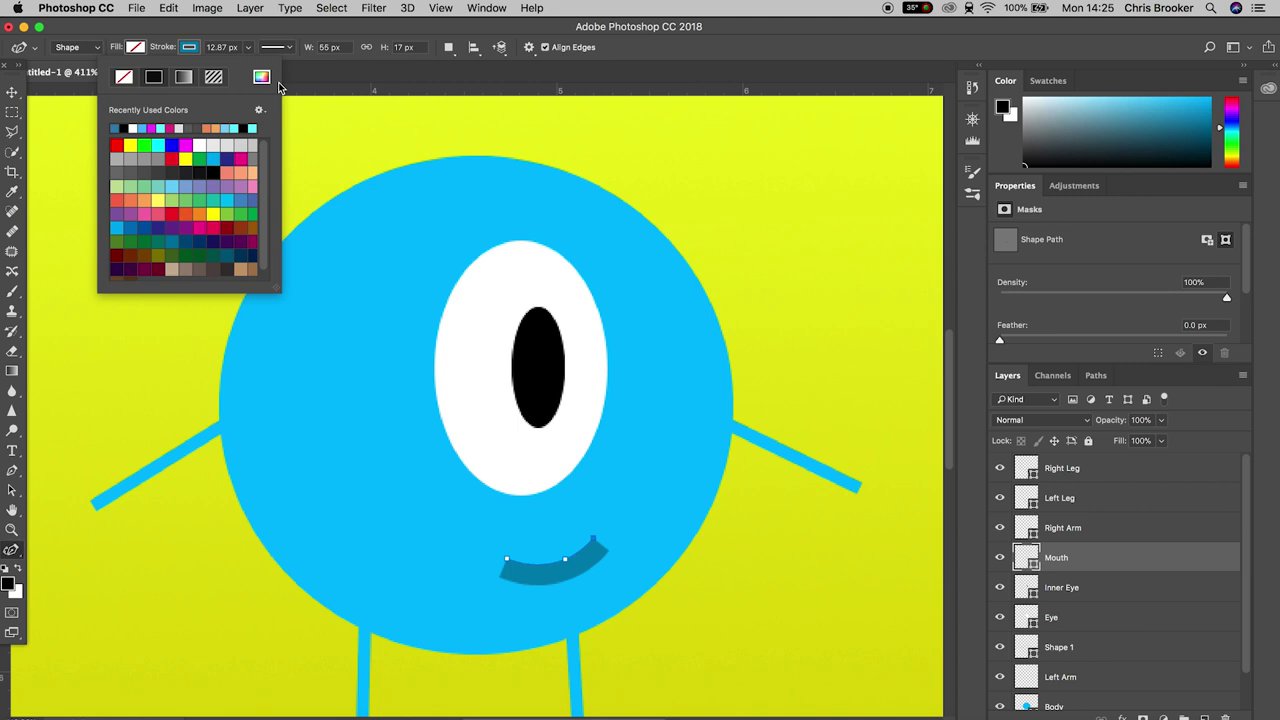
click(195, 50)
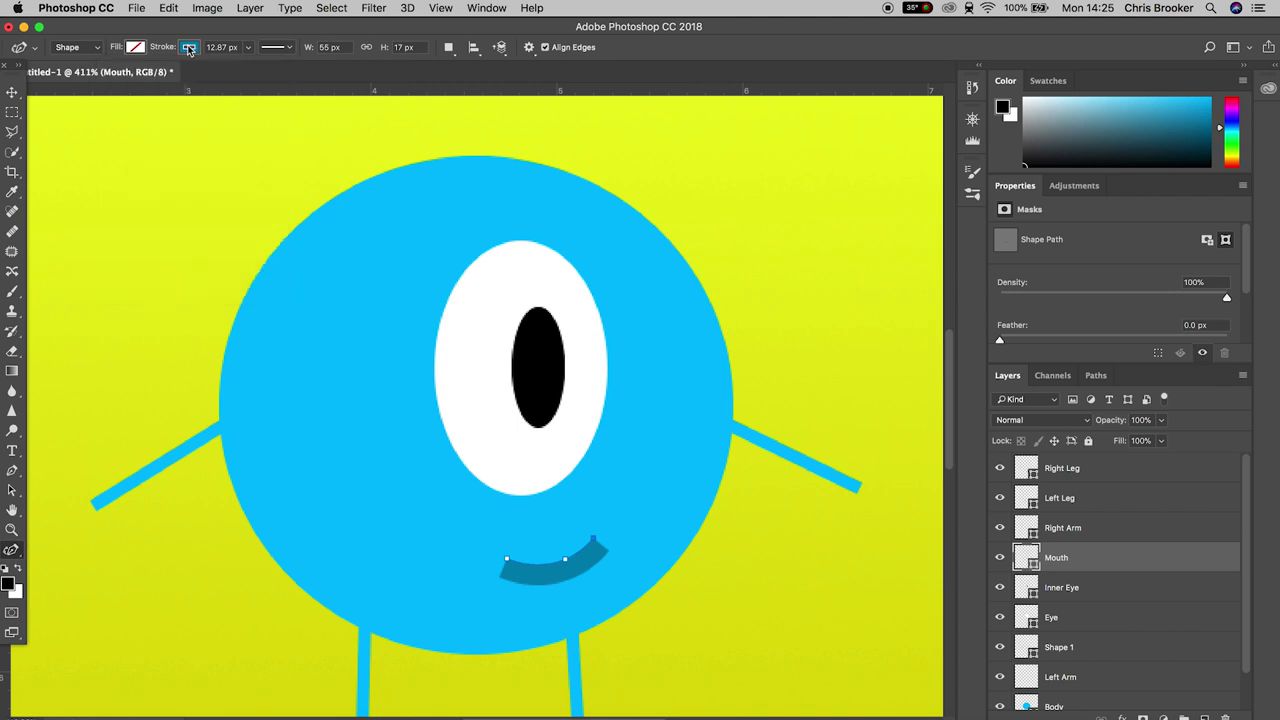
Step: Nudge the mouth slightly higher, then deselect all layers
click(12, 92)
scroll(669, 462, down, 6)
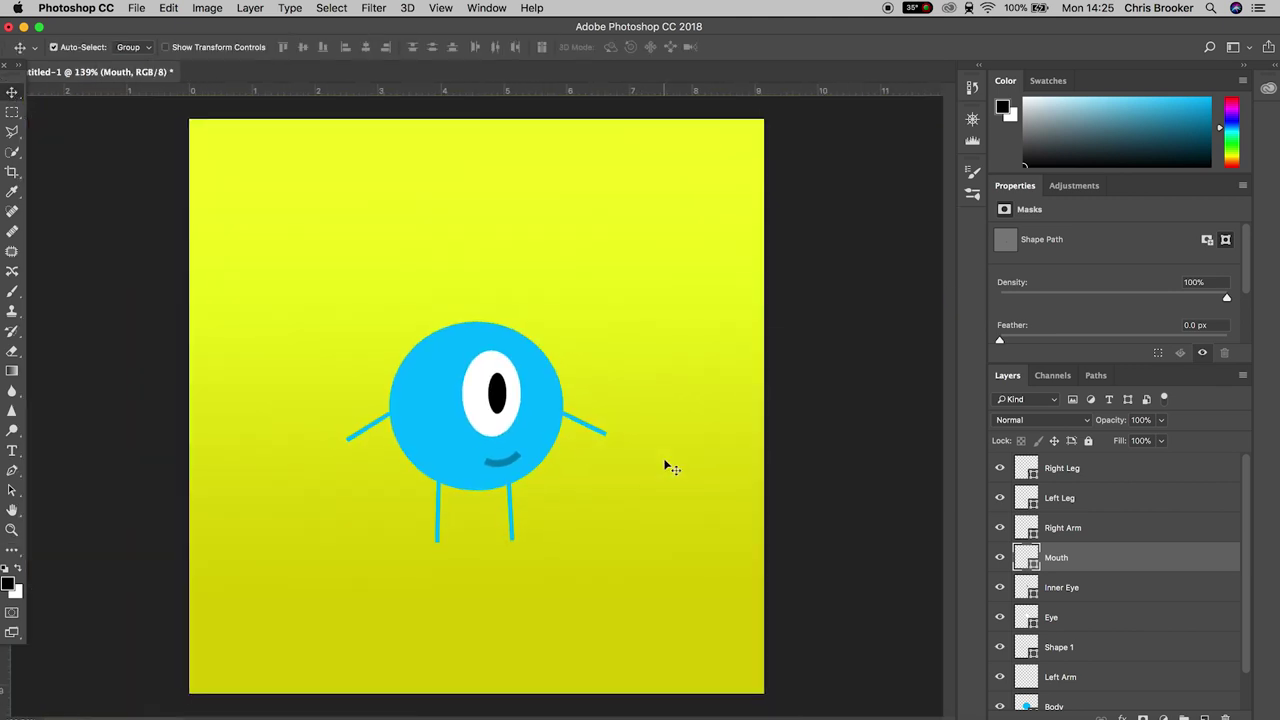
scroll(669, 466, up, 2)
scroll(666, 466, down, 2)
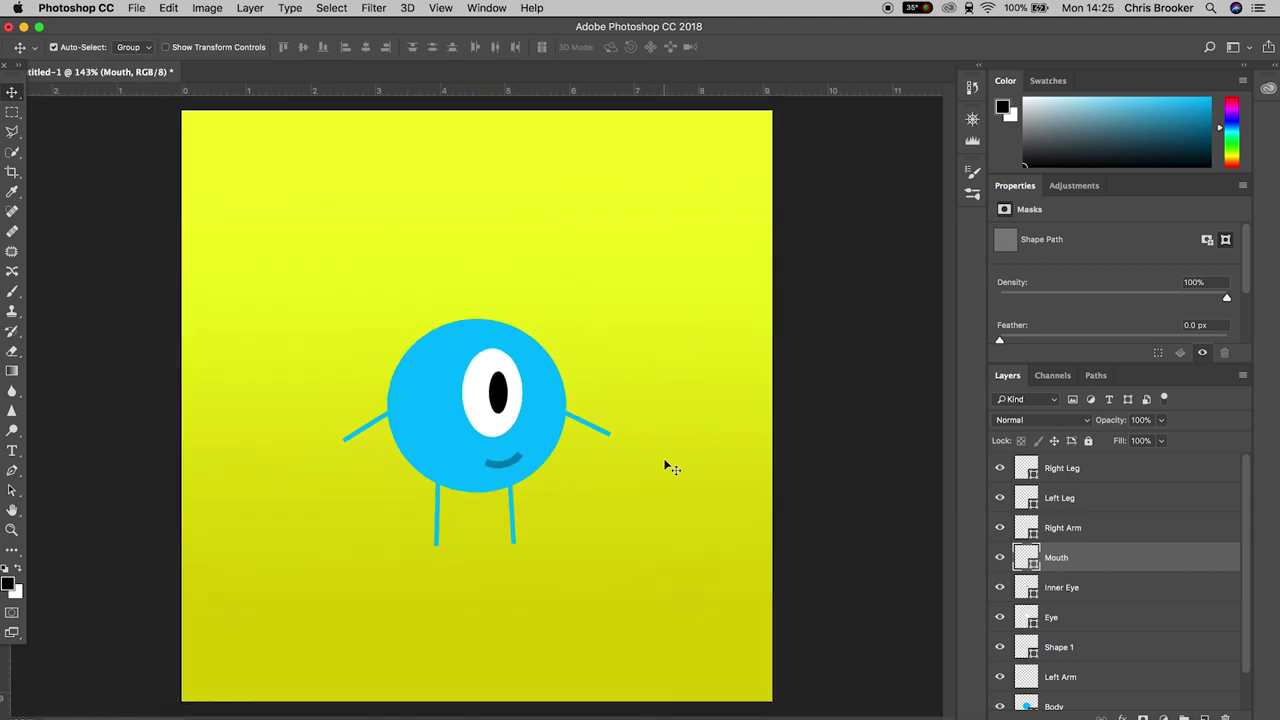
mouse_move(510, 462)
mouse_down()
mouse_move(488, 446)
mouse_move(507, 457)
mouse_up()
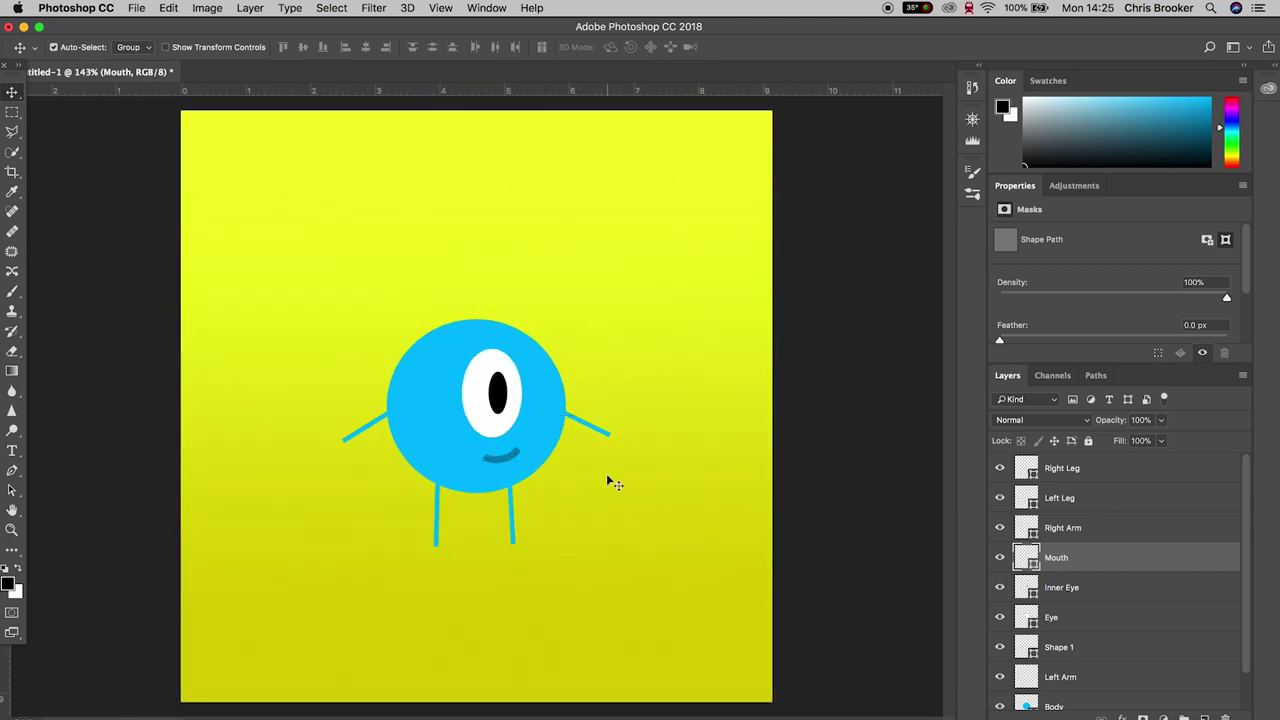
drag(368, 428, 382, 440)
click(380, 438)
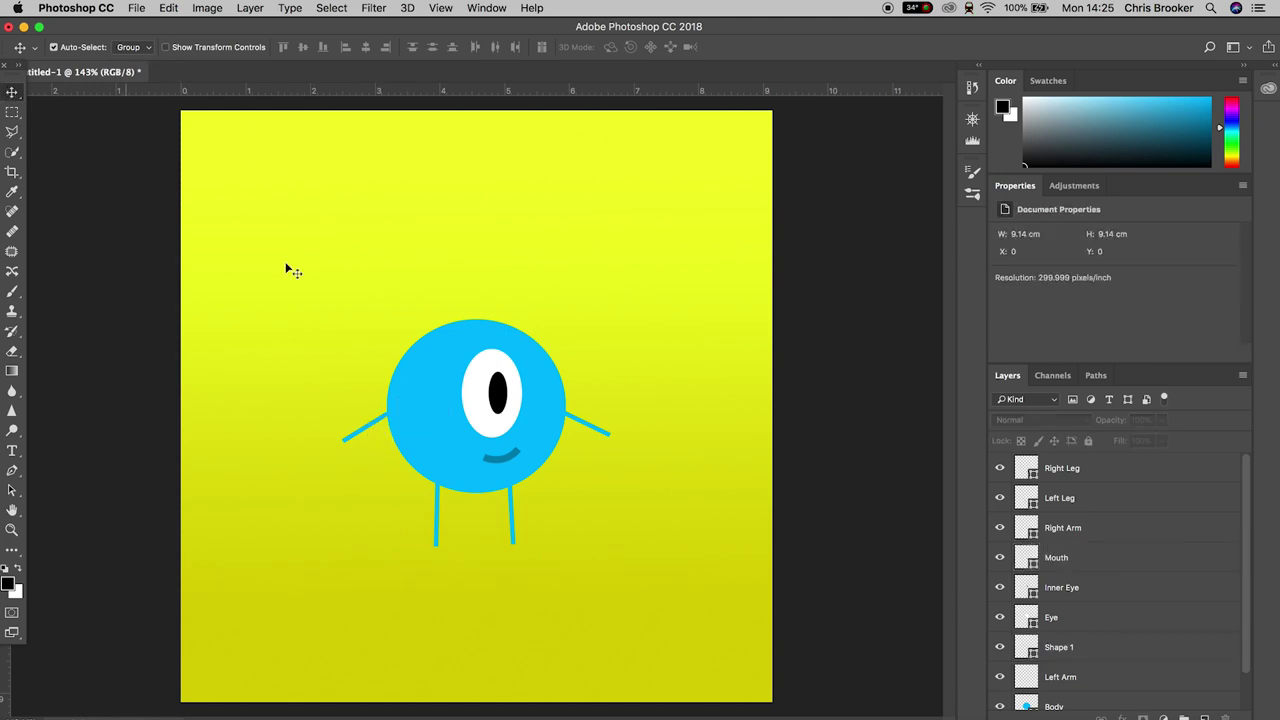
Step: Select the Inner Eye layer, zoom out slightly, and bring up the File menu
click(370, 425)
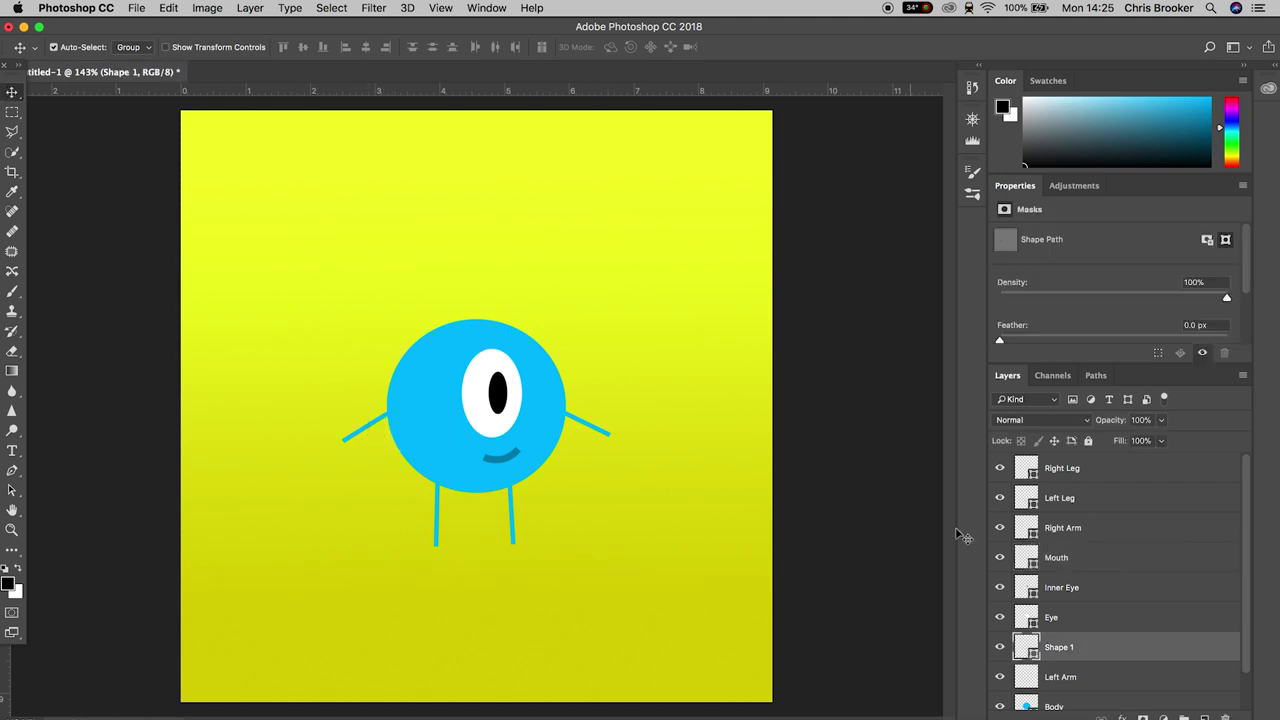
click(1076, 592)
scroll(586, 366, down, 3)
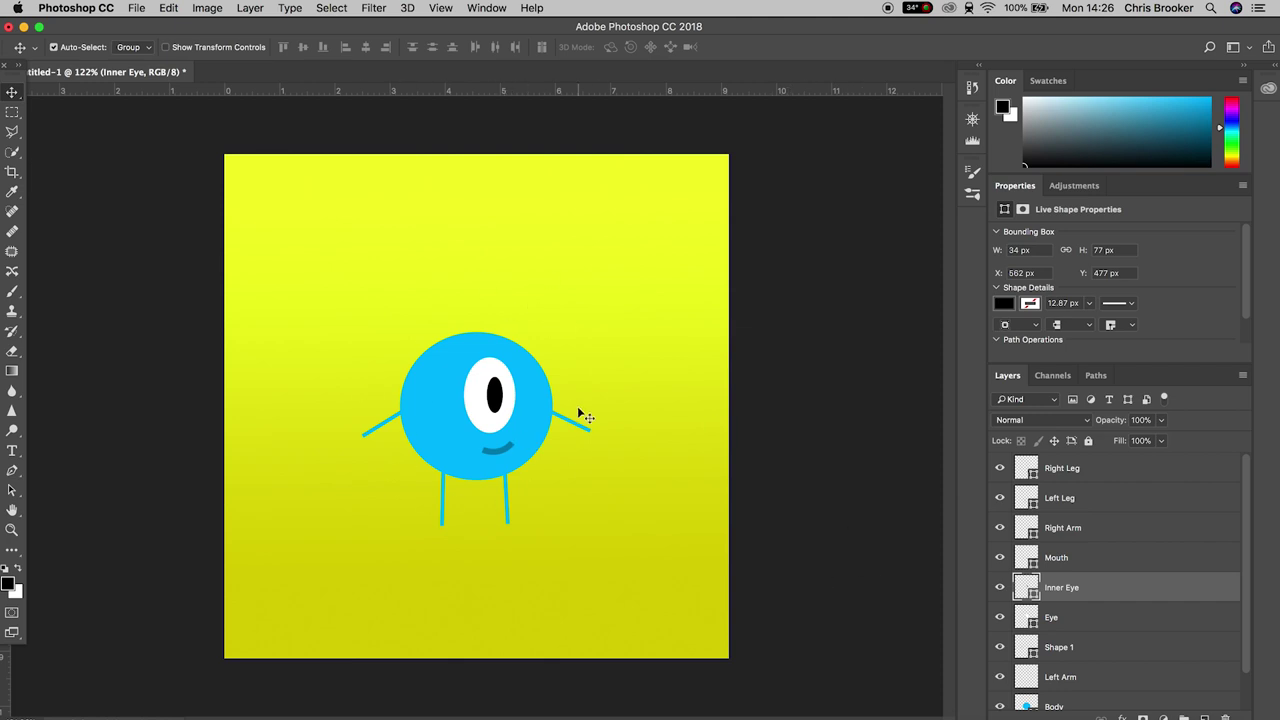
click(145, 10)
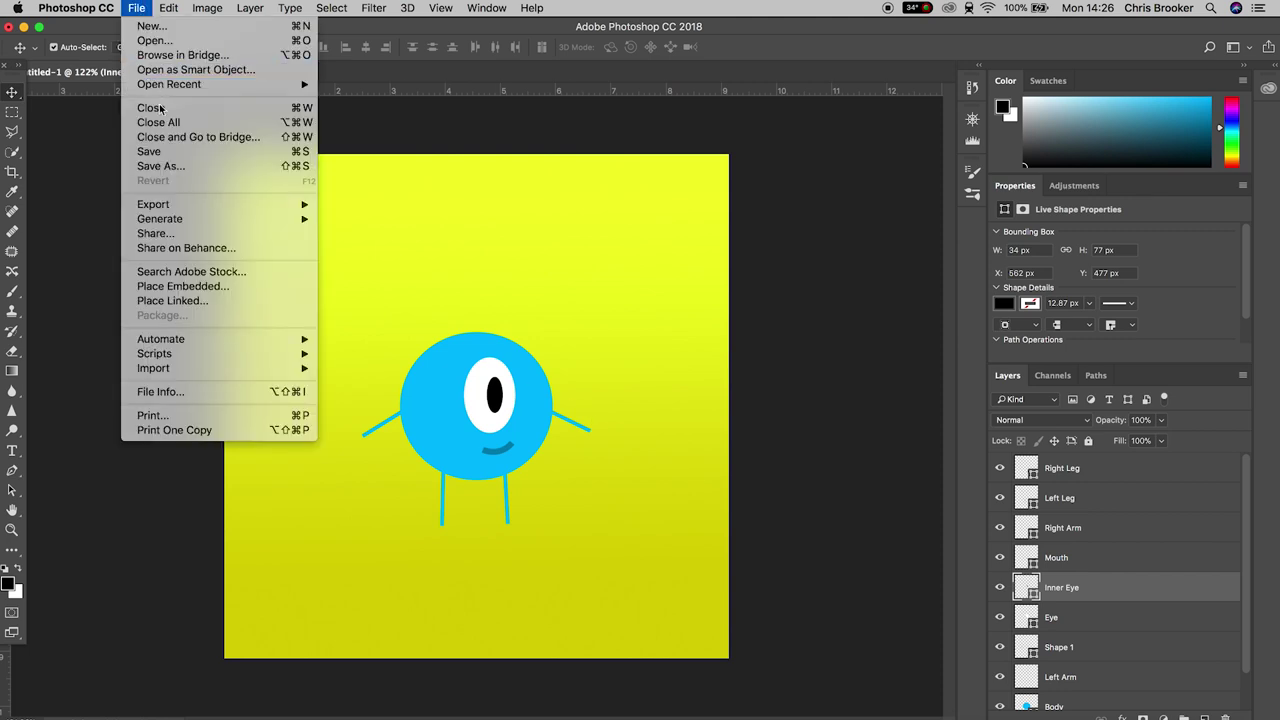
Step: Save the artwork as alien.psd in Photoshop format with layers, then switch to After Effects
click(161, 167)
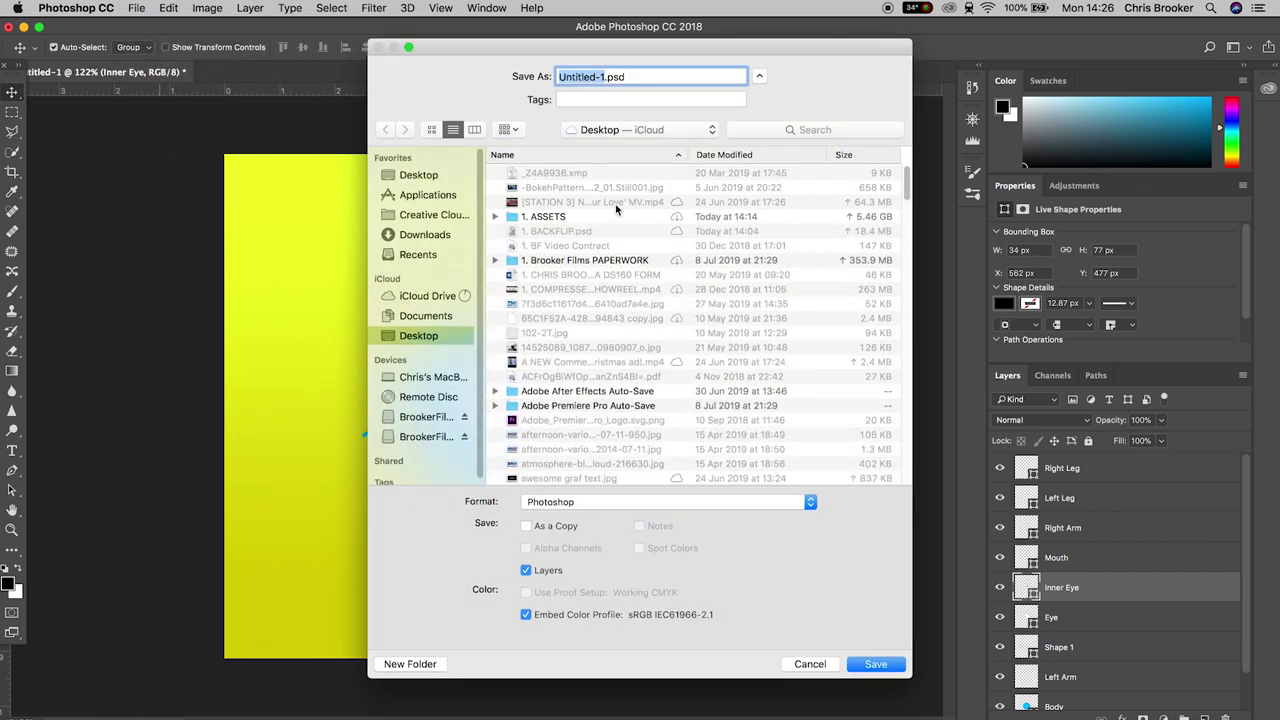
text(alien)
click(577, 506)
click(567, 503)
click(876, 664)
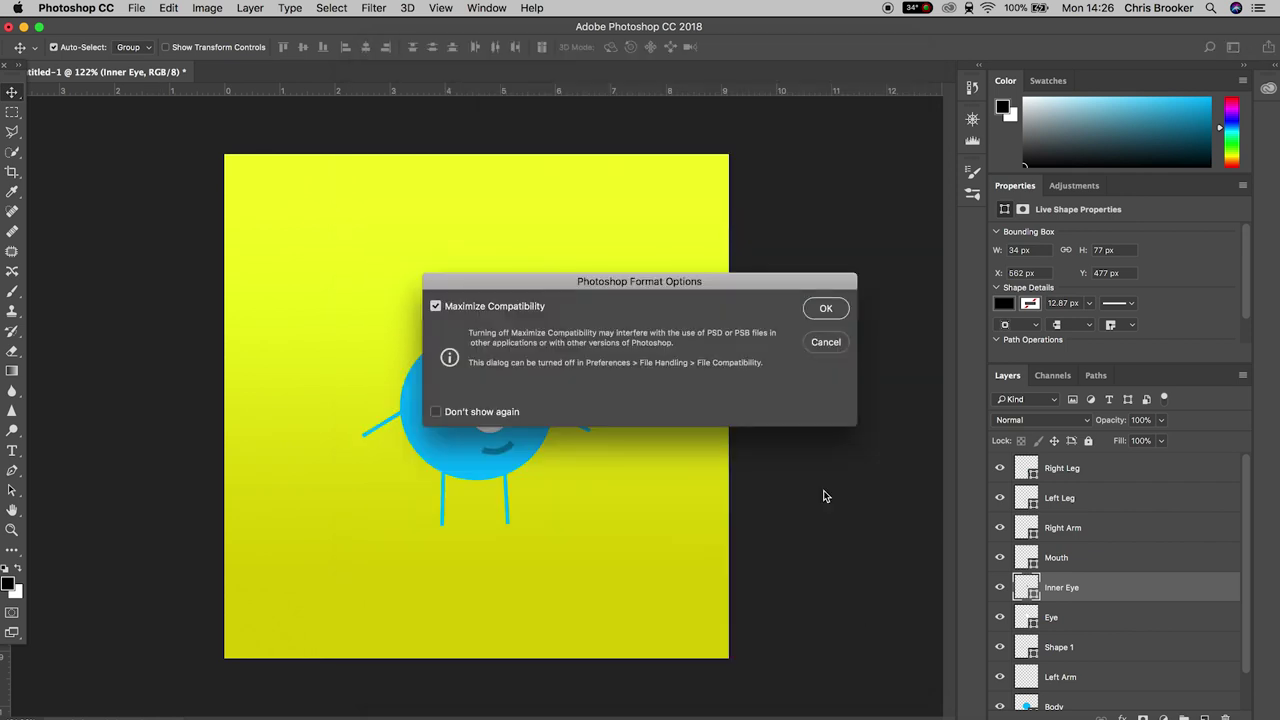
click(822, 308)
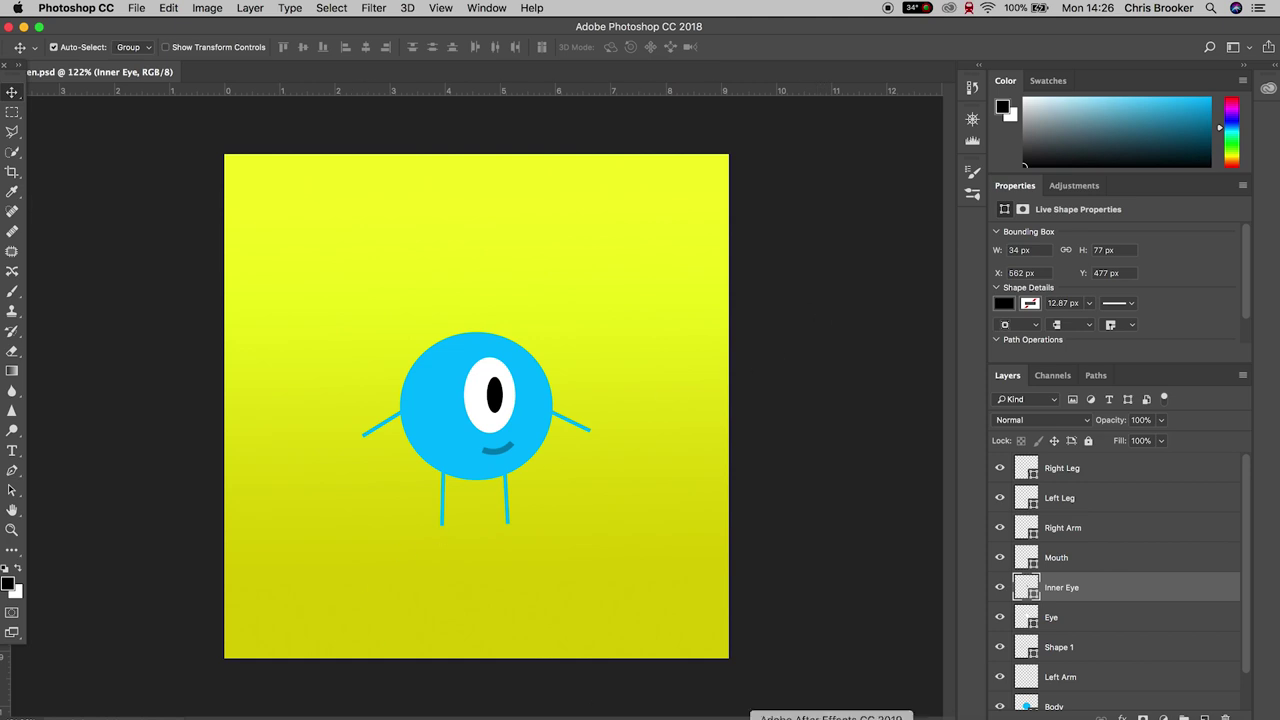
click(831, 716)
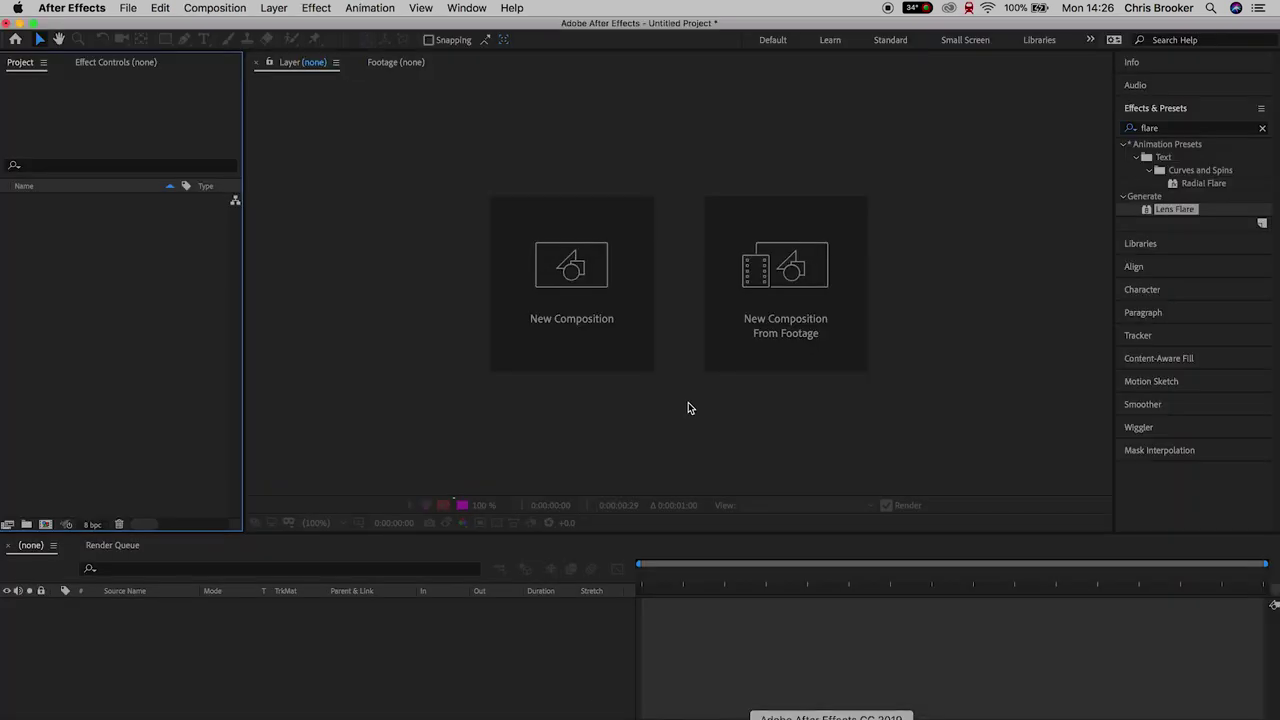
Step: Create a 1080 × 1080 composition Comp 1 and drag alien.psd into the Project panel
click(597, 294)
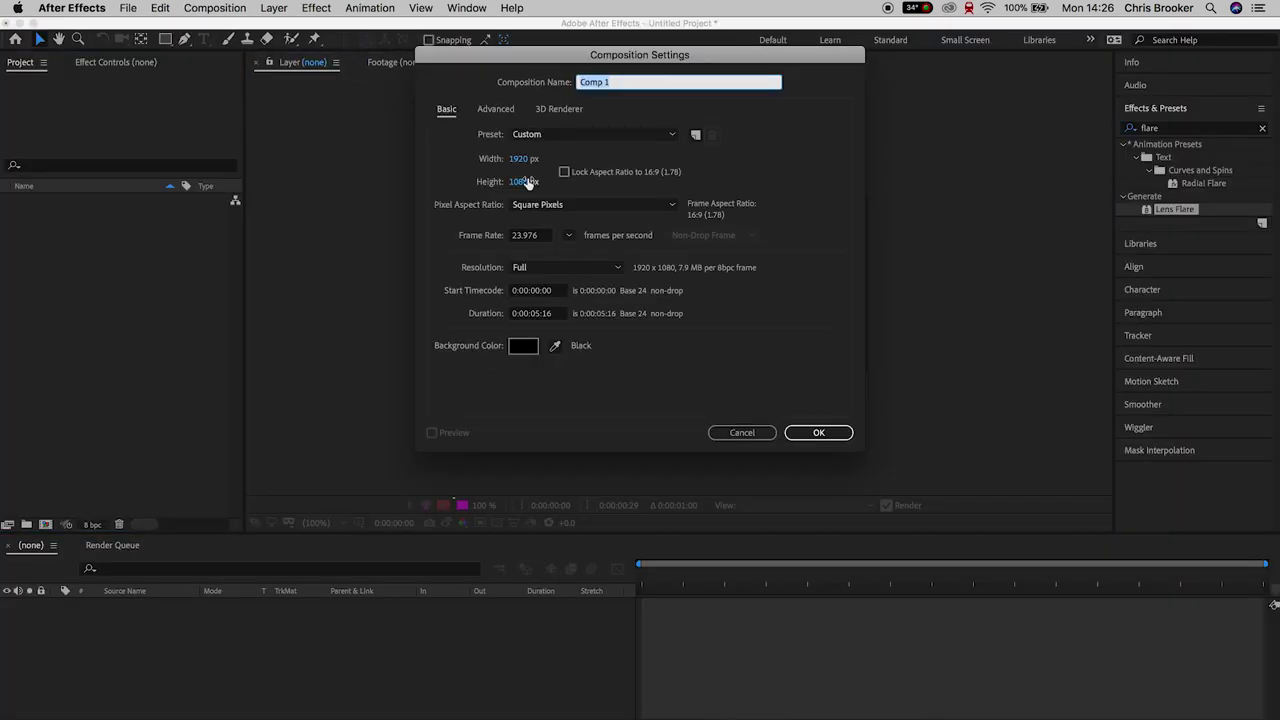
click(523, 158)
text(1080)
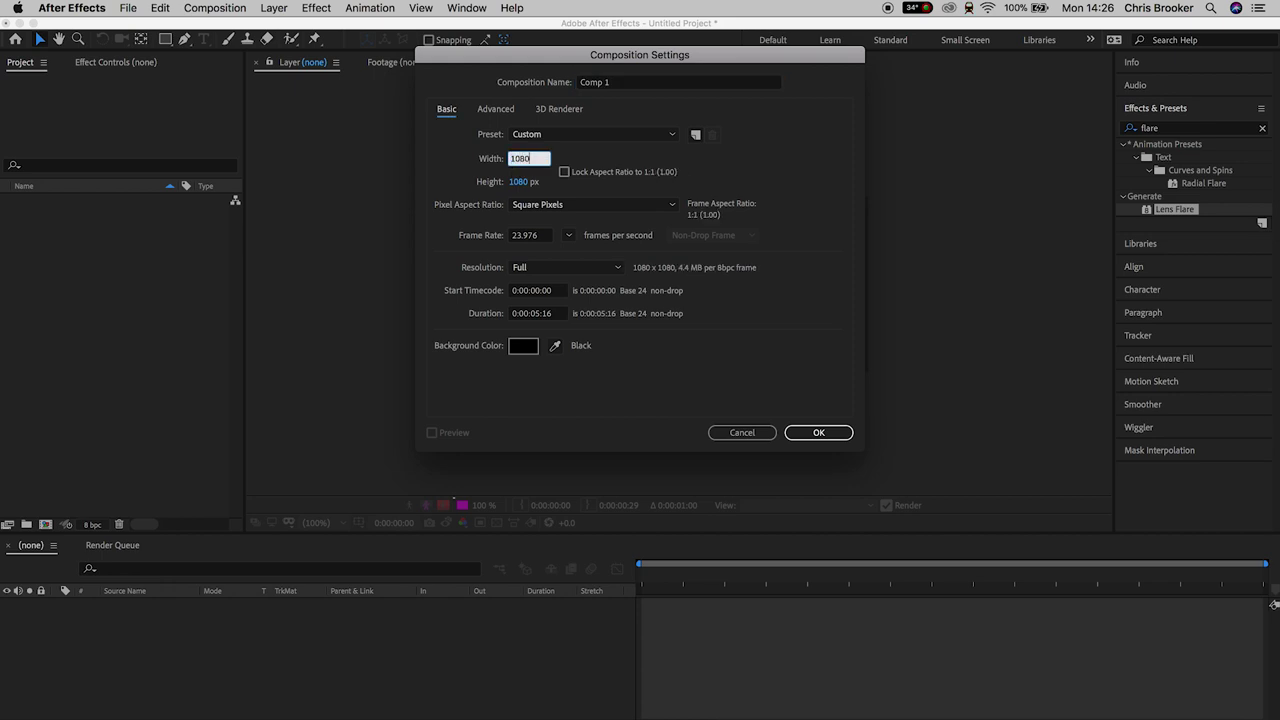
click(818, 432)
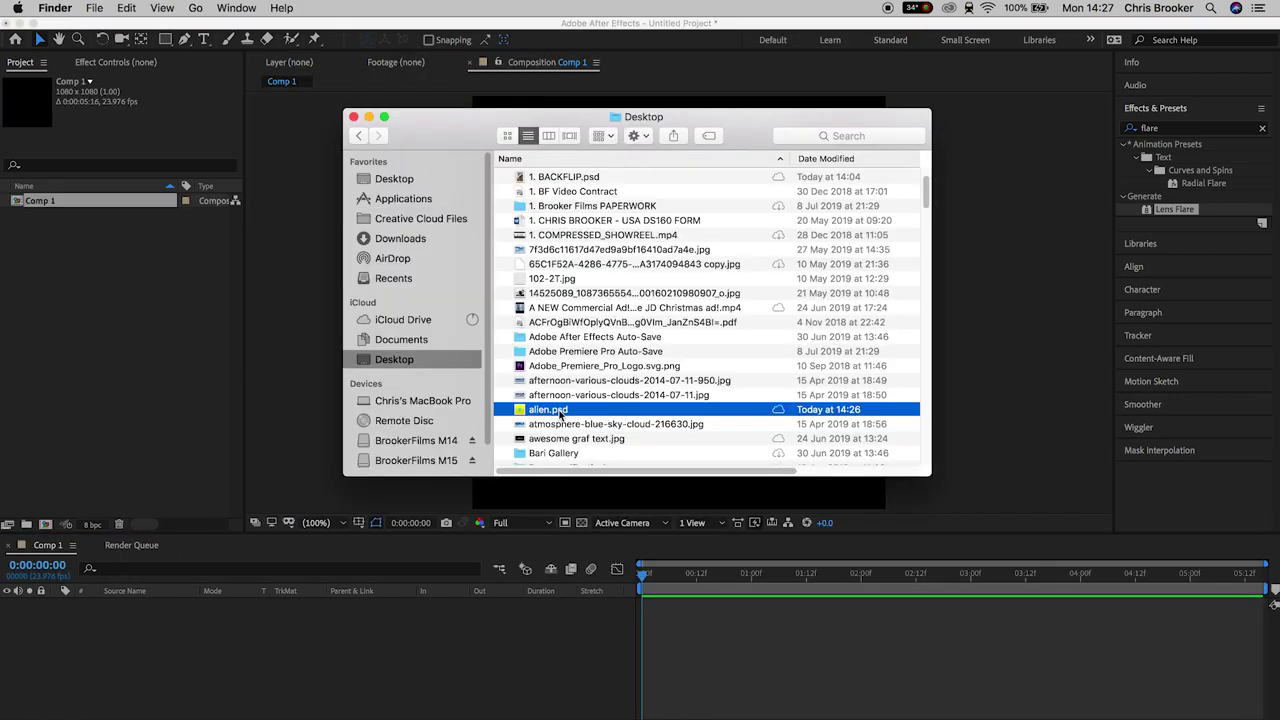
drag(543, 486, 155, 313)
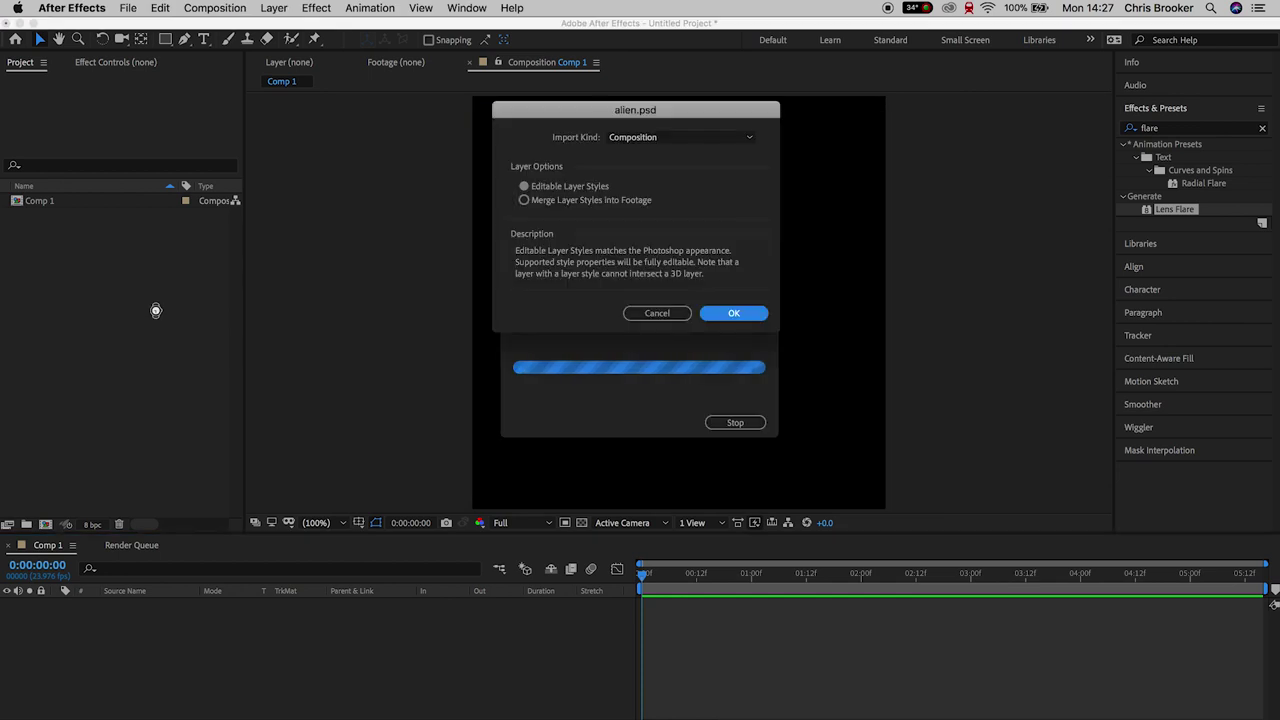
Step: Import alien.psd as a composition with editable layer styles, open the alien comp, and enlarge the timeline
click(570, 188)
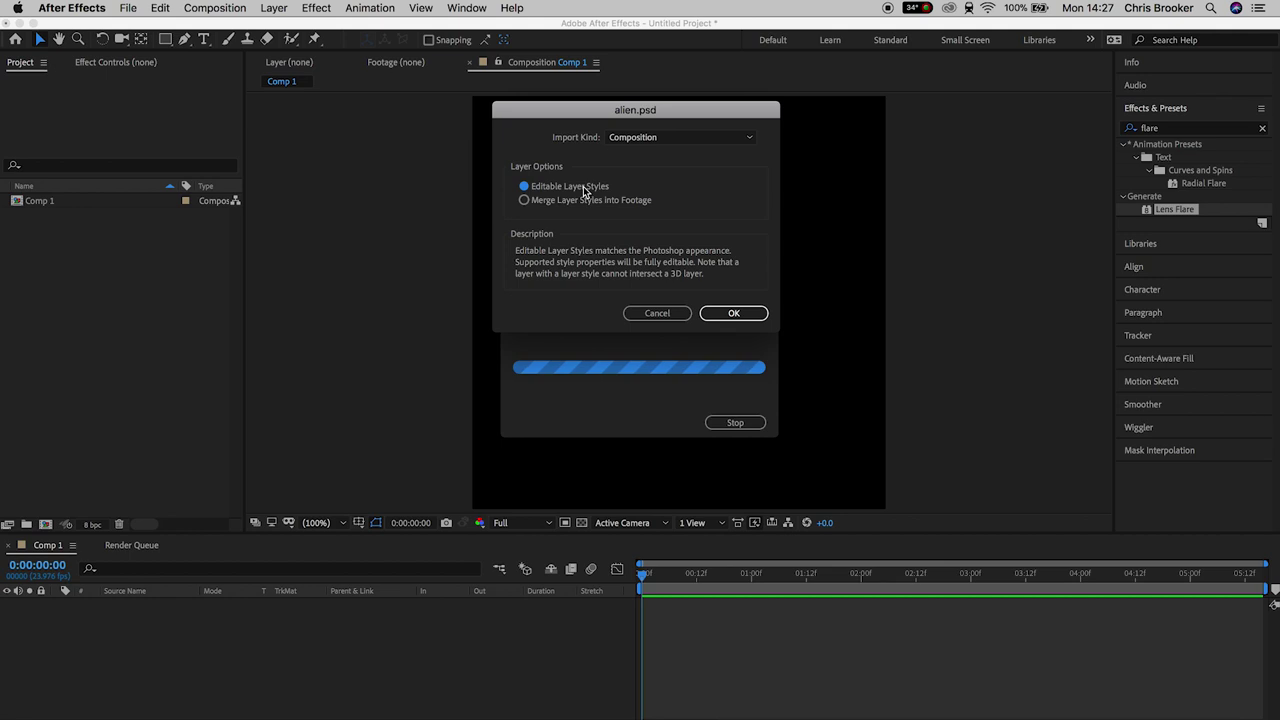
click(733, 313)
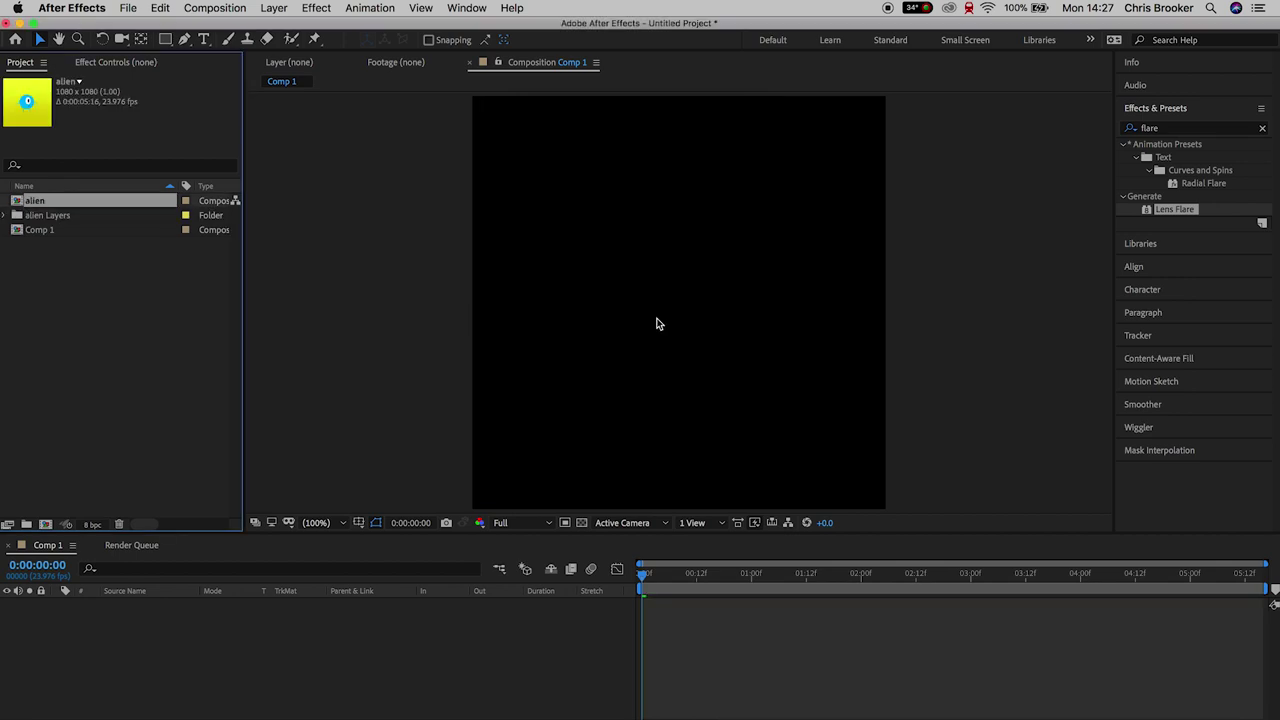
double_click(42, 205)
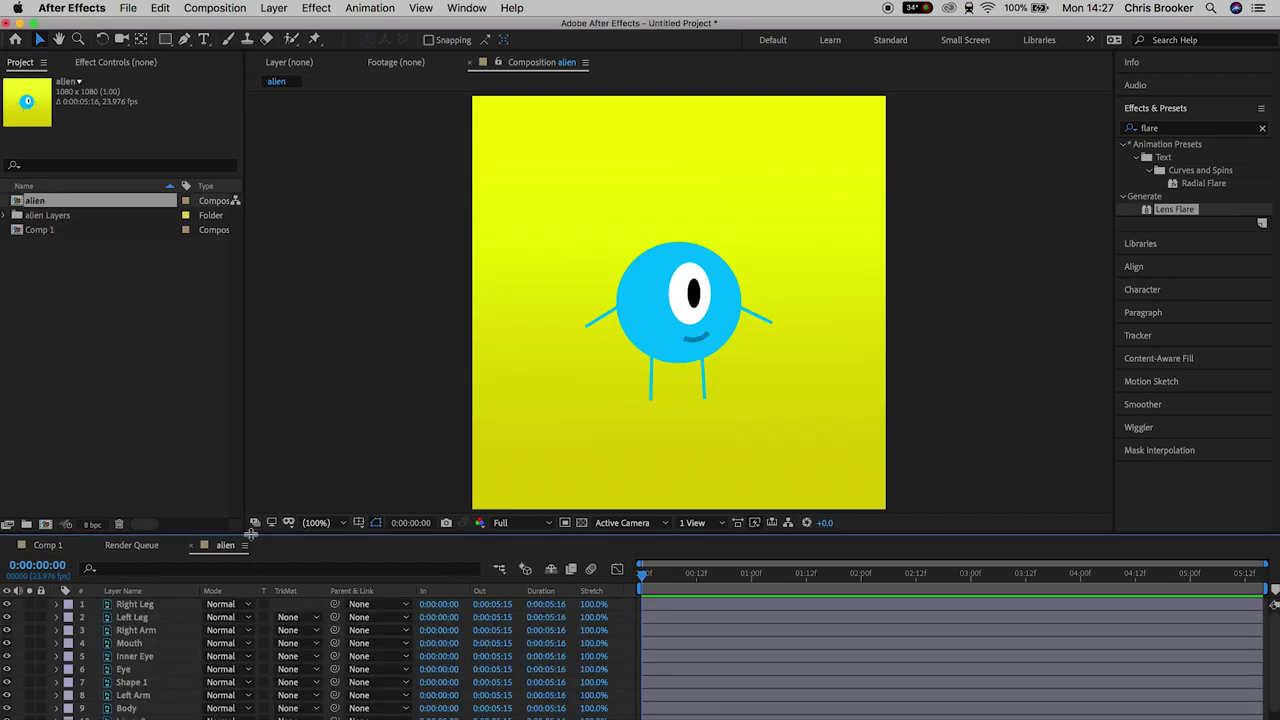
drag(269, 537, 293, 502)
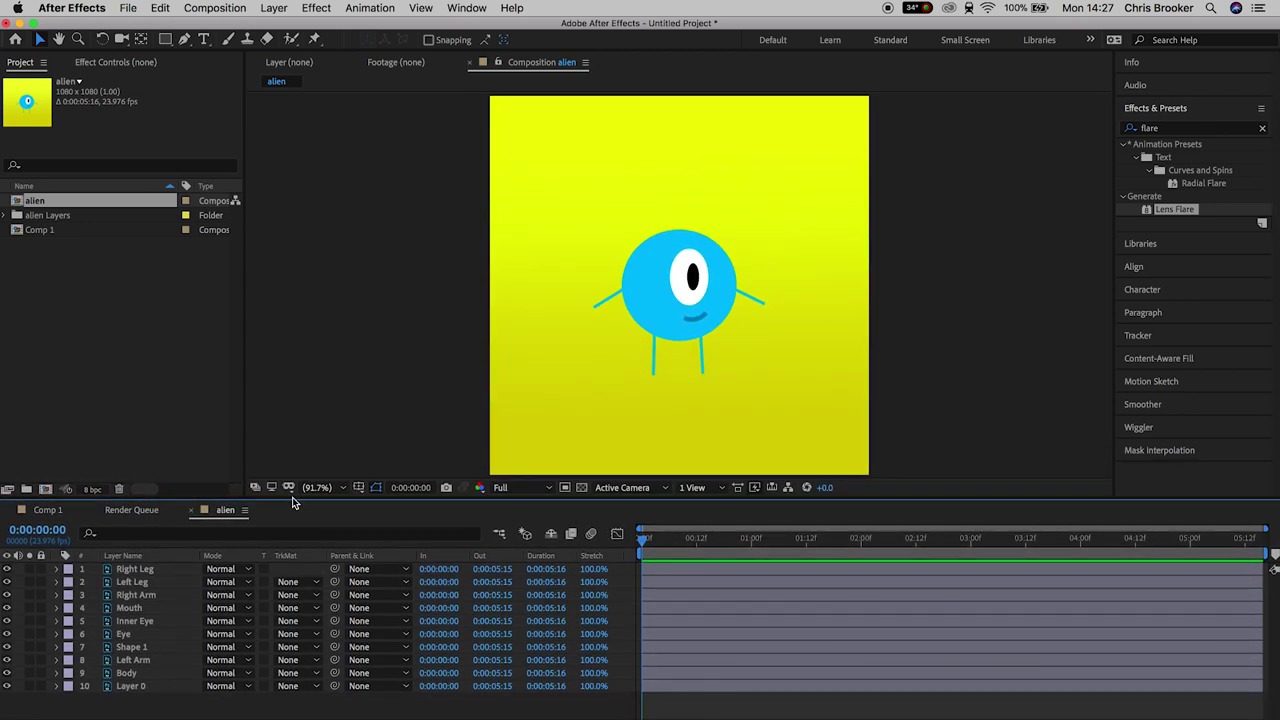
Step: Lock the background Layer 0 and view the composition at 100%
click(158, 571)
click(140, 687)
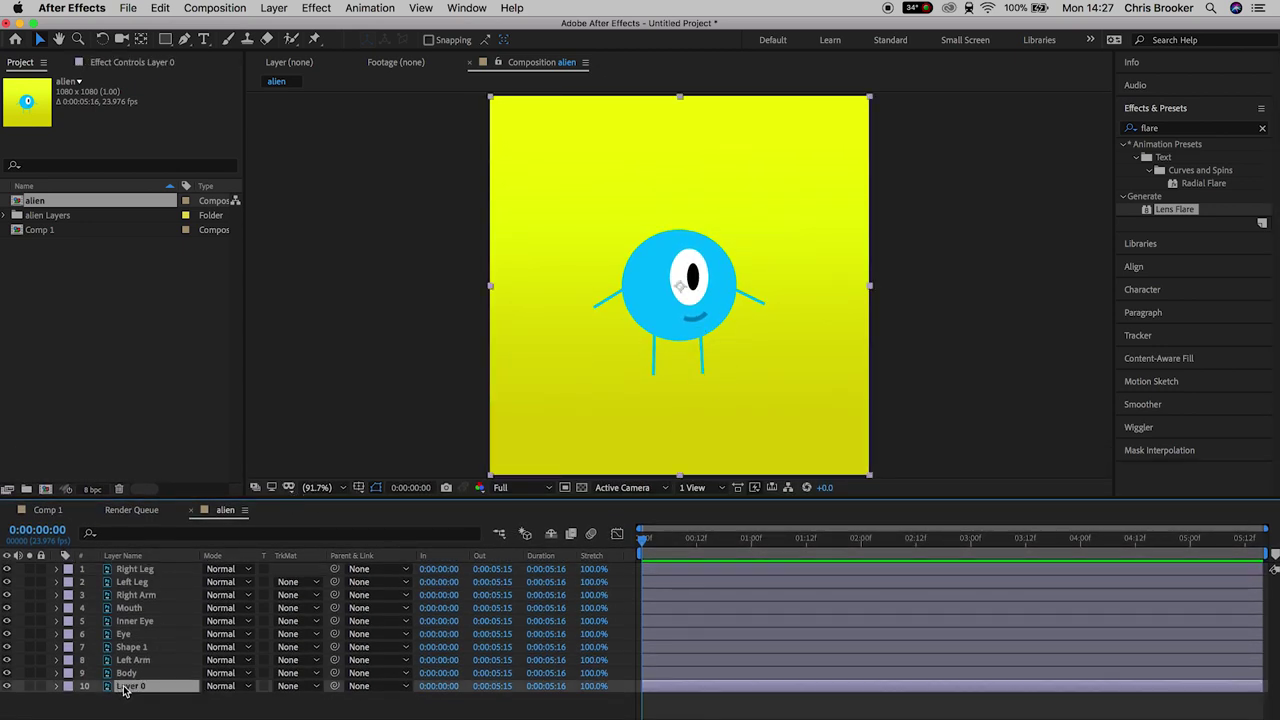
click(8, 686)
click(8, 686)
click(41, 686)
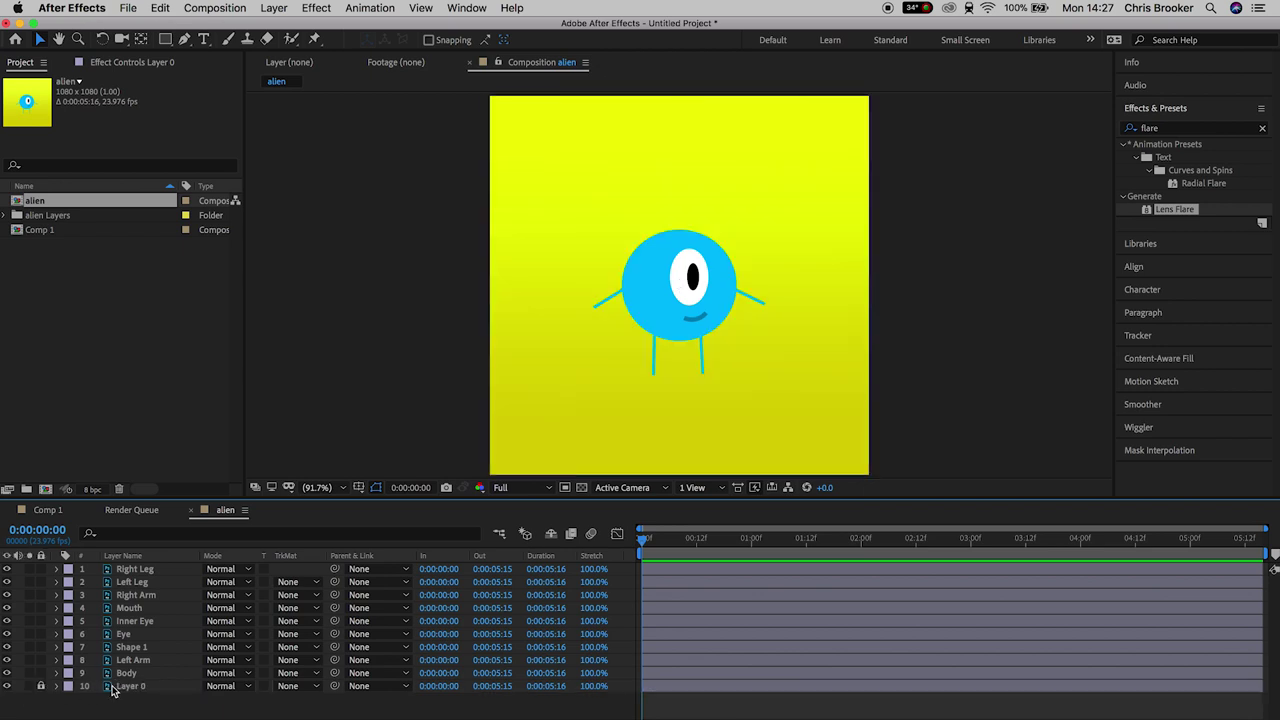
click(137, 674)
shift+click(143, 570)
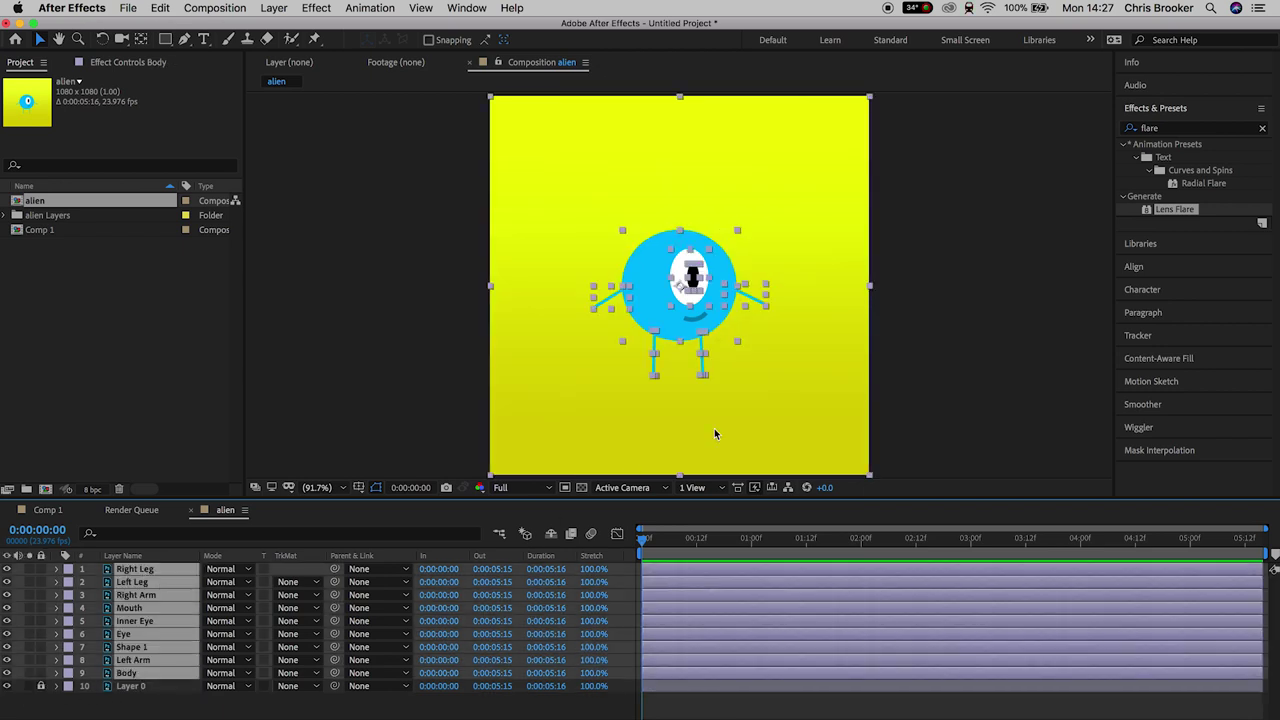
click(920, 314)
key(slash)
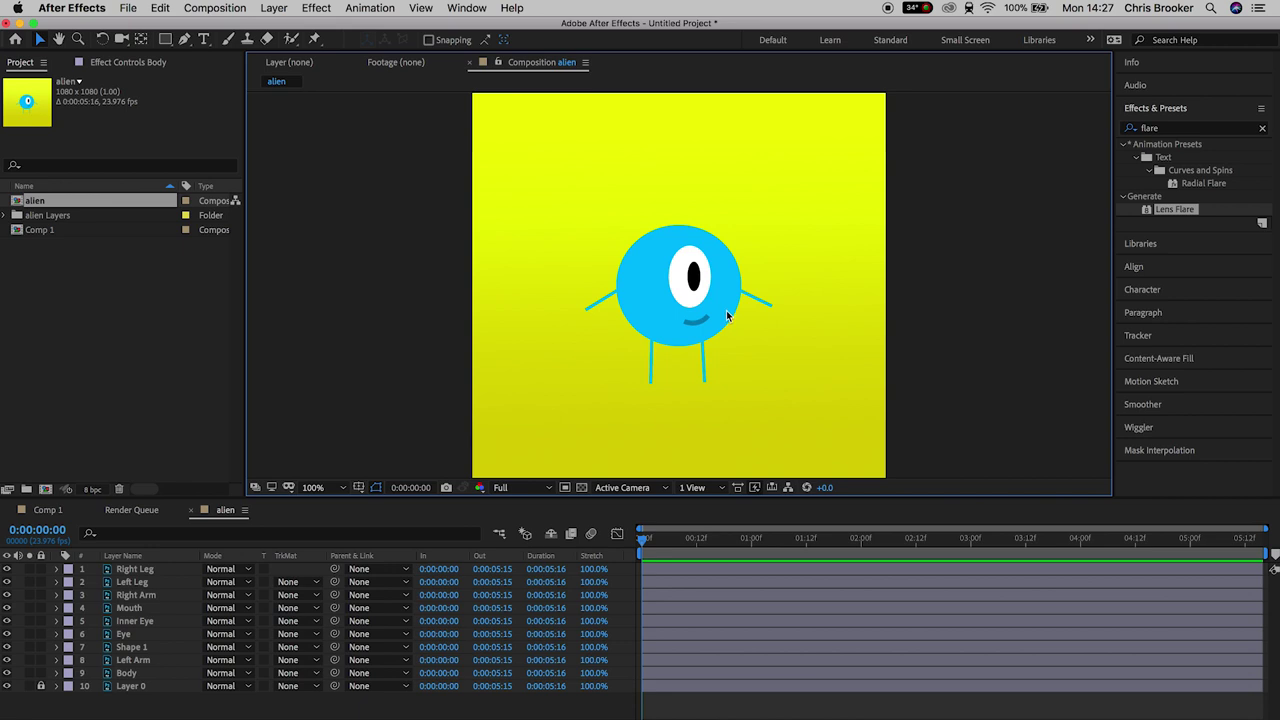
scroll(727, 316, up, 3)
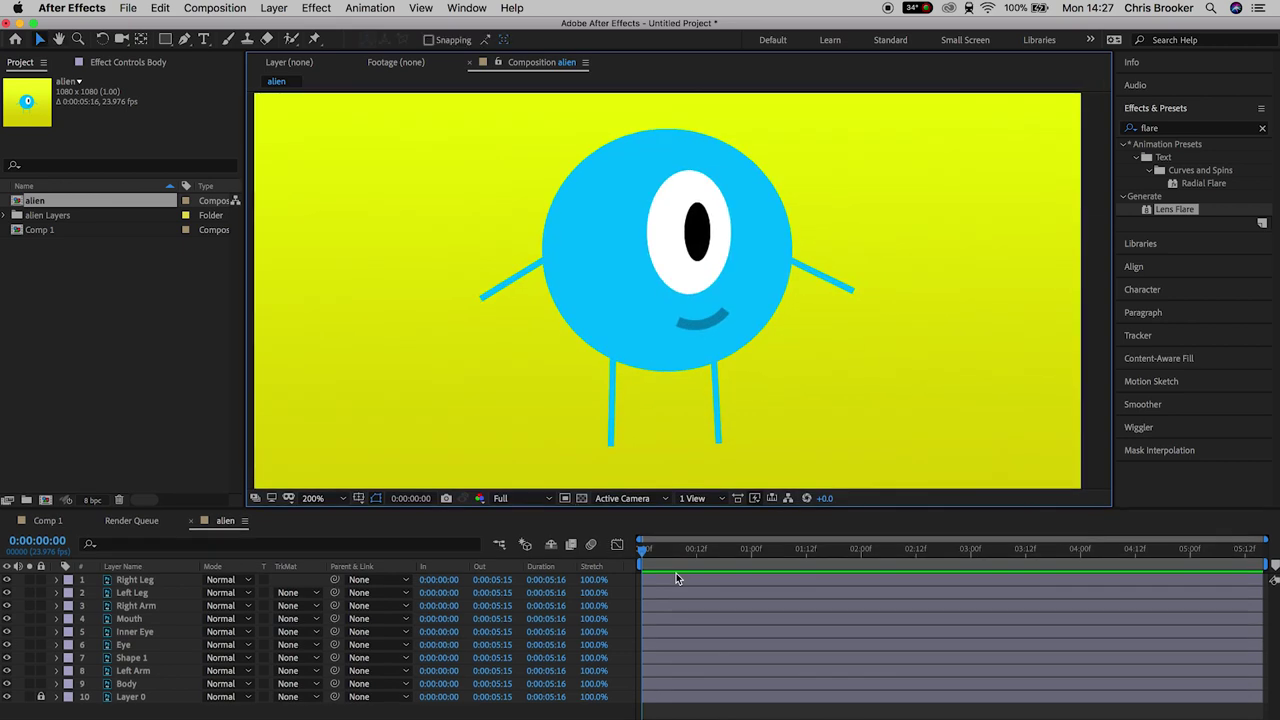
Step: Move Left Arm up just below Right Arm, then select Right Arm with the Puppet Position Pin tool
click(134, 579)
drag(133, 670, 145, 613)
click(135, 605)
click(316, 39)
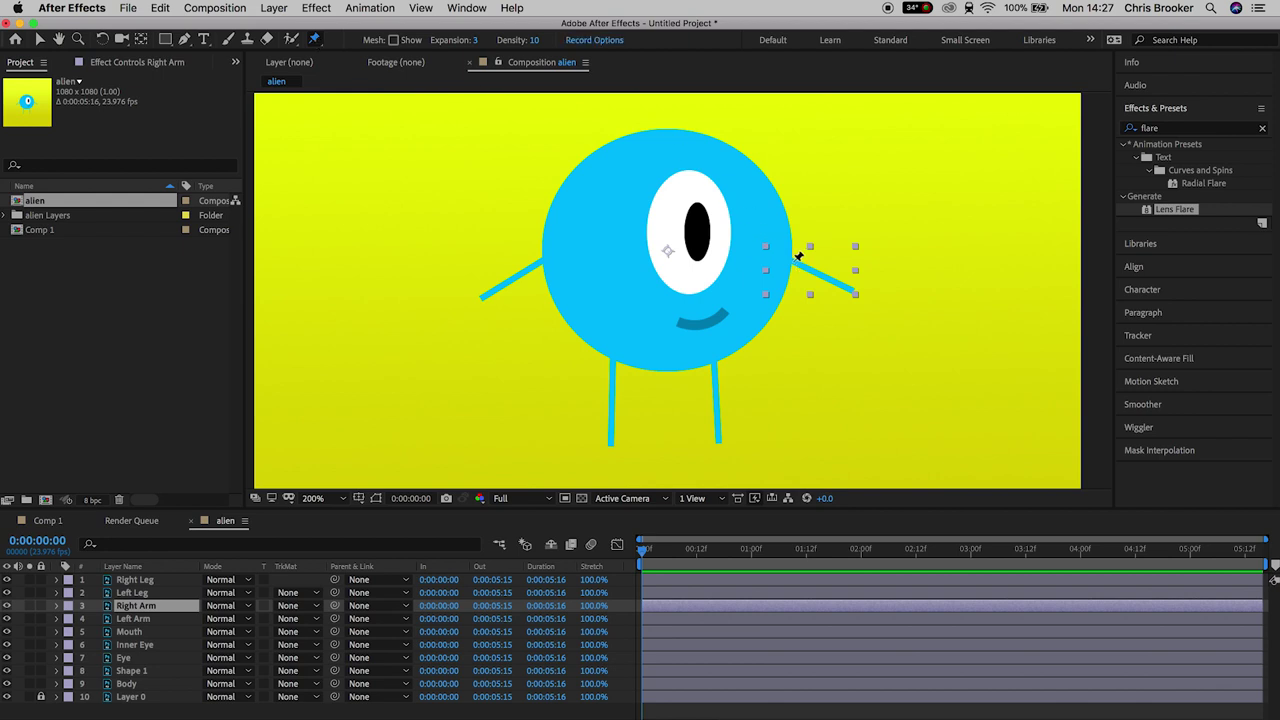
Step: Pin Right Arm at shoulder, middle and hand, pin Left Arm at two points, and expand both layers
click(792, 262)
click(822, 276)
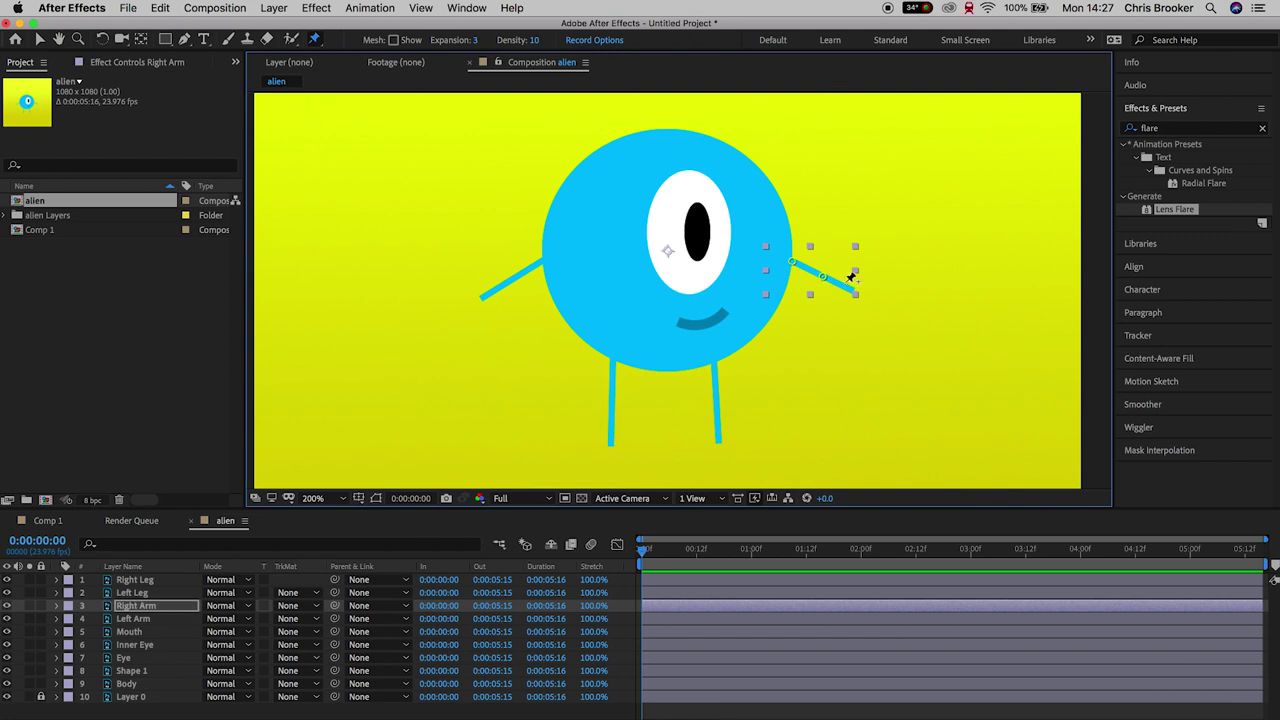
click(851, 289)
click(142, 619)
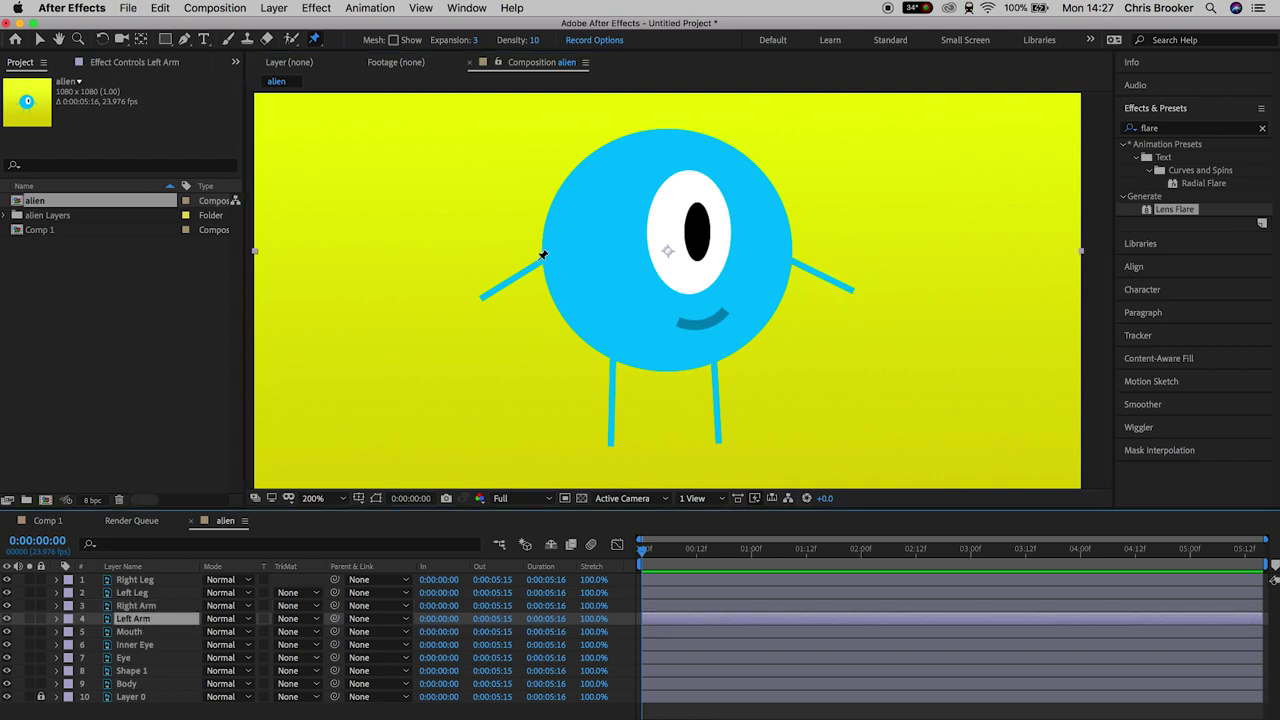
click(542, 257)
click(481, 299)
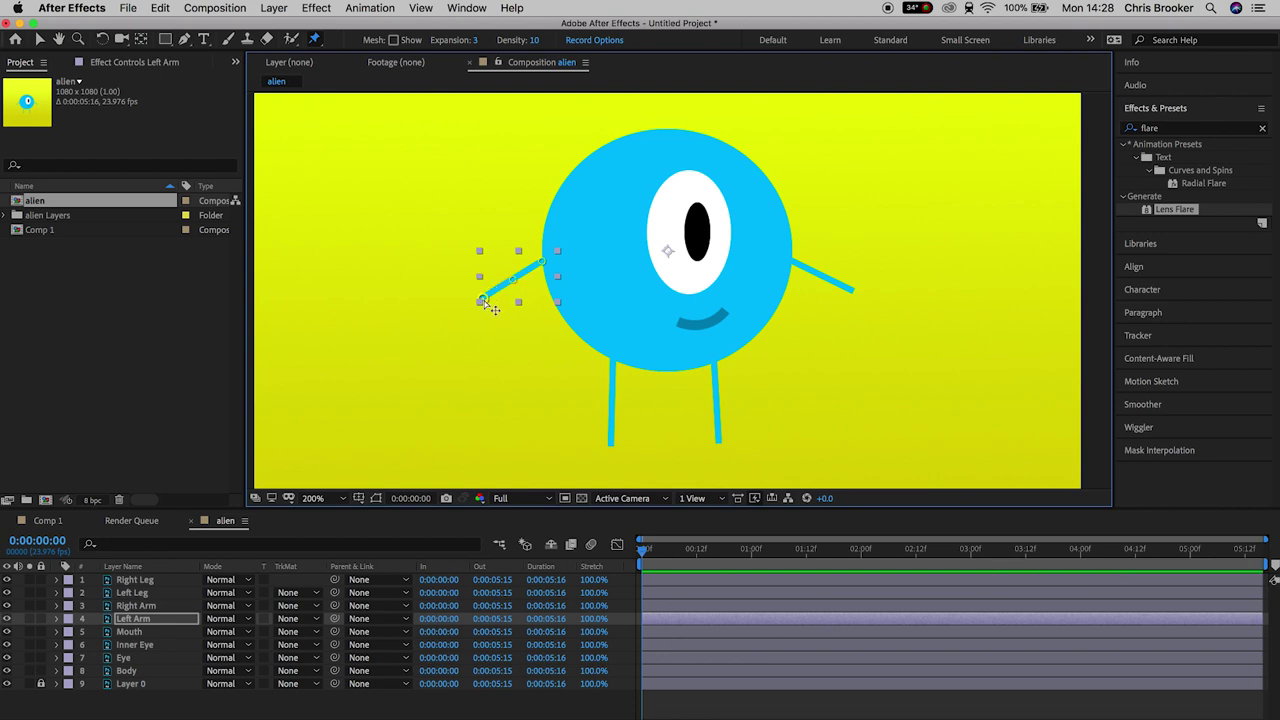
click(136, 606)
click(57, 619)
click(57, 606)
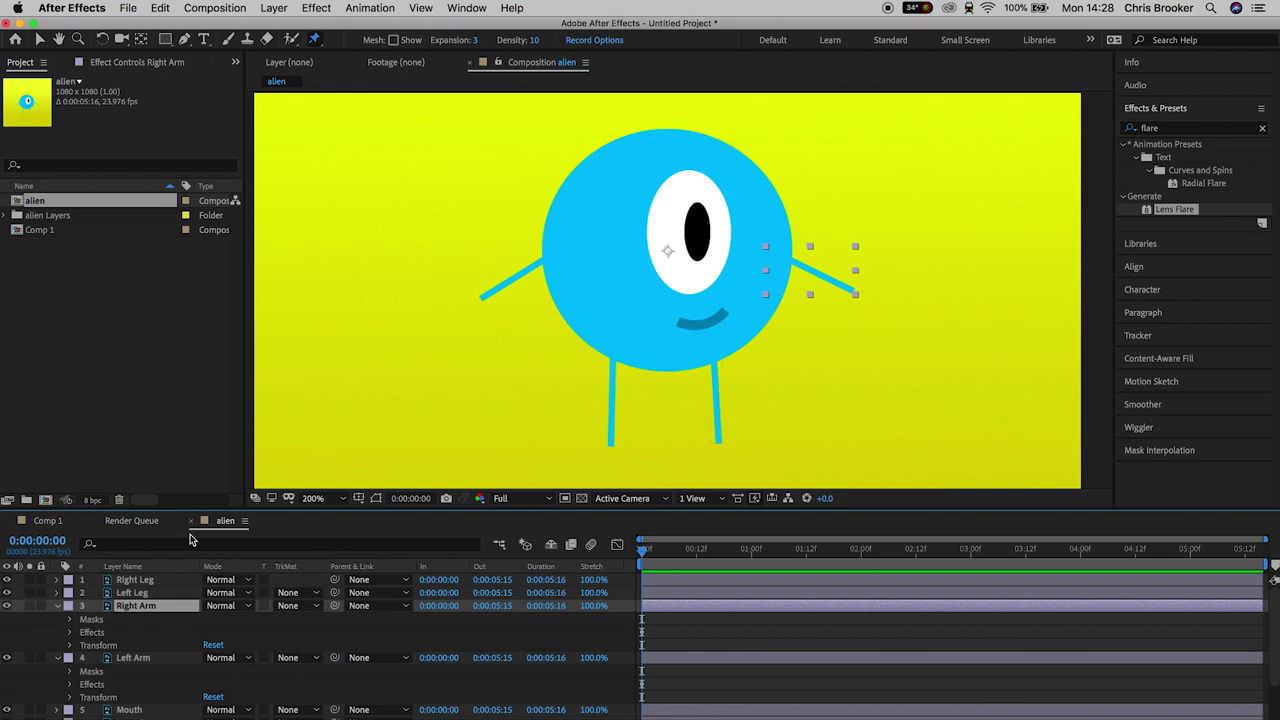
Step: Expand both arms' Puppet effects and select the Right Arm's three puppet pins with their positions
drag(196, 509, 200, 390)
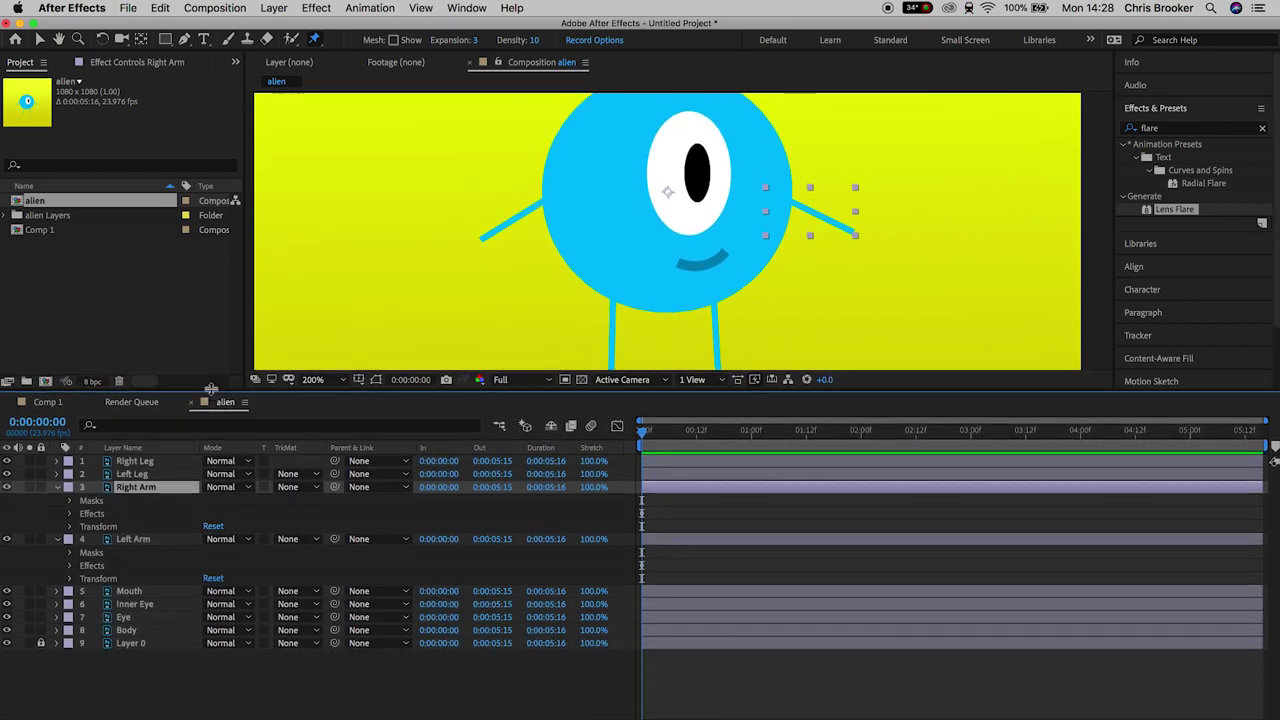
click(70, 512)
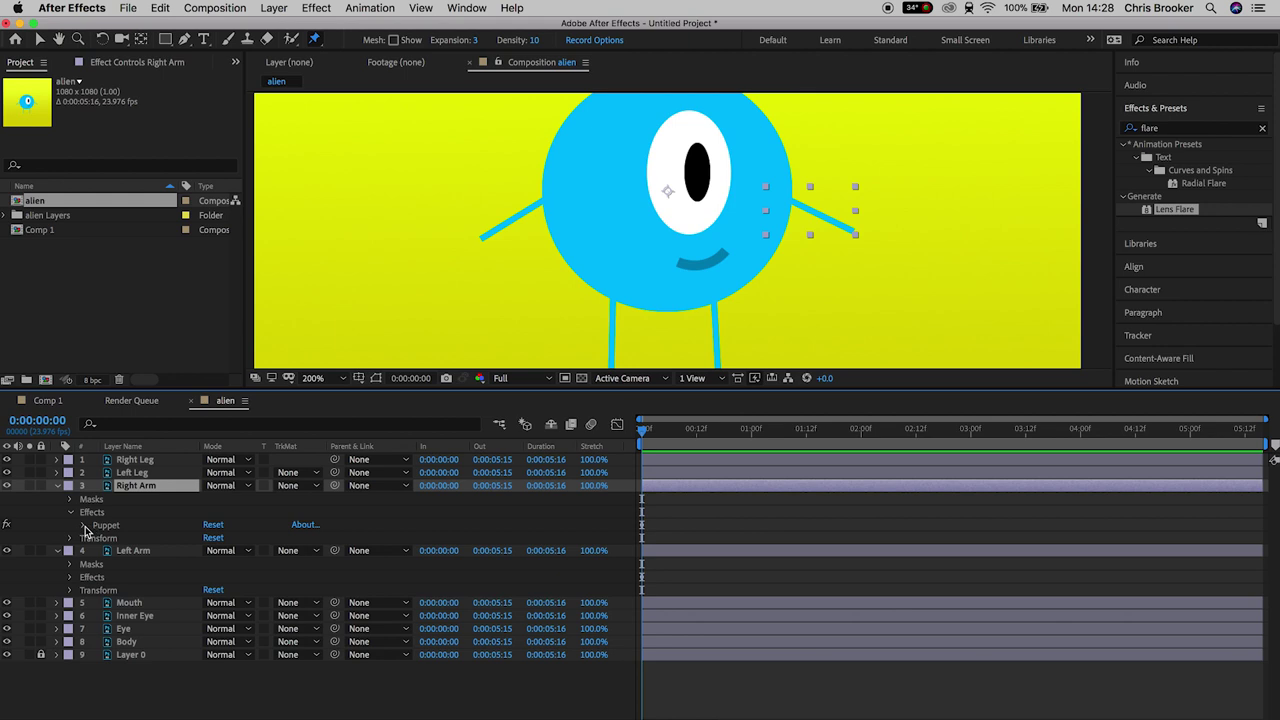
click(83, 525)
click(70, 642)
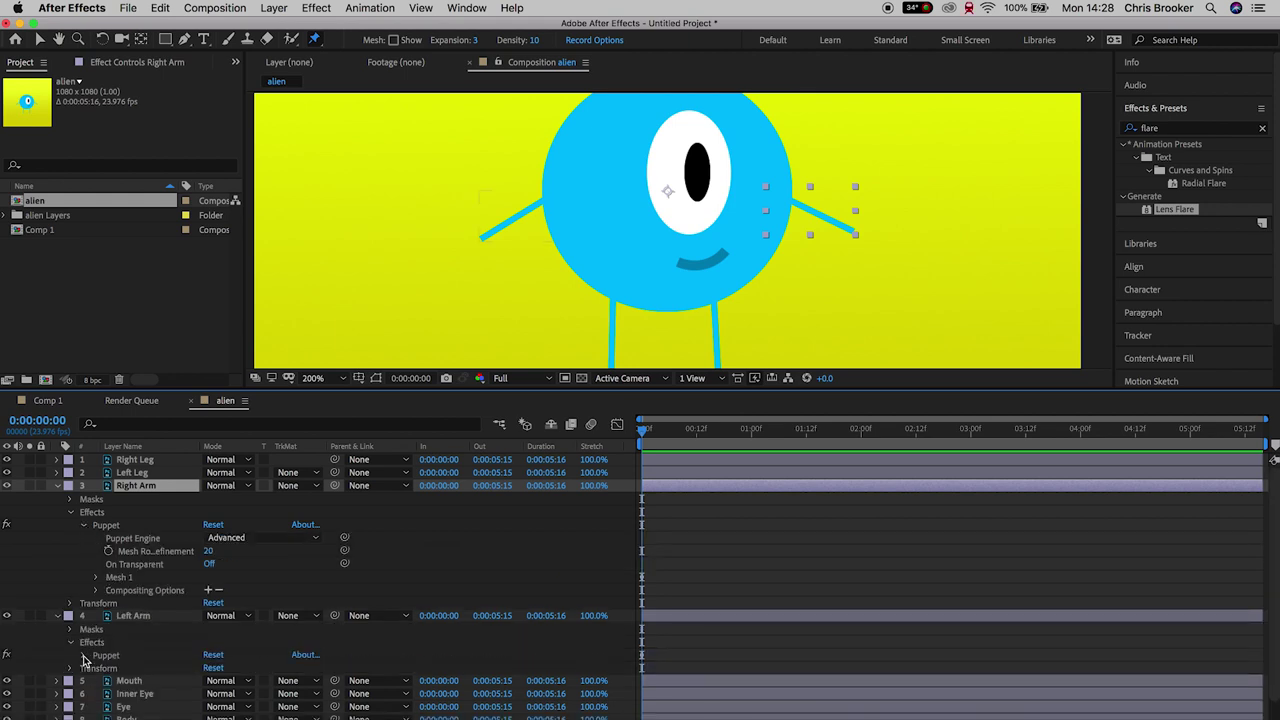
click(84, 655)
click(134, 706)
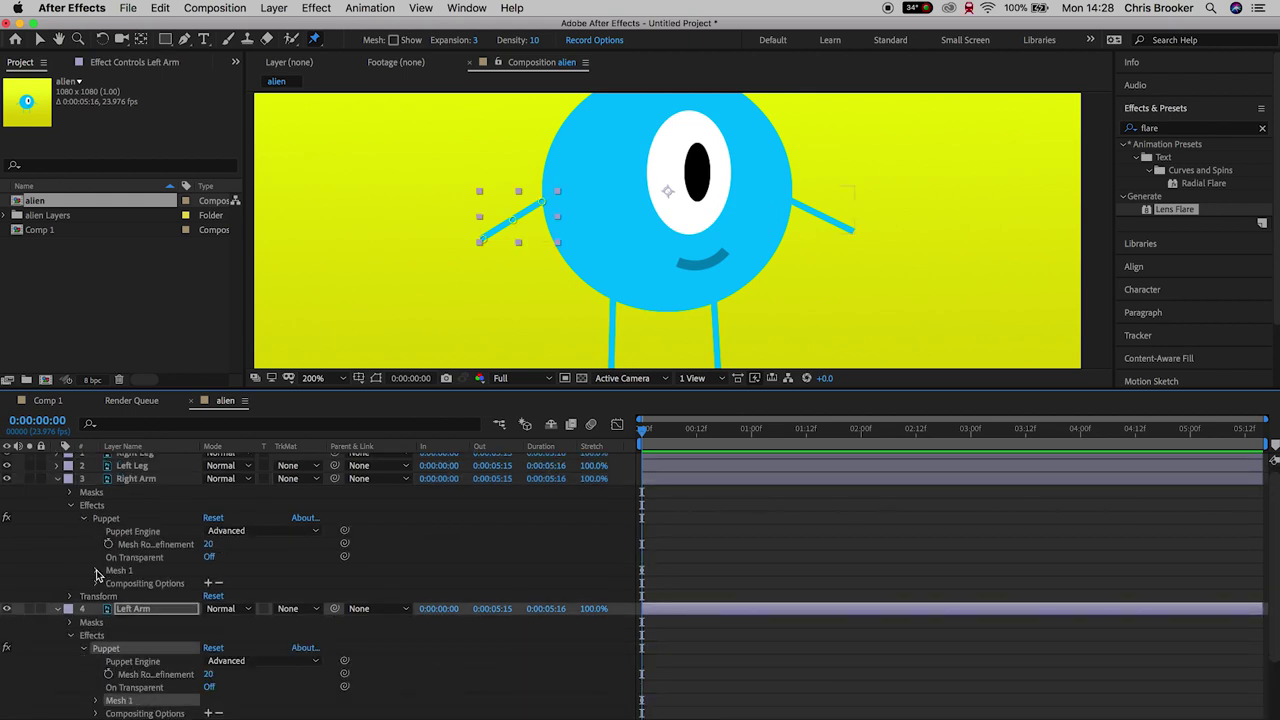
click(97, 570)
click(110, 609)
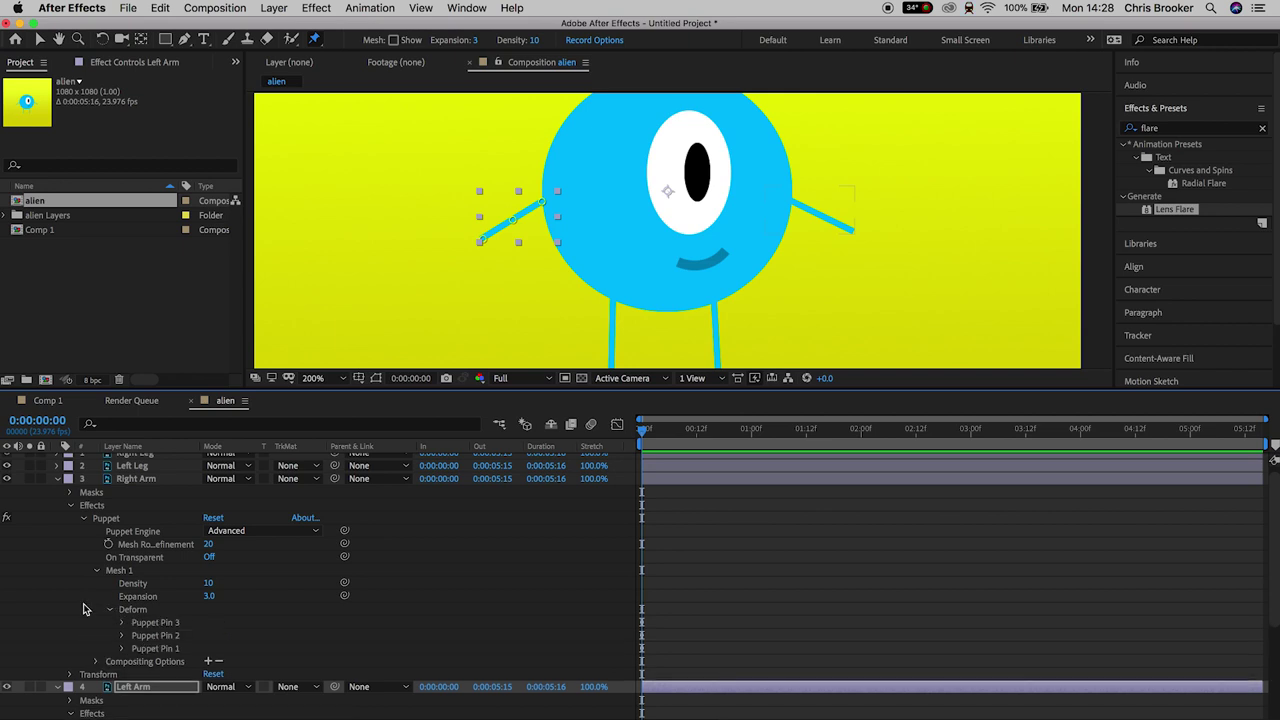
click(165, 622)
shift+click(160, 648)
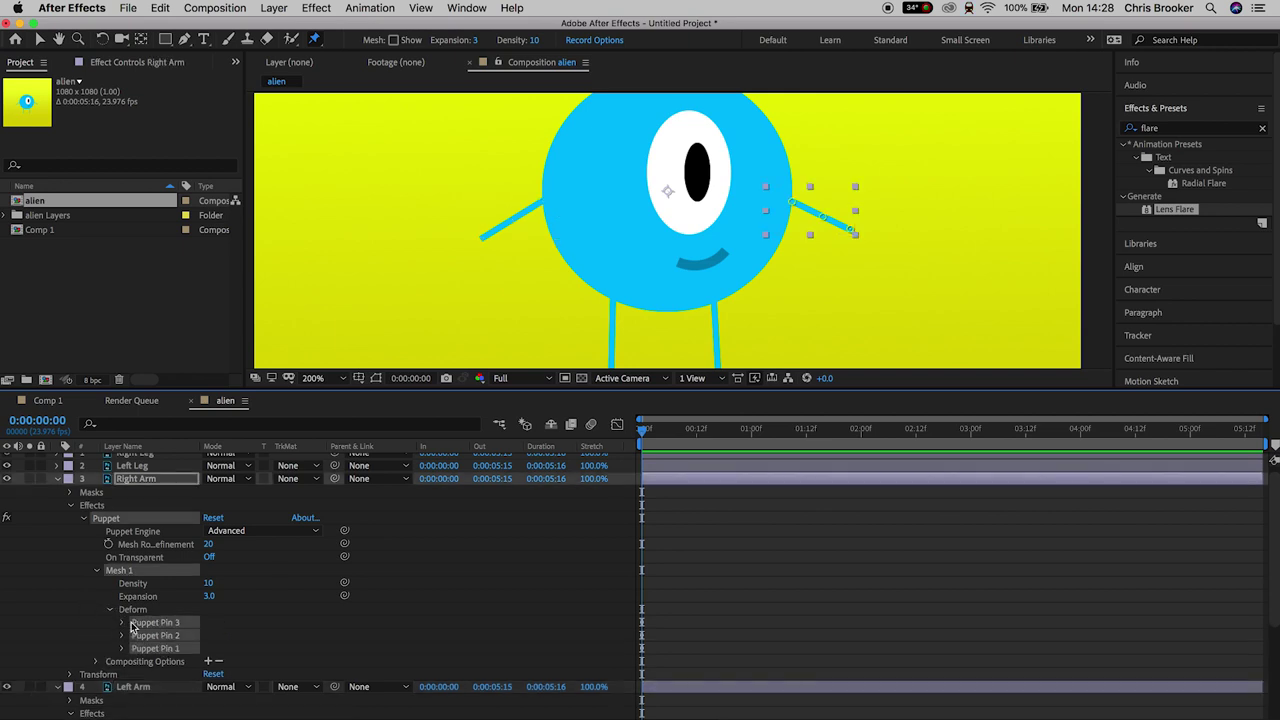
click(122, 623)
scroll(678, 604, down, 5)
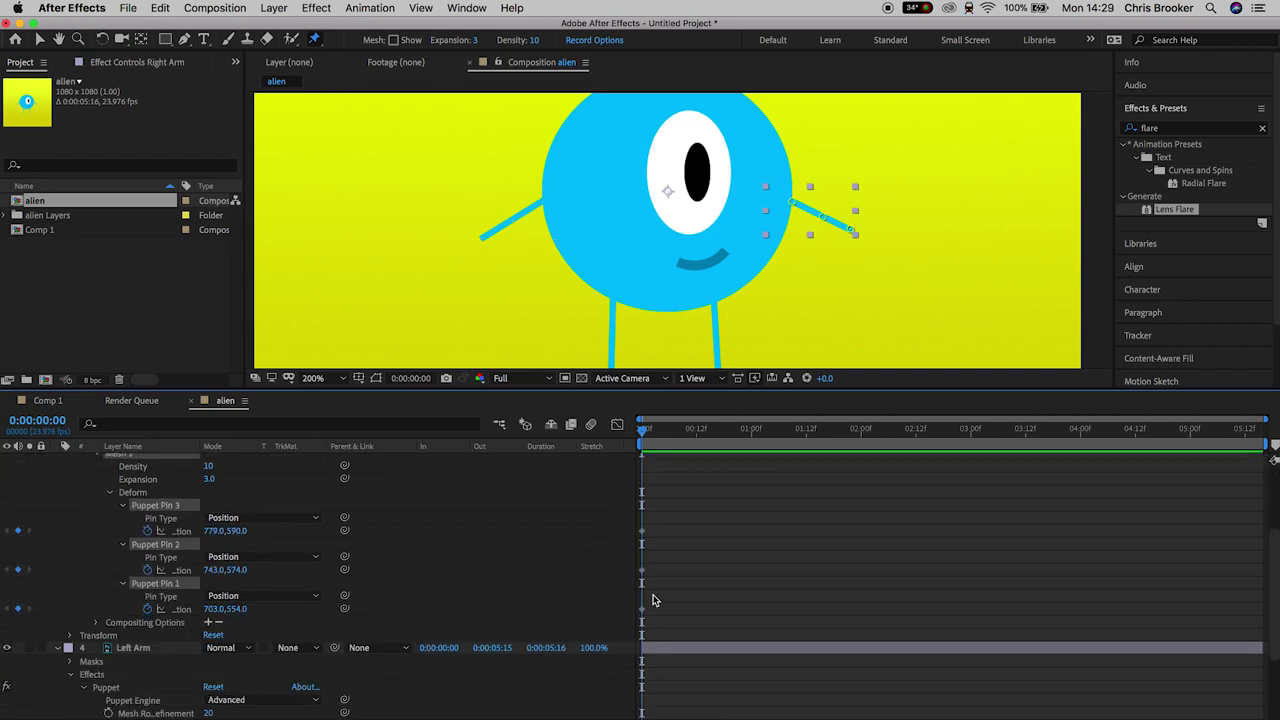
Step: Reveal the Left Arm's Mesh 1 pins and select all three with their position values
click(96, 622)
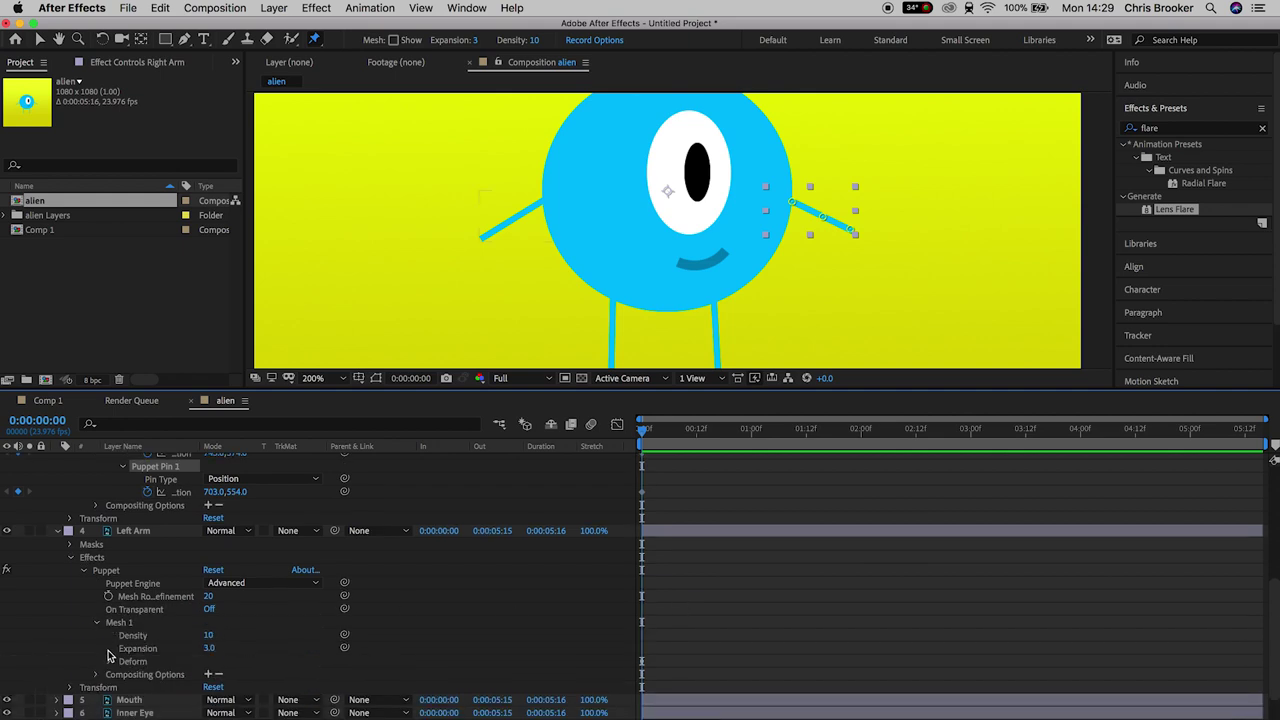
click(110, 661)
scroll(150, 665, down, 2)
click(170, 597)
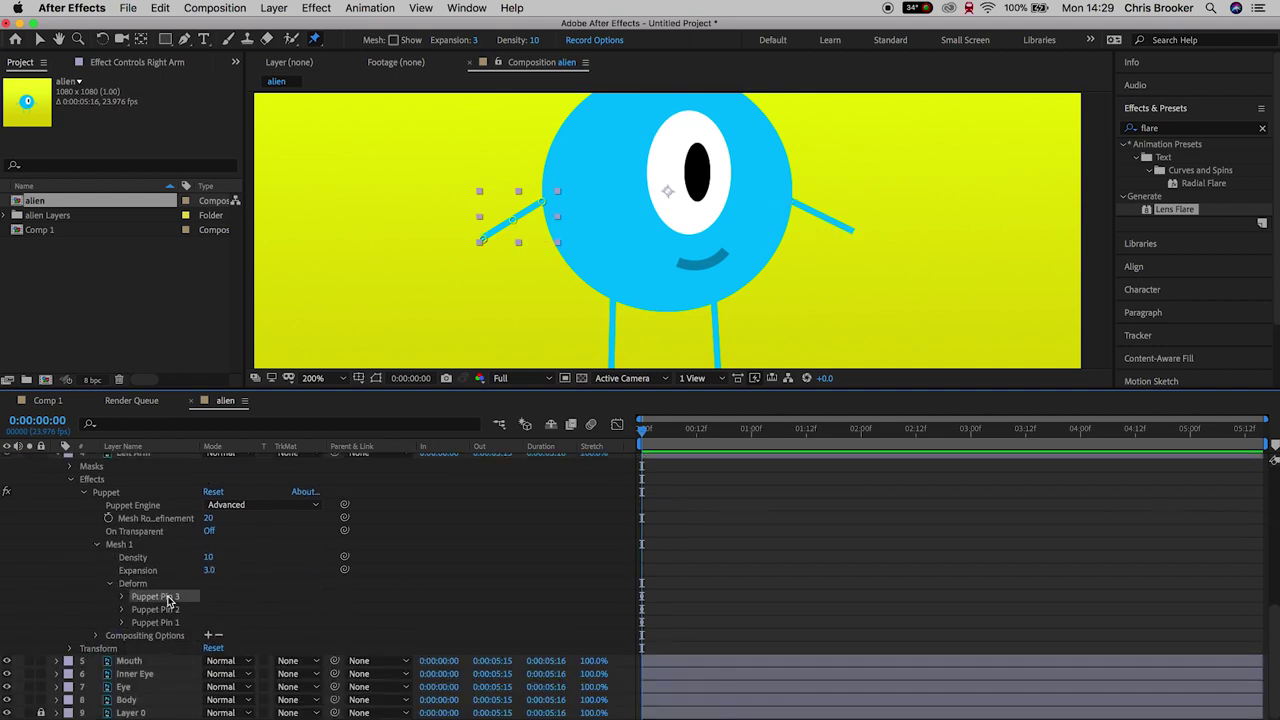
shift+click(170, 623)
click(123, 598)
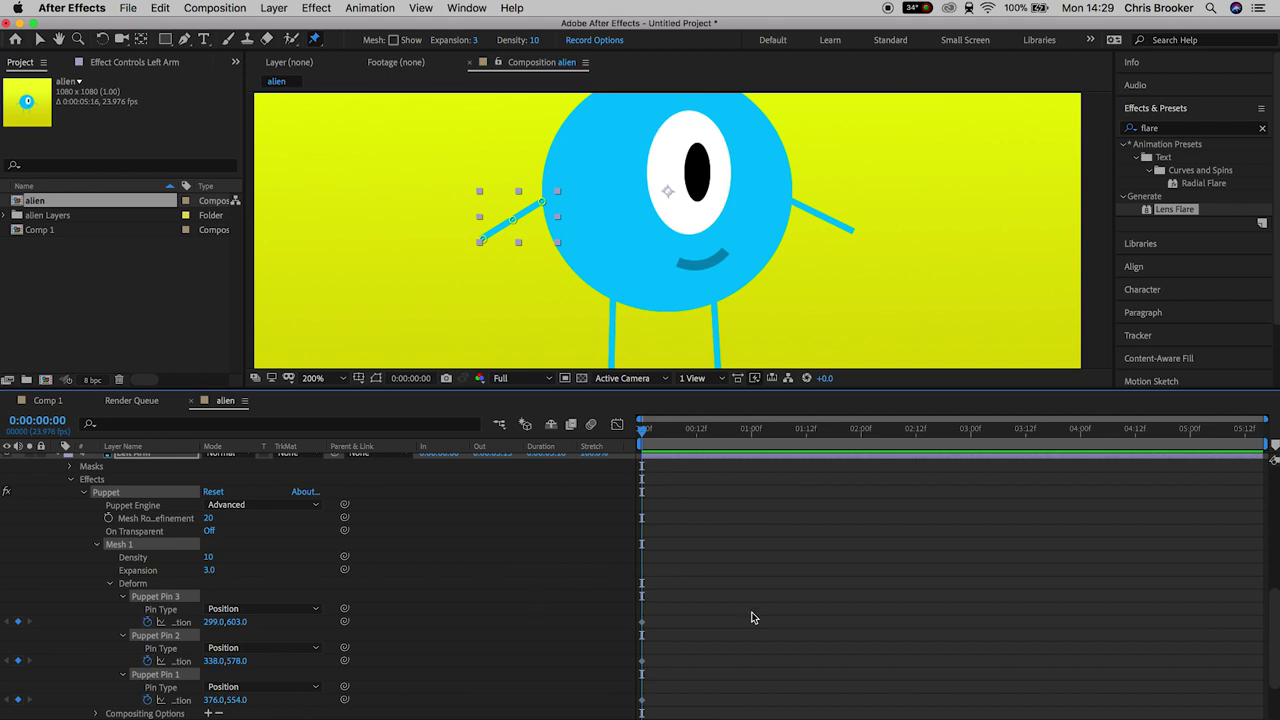
scroll(750, 608, down, 5)
Step: Move the time to 0:00:02:00, switch to the Selection tool, and select Left Arm
drag(694, 451, 864, 455)
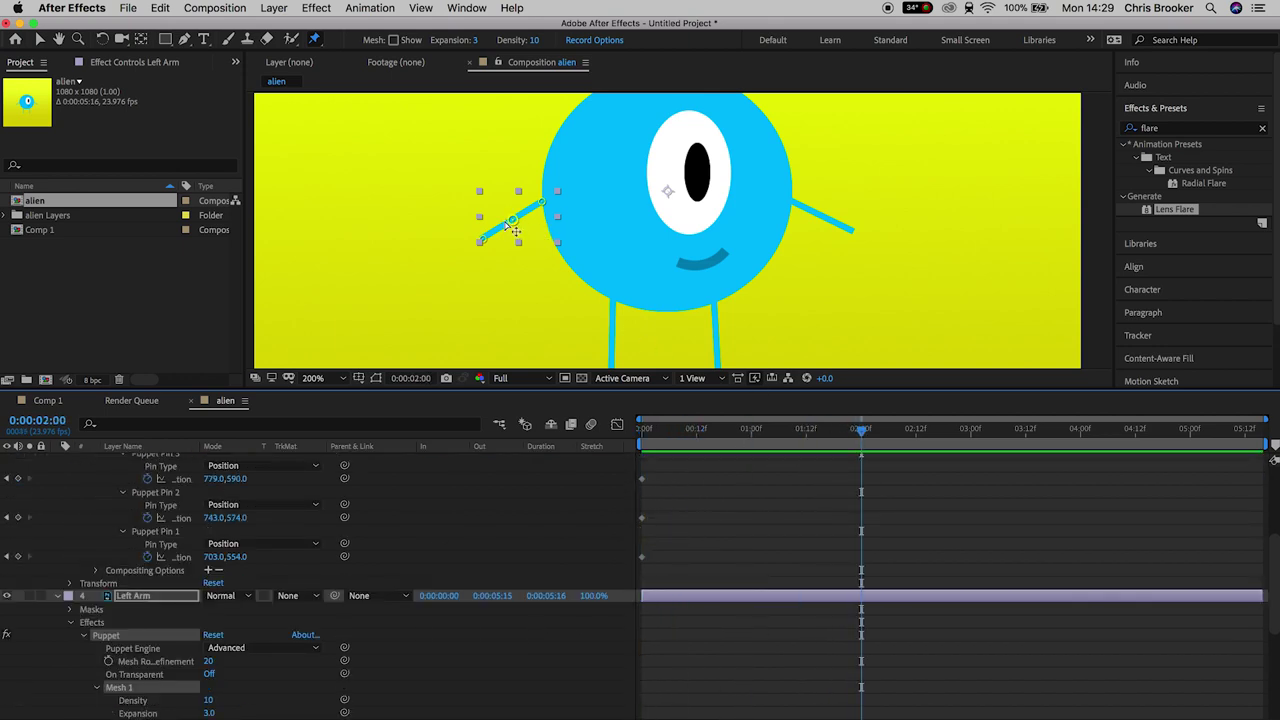
drag(512, 223, 512, 209)
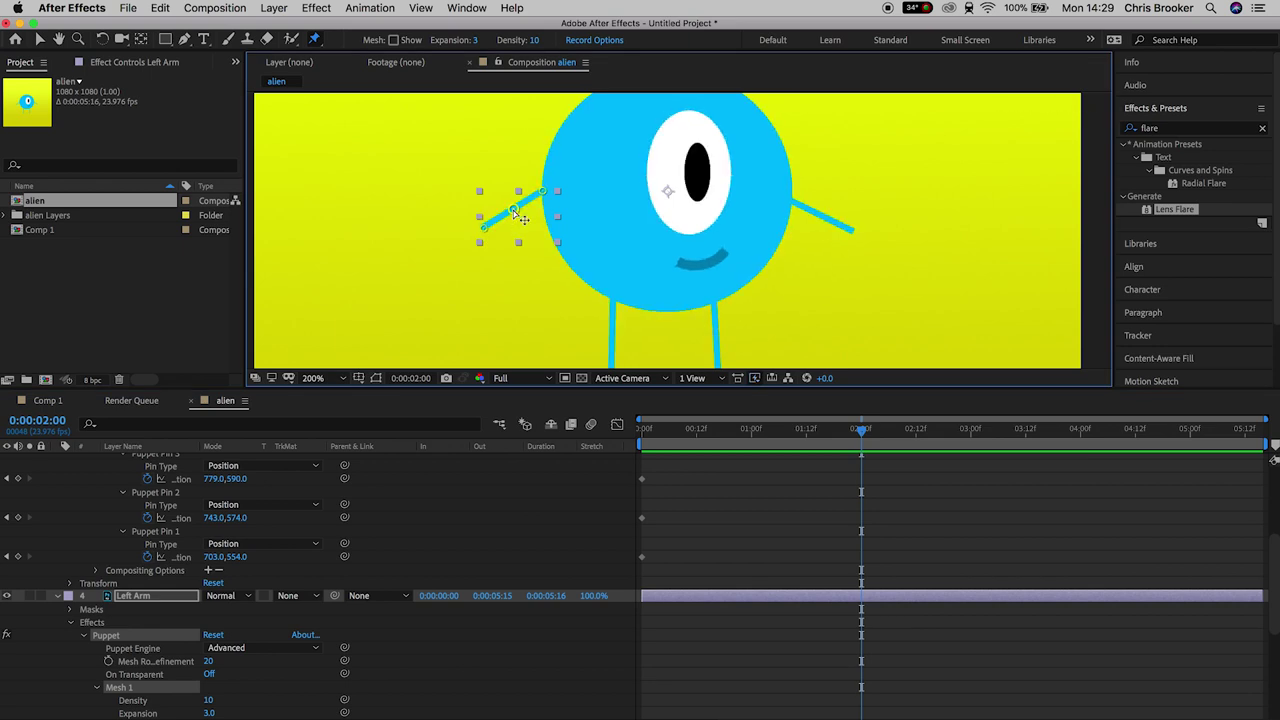
click(814, 502)
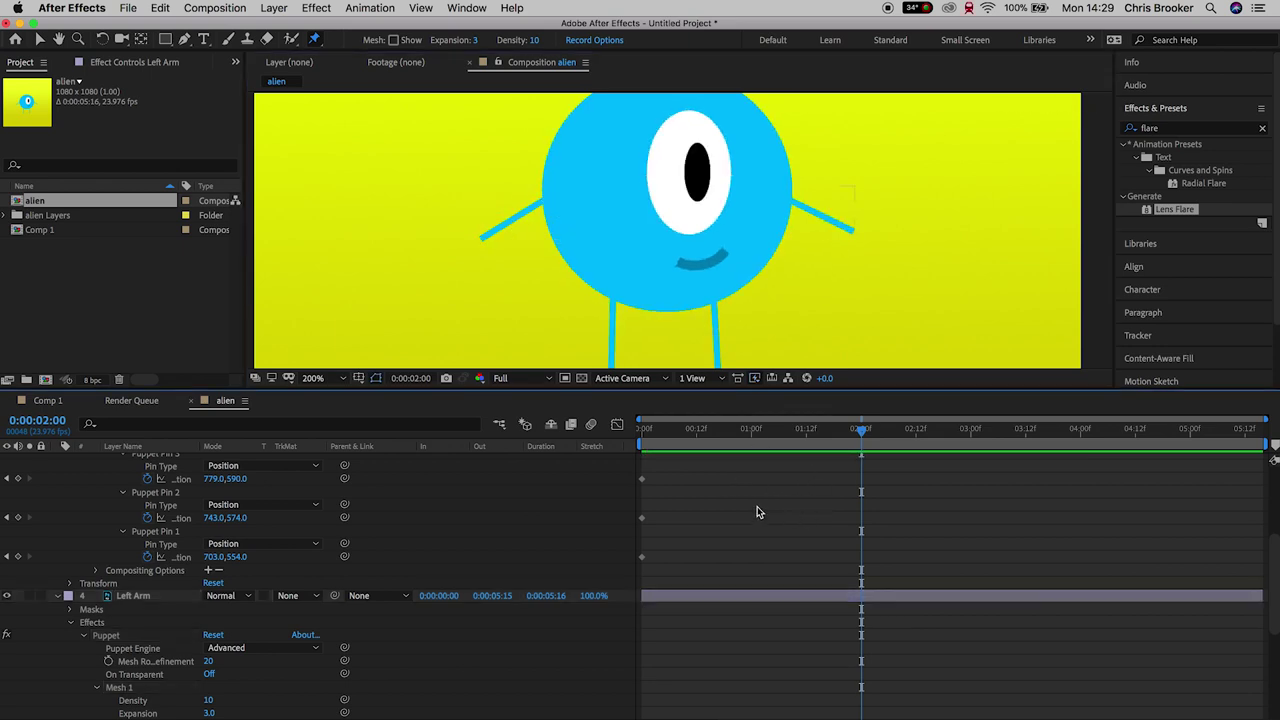
click(40, 39)
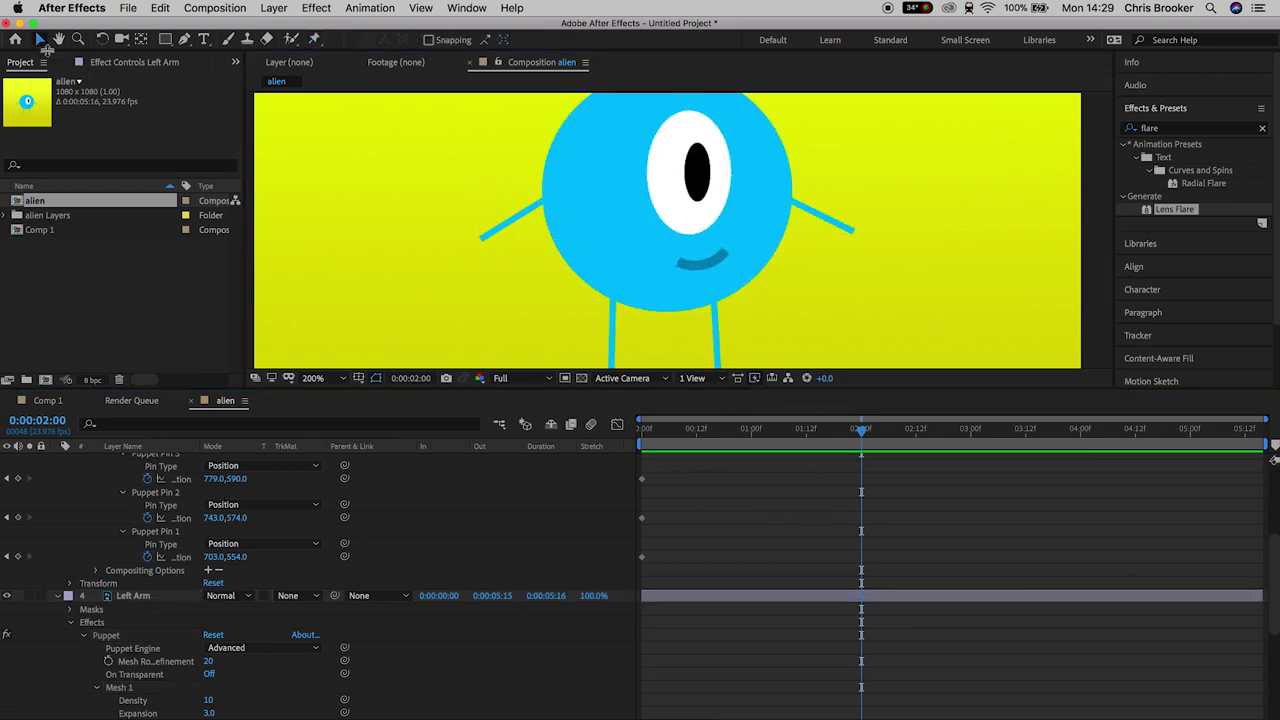
click(150, 597)
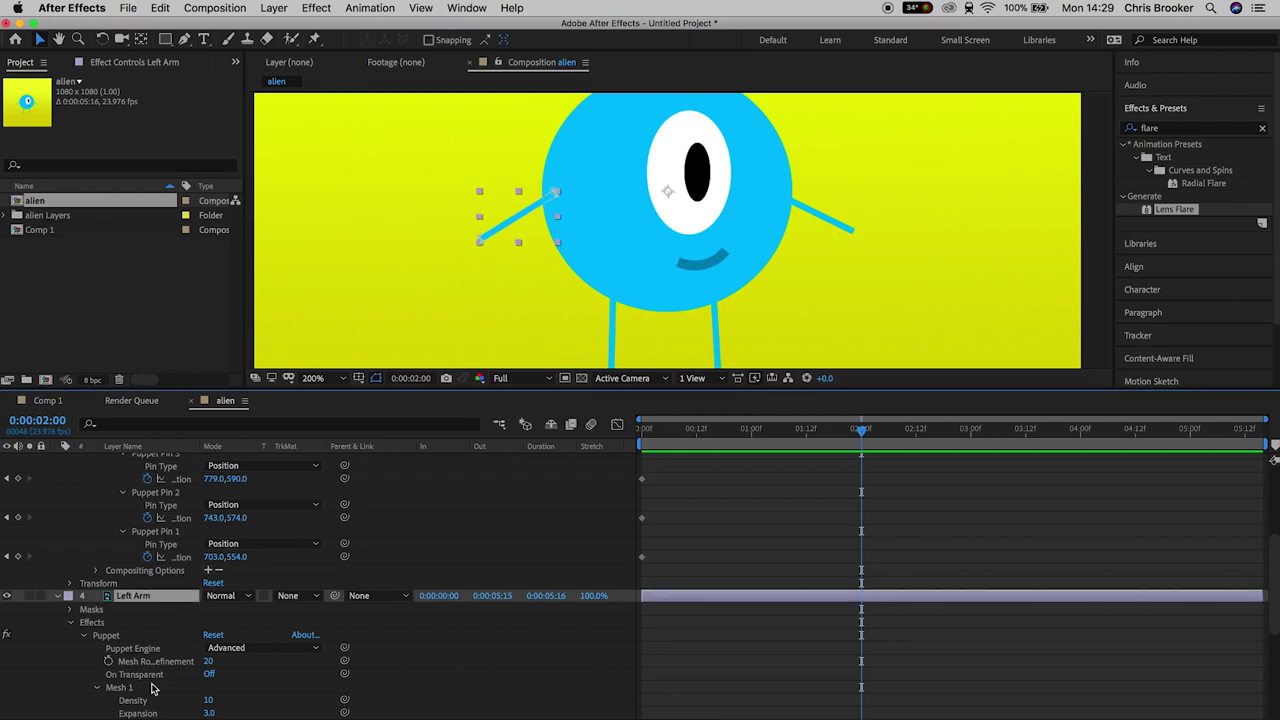
scroll(160, 700, down, 3)
scroll(722, 636, down, 5)
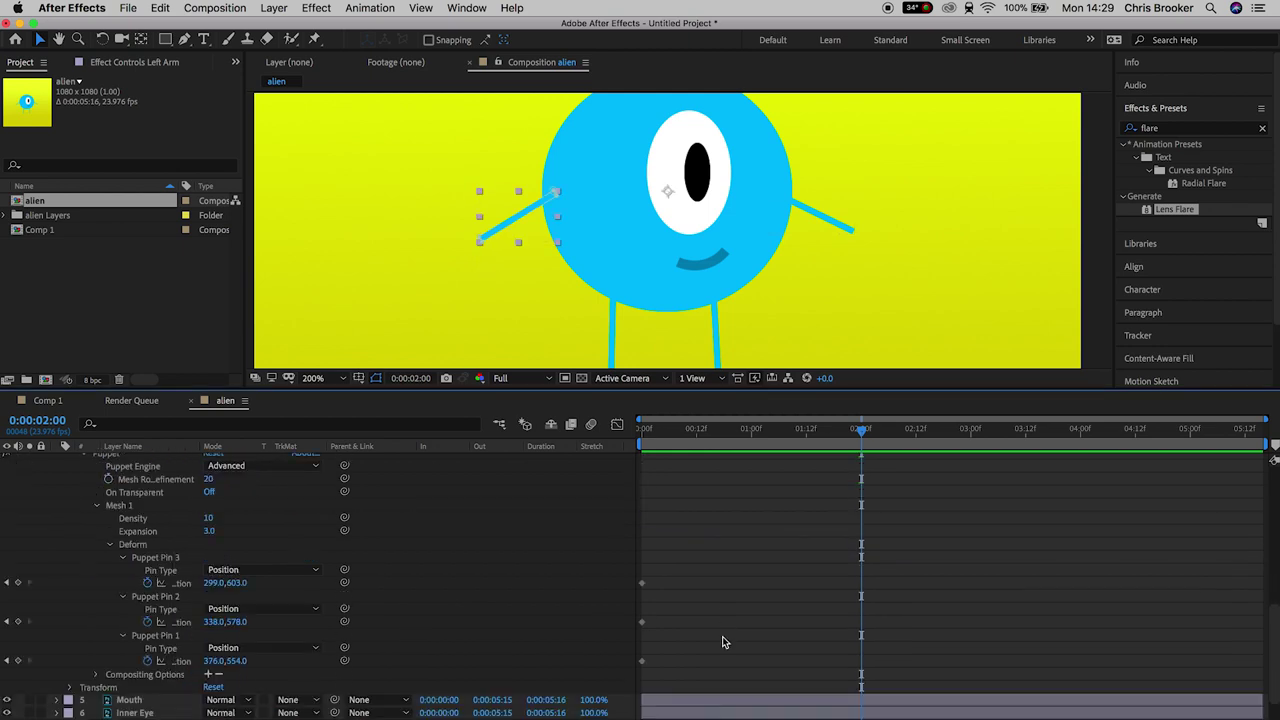
Step: Drag the left arm's Puppet Pin 2 upward to bend the arm at 2 seconds
click(642, 622)
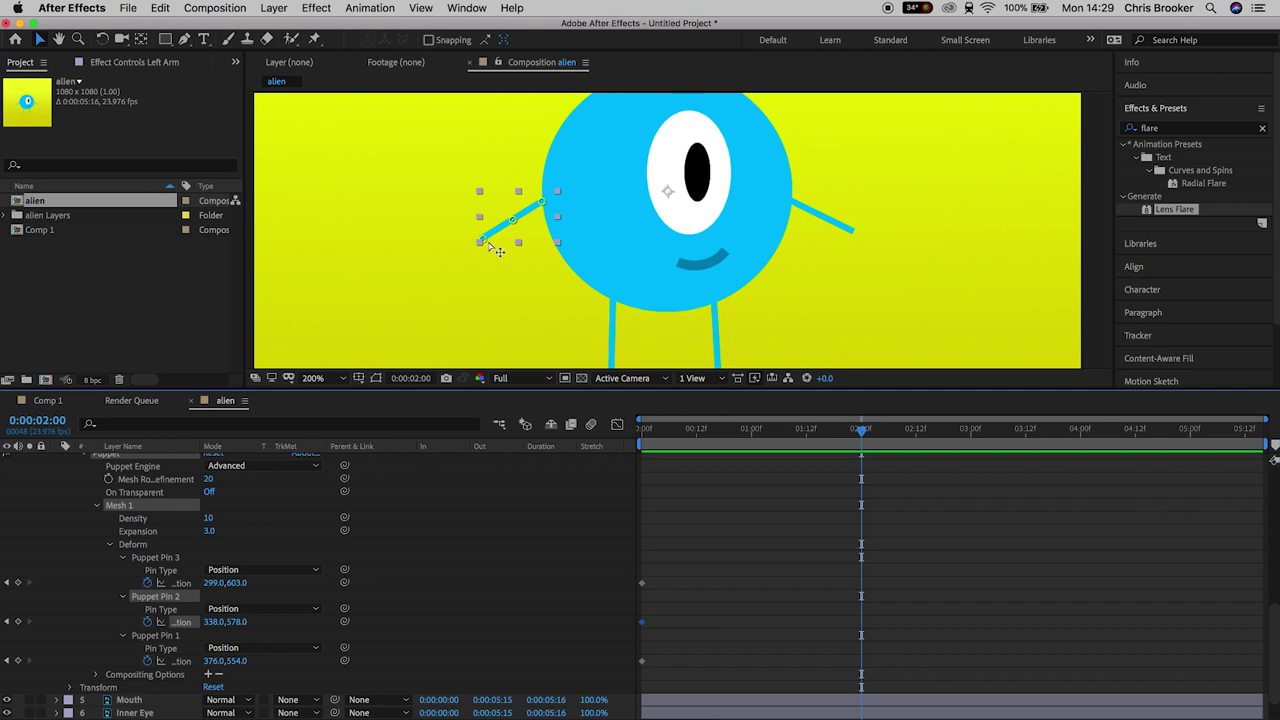
drag(513, 223, 488, 168)
drag(513, 211, 517, 211)
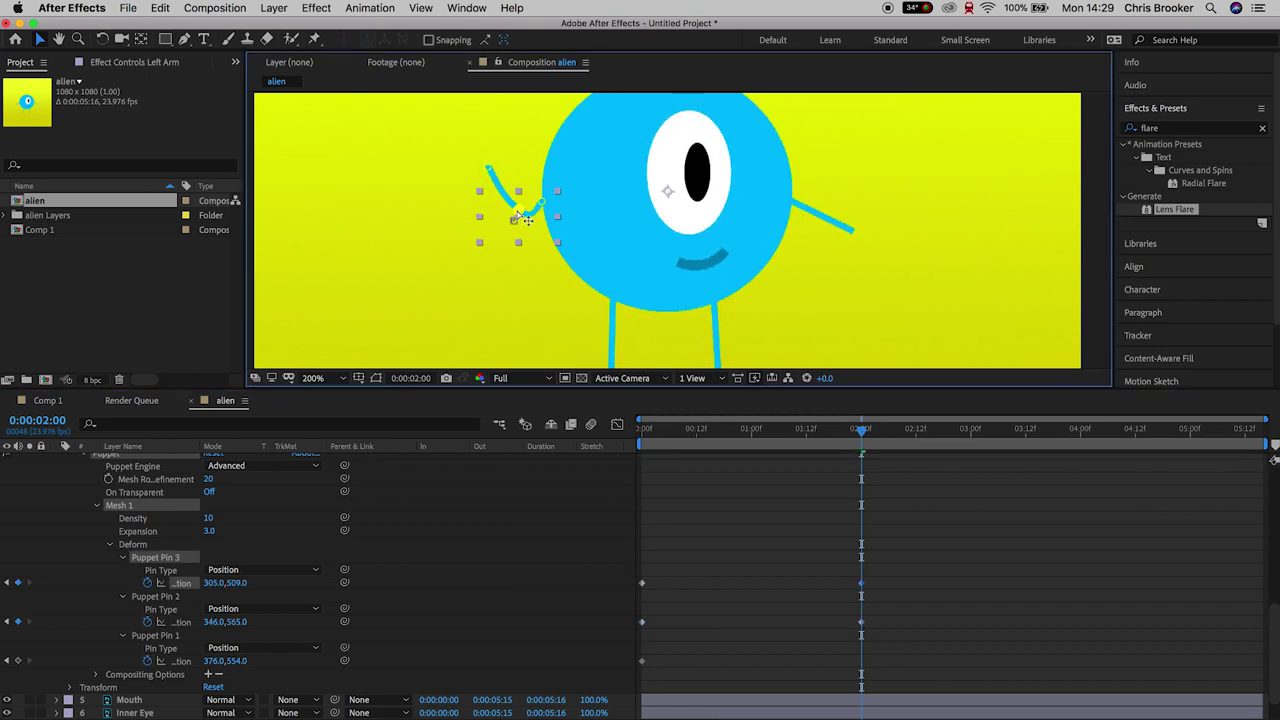
drag(489, 169, 496, 163)
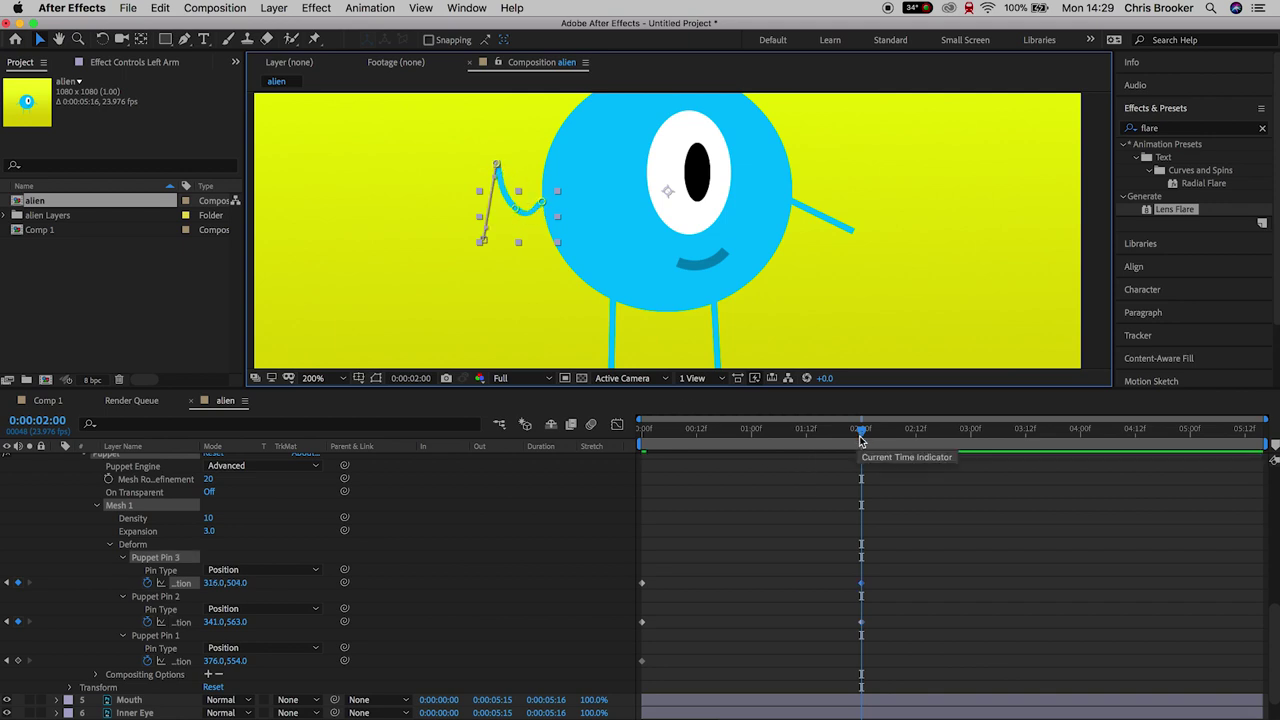
scroll(743, 577, up, 8)
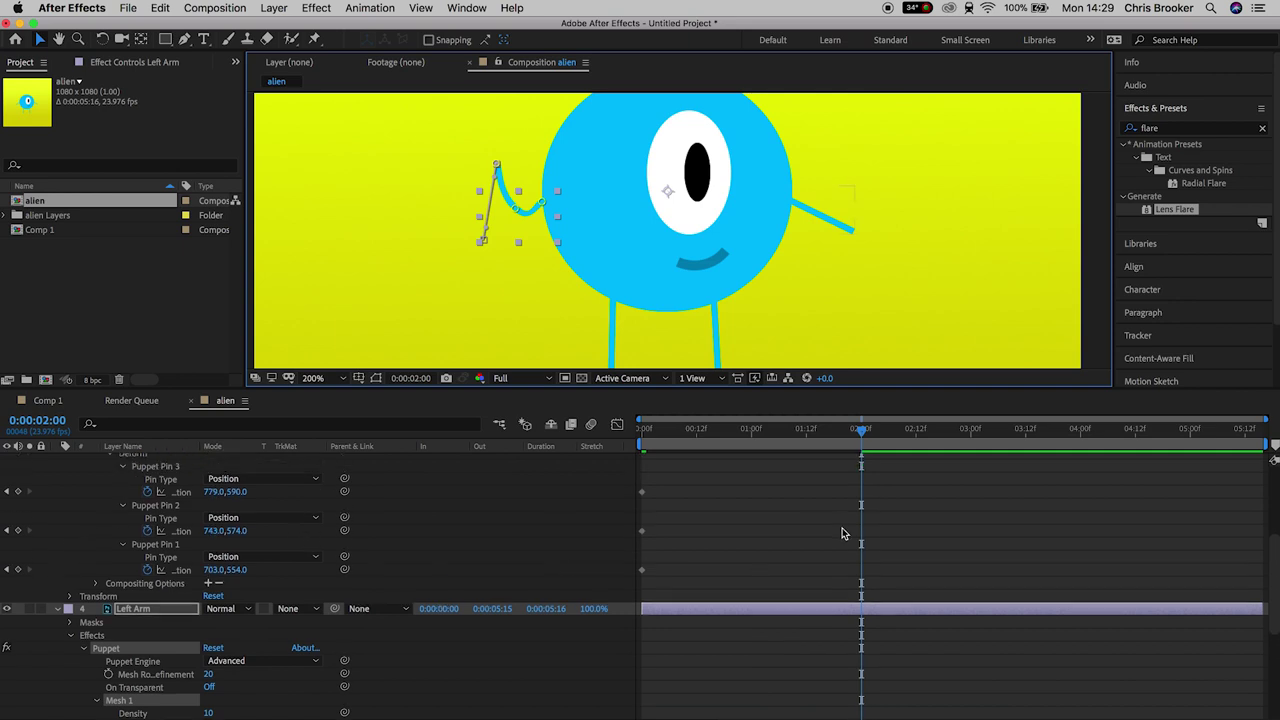
Step: Select the Left Arm's Puppet Pin 3 and drag it higher to finish raising the arm
click(178, 506)
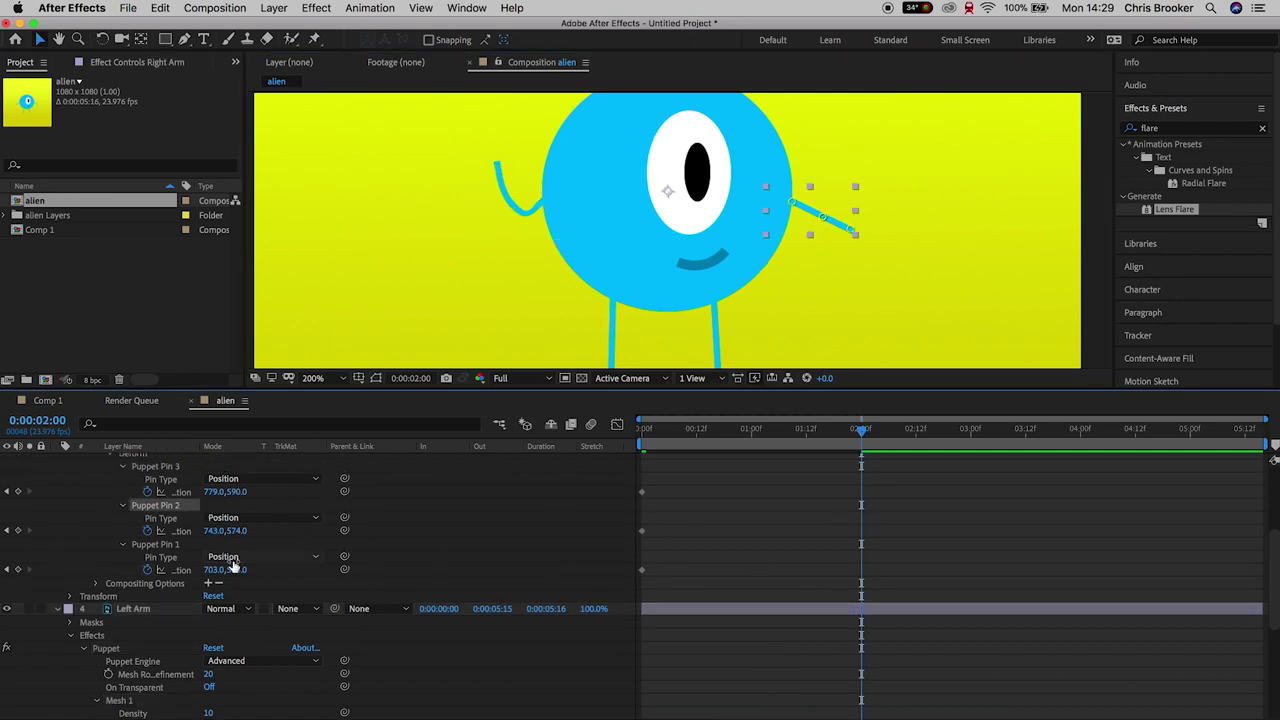
scroll(760, 632, down, 2)
scroll(771, 637, down, 3)
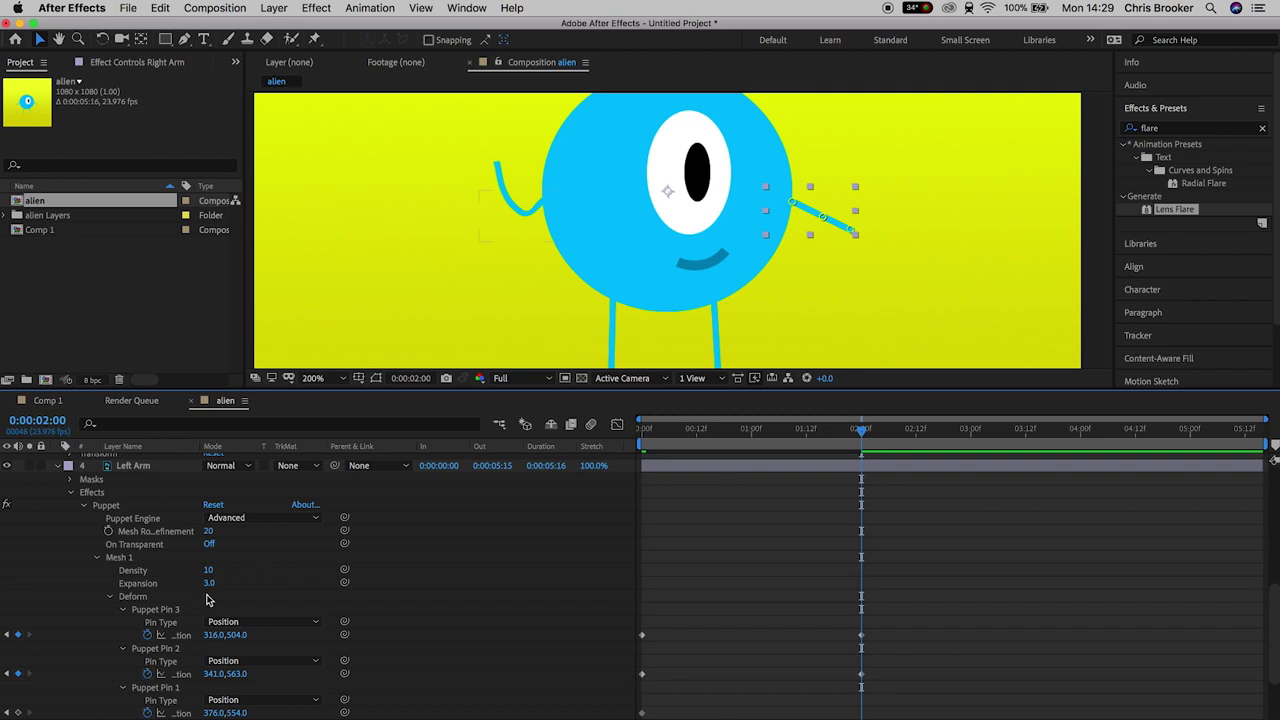
click(165, 610)
drag(522, 214, 505, 170)
drag(503, 126, 493, 122)
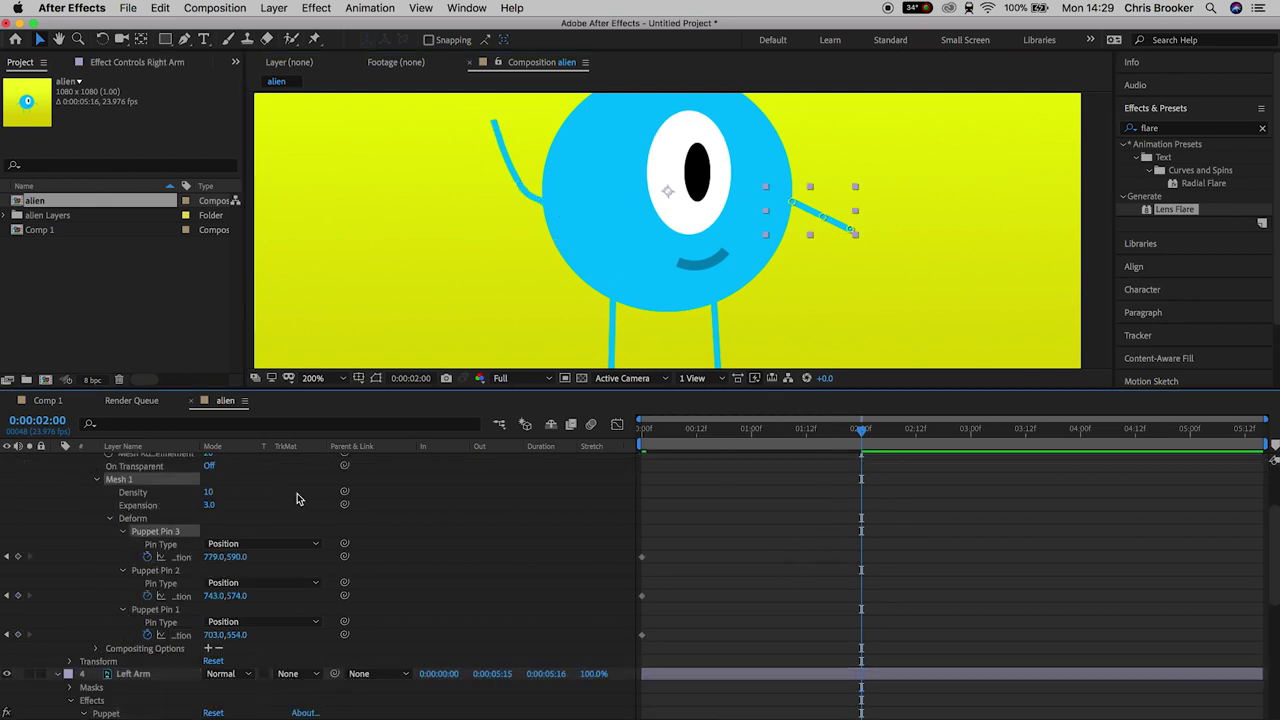
drag(850, 118, 855, 135)
Step: Preview the arm animation from the start
key(Home)
key(space)
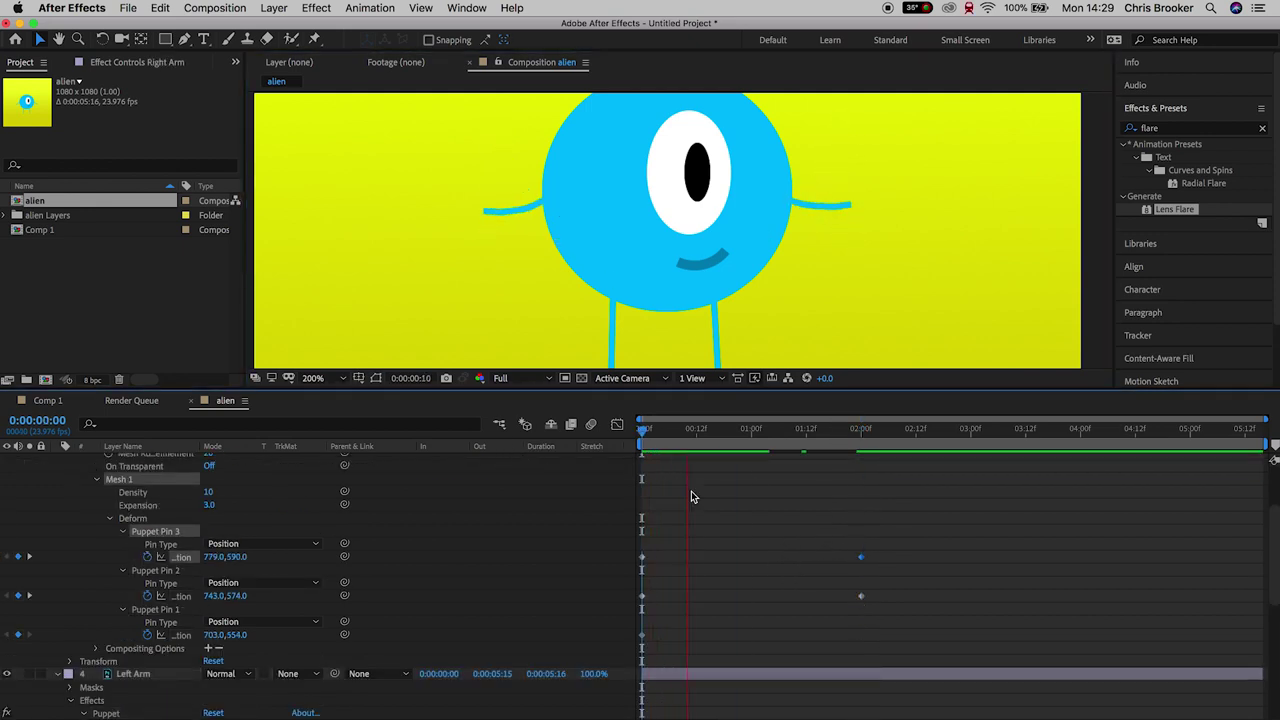
key(space)
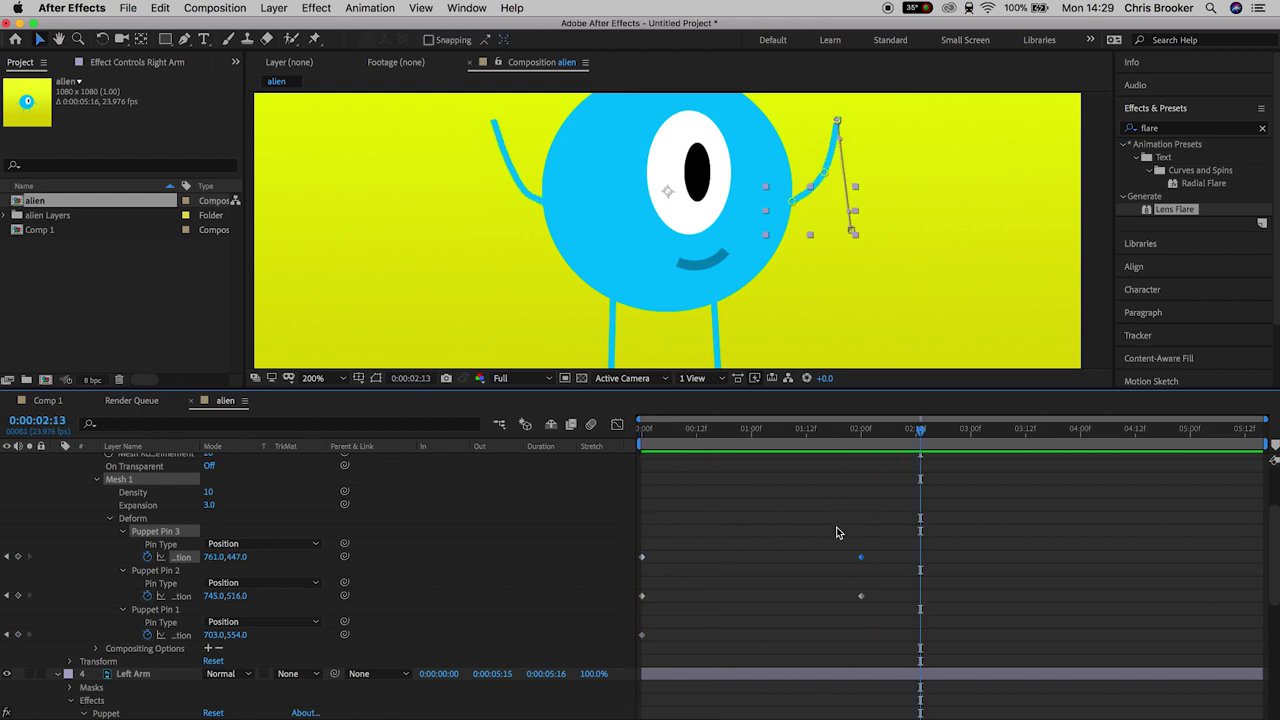
Step: Drag both arms' 2-second puppet pin keyframes back to frame 12
drag(836, 527, 882, 608)
drag(722, 433, 697, 430)
drag(860, 562, 709, 571)
scroll(727, 571, down, 3)
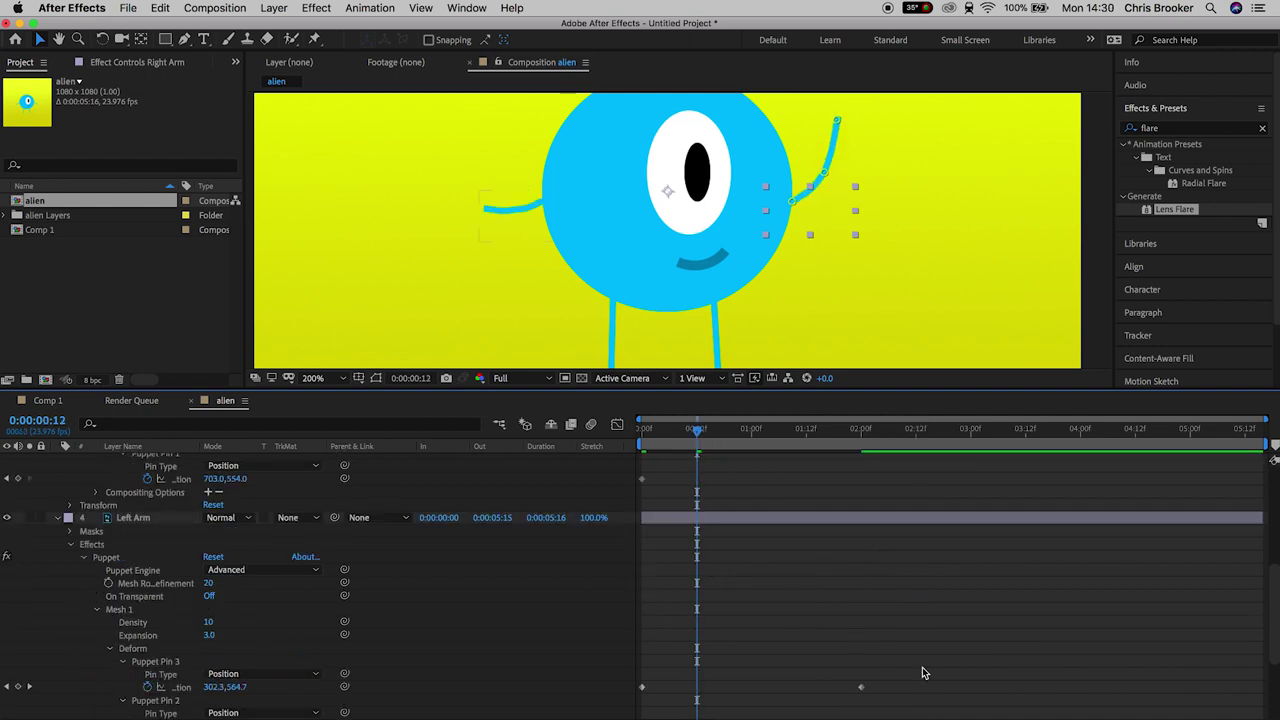
scroll(922, 672, down, 2)
drag(892, 600, 697, 680)
Step: Preview the quicker arm raise from the beginning
key(Home)
key(space)
key(space)
key(space)
key(space)
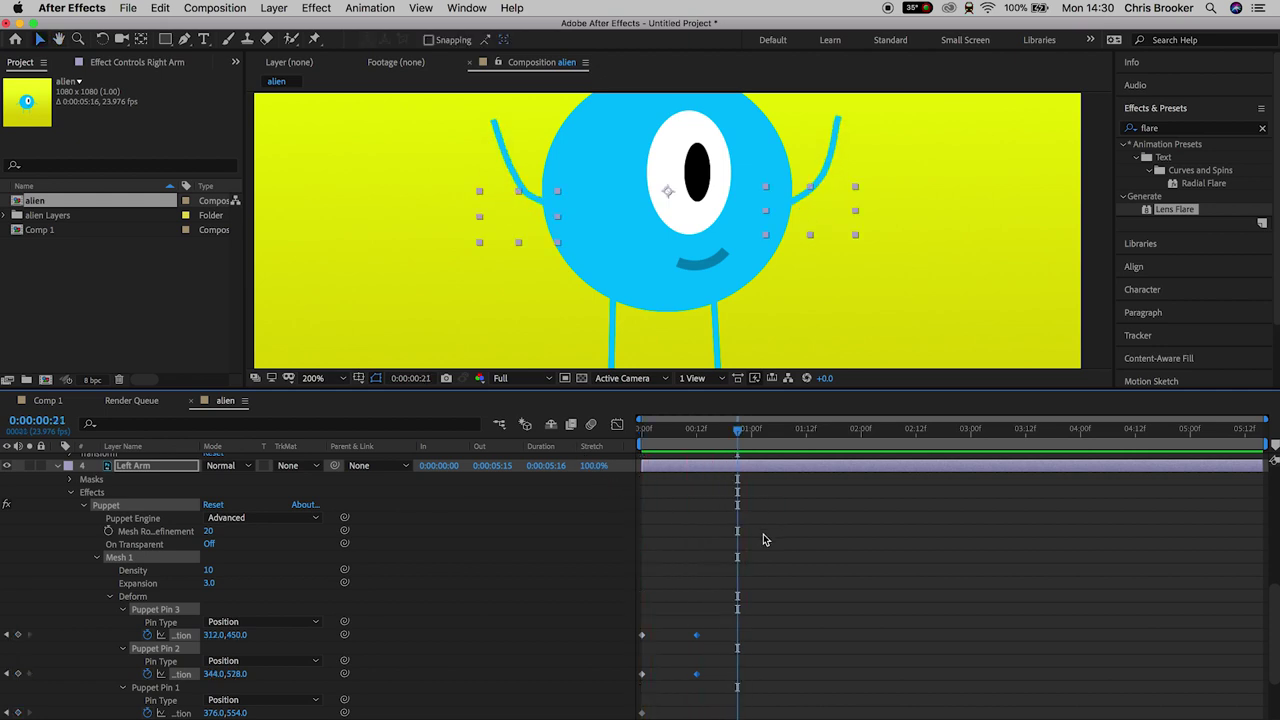
scroll(762, 535, up, 5)
Step: Key the right hand pin swinging outward at frame 23 and back inward at 1:05
click(697, 491)
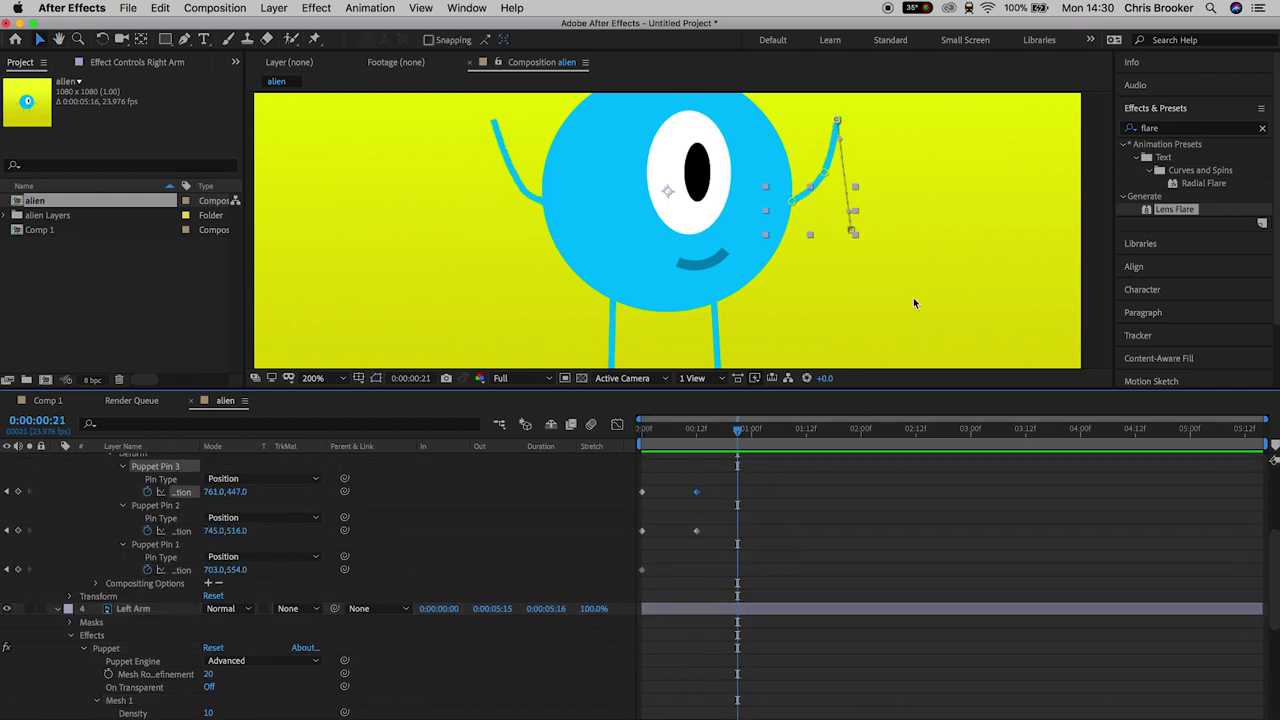
click(745, 433)
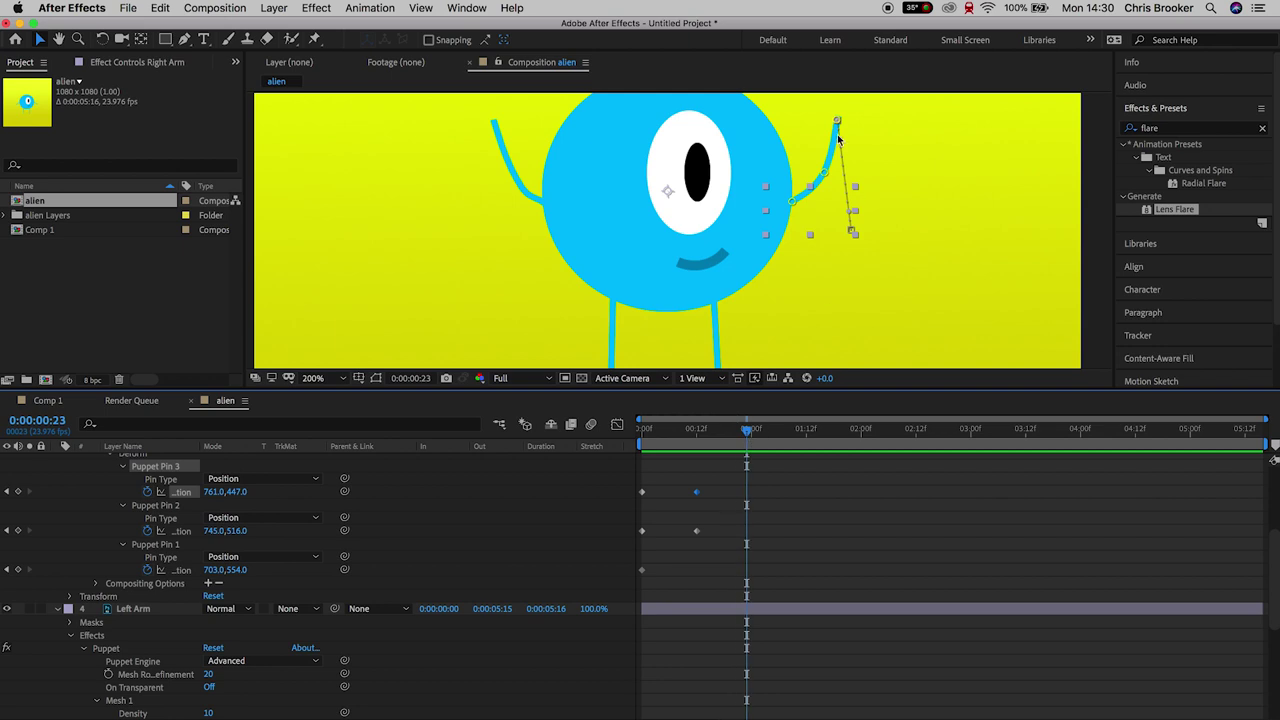
drag(846, 130, 863, 132)
click(792, 430)
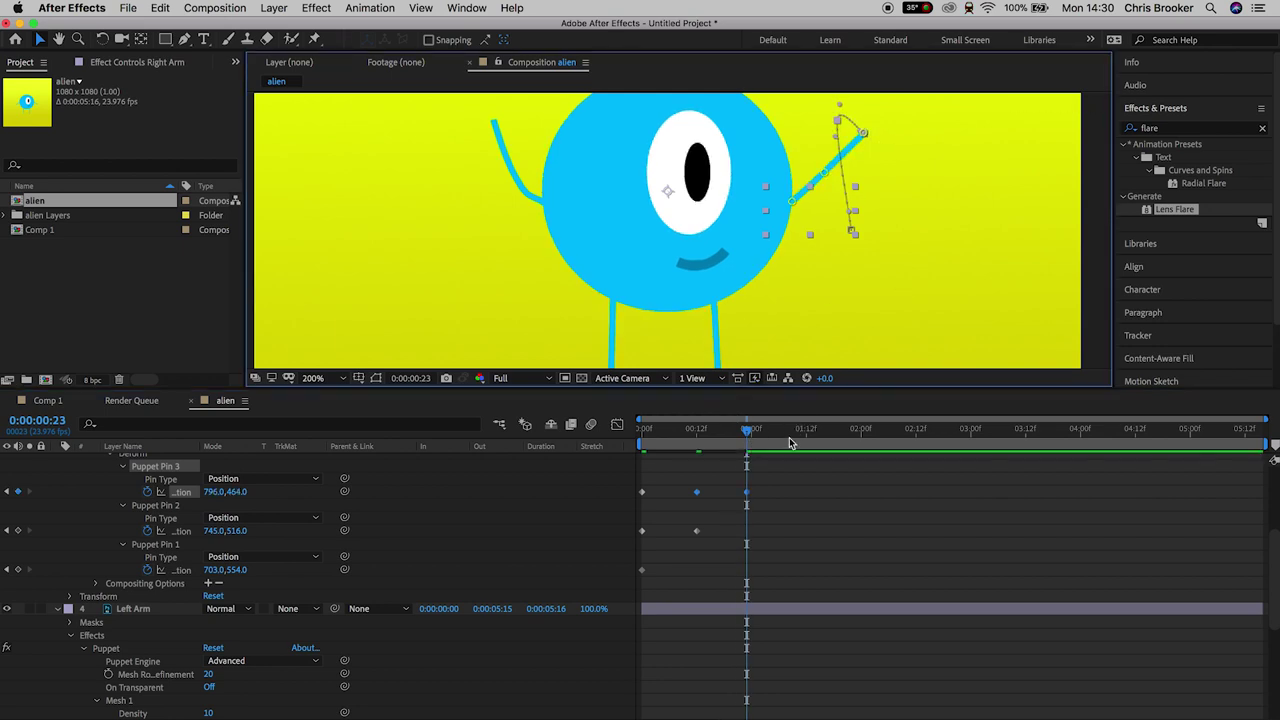
click(775, 430)
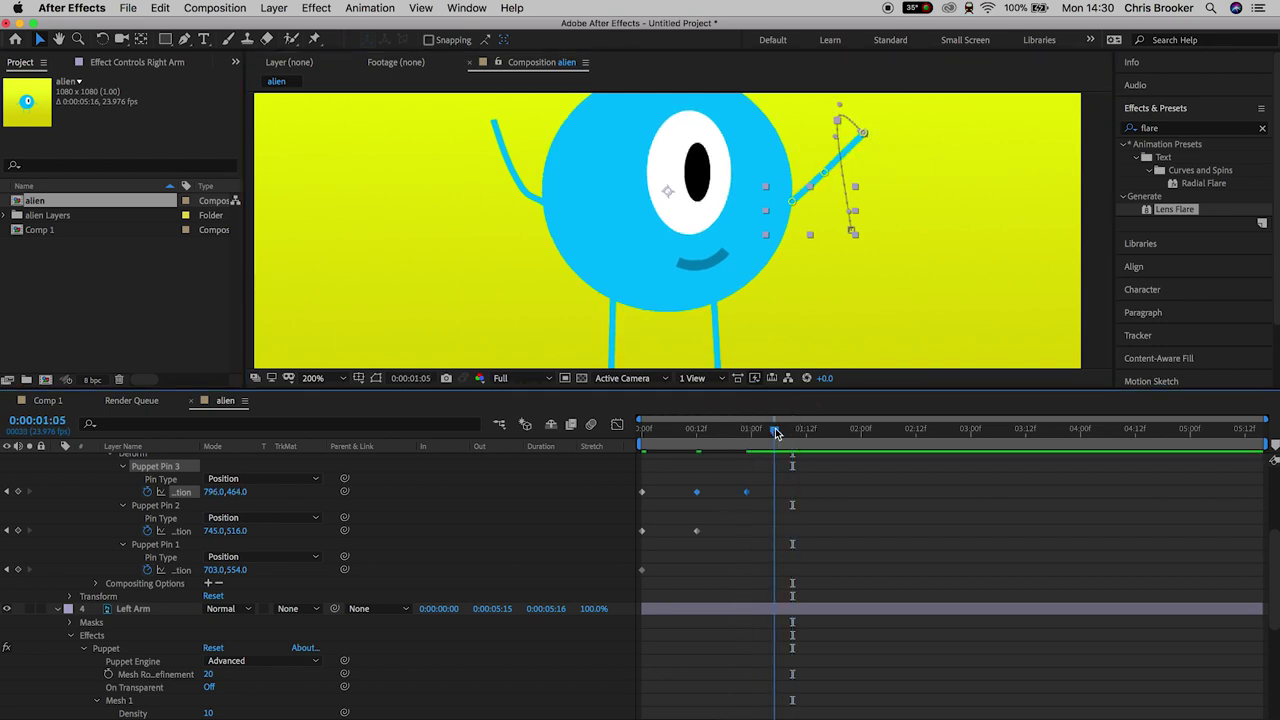
drag(863, 132, 825, 124)
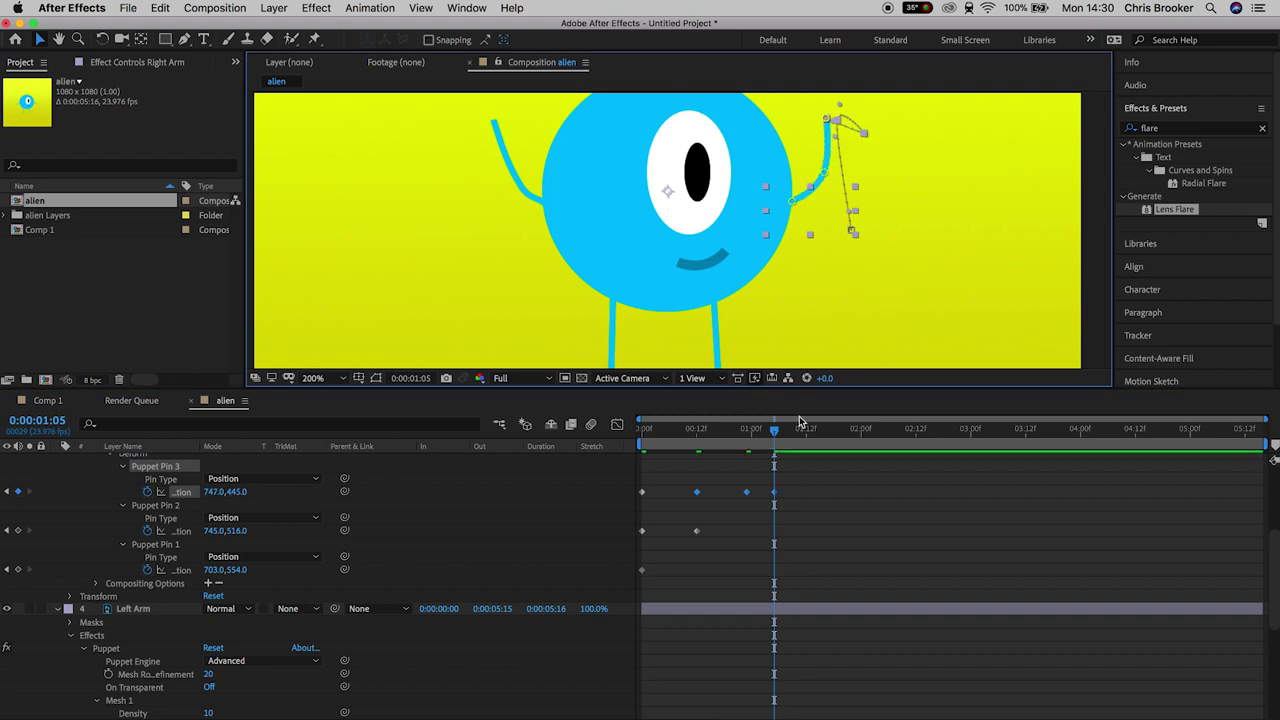
Step: Add further right hand pin swings at 1:12, 1:19 and about 2:01, then rewind to frame 23
click(806, 430)
mouse_move(792, 438)
mouse_down()
mouse_move(735, 436)
mouse_move(802, 440)
mouse_up()
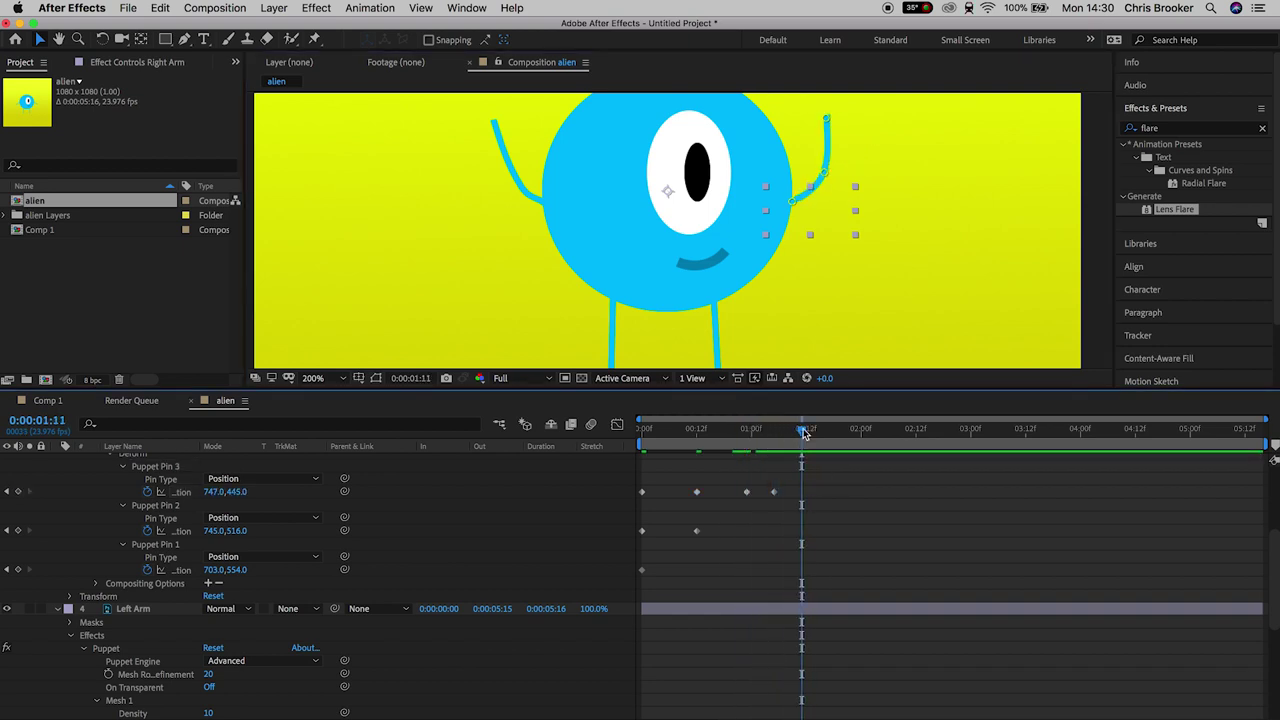
drag(828, 120, 860, 122)
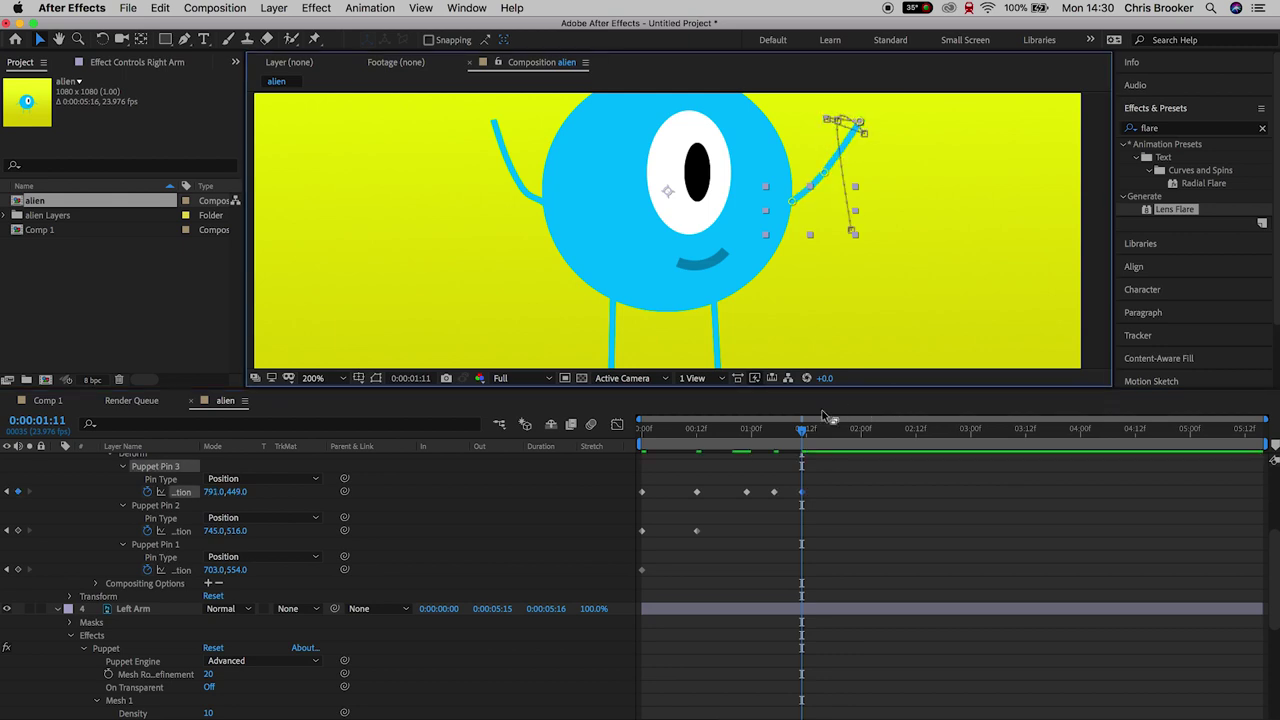
drag(817, 440, 838, 436)
drag(860, 128, 823, 111)
drag(838, 438, 871, 440)
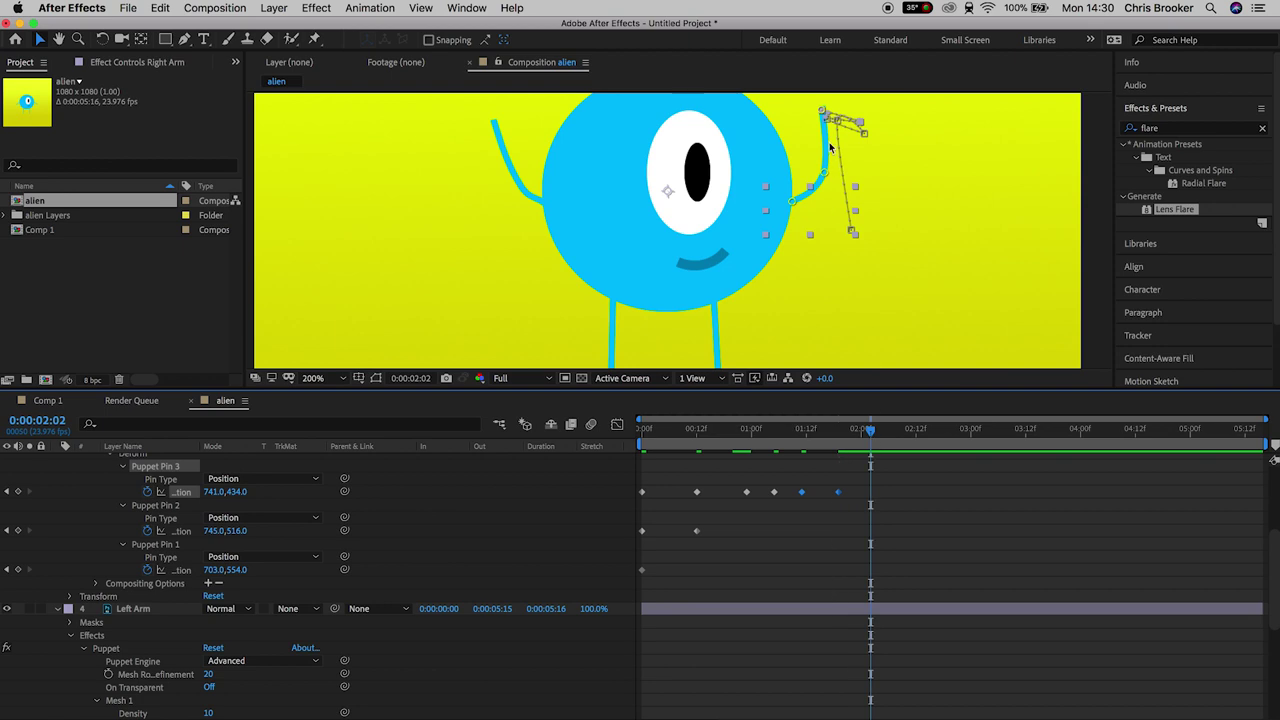
drag(822, 112, 864, 120)
drag(842, 444, 749, 453)
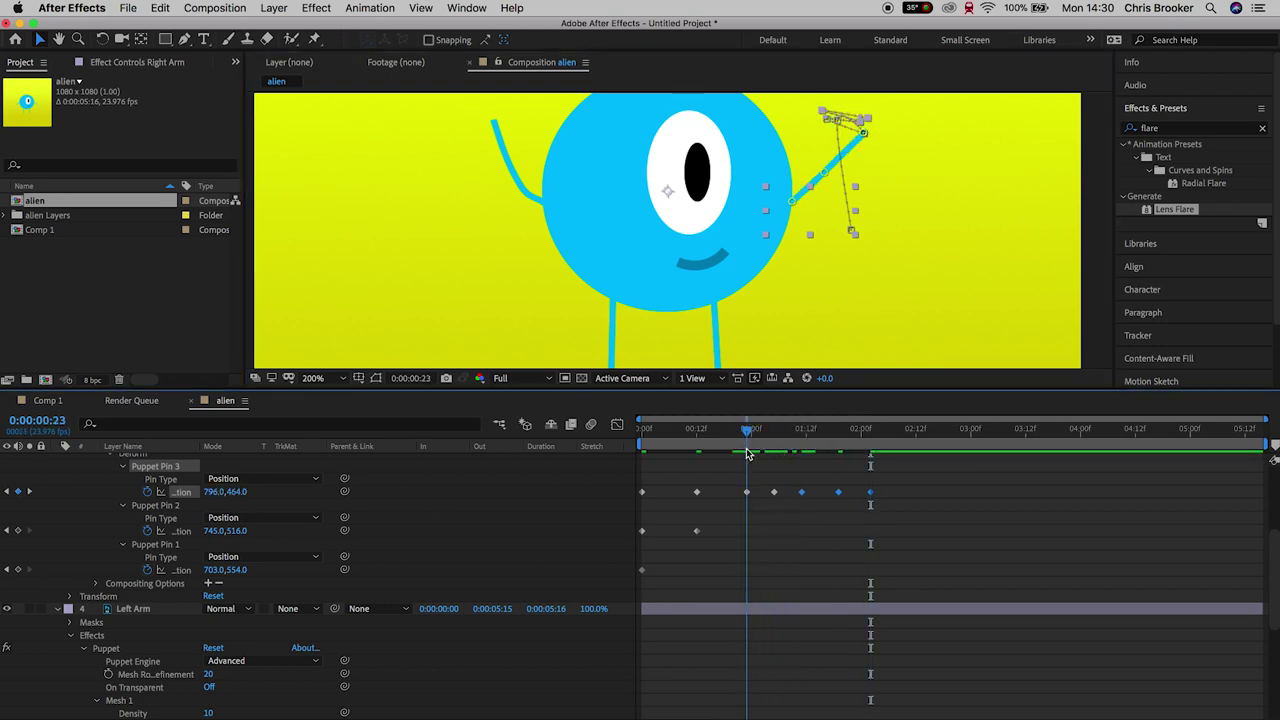
scroll(796, 539, down, 4)
scroll(790, 623, up, 1)
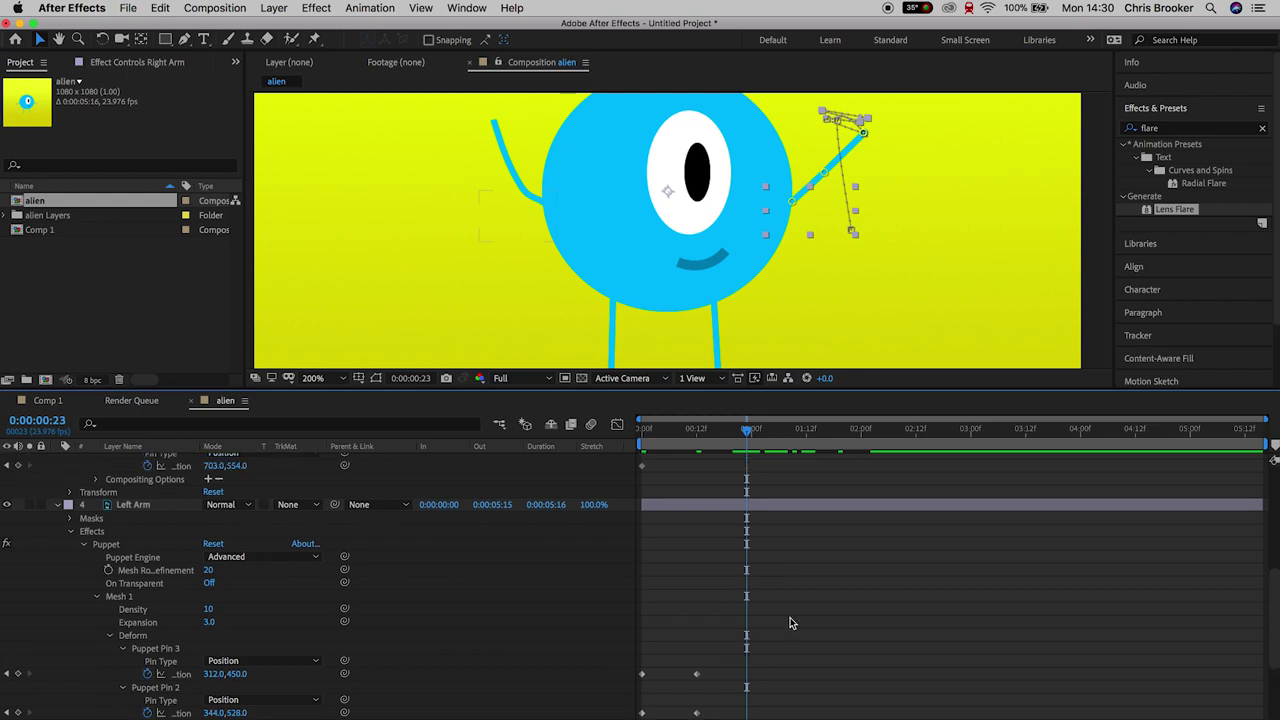
Step: Keyframe Left Arm Puppet Pin 3 bent left, then curled up-right, up to about 1:05
click(695, 679)
scroll(758, 653, up, 5)
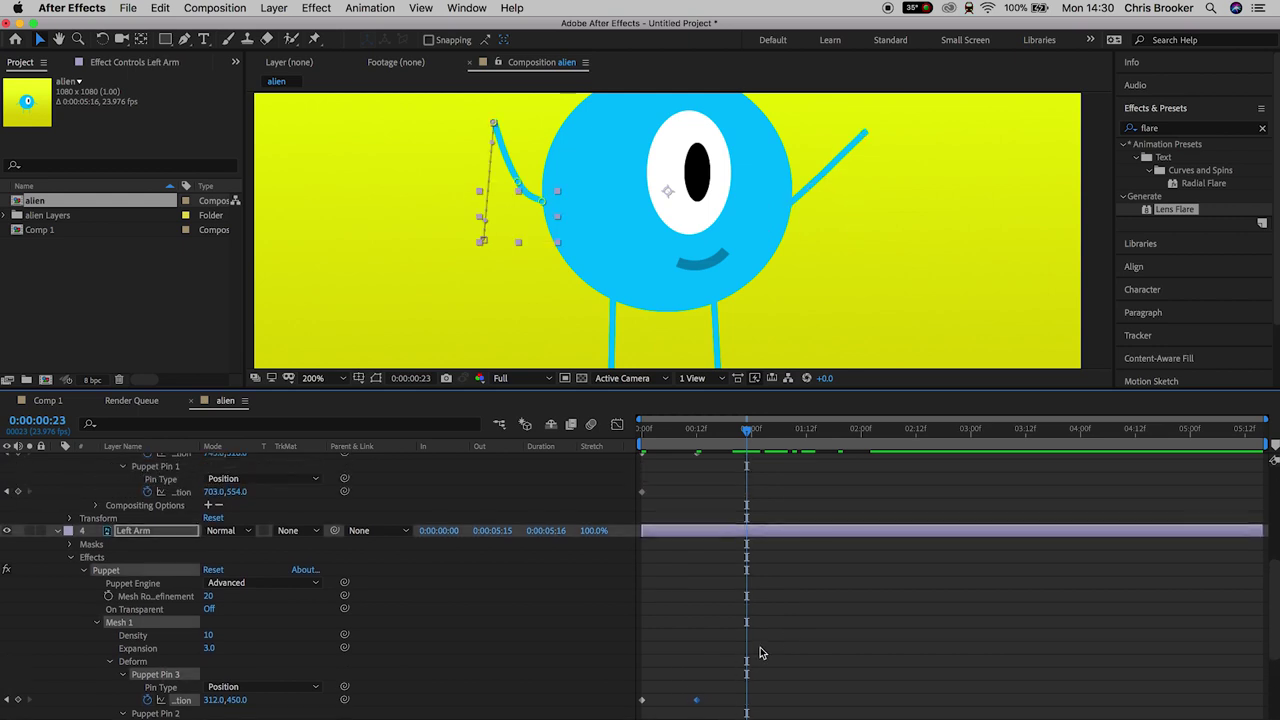
drag(493, 123, 463, 132)
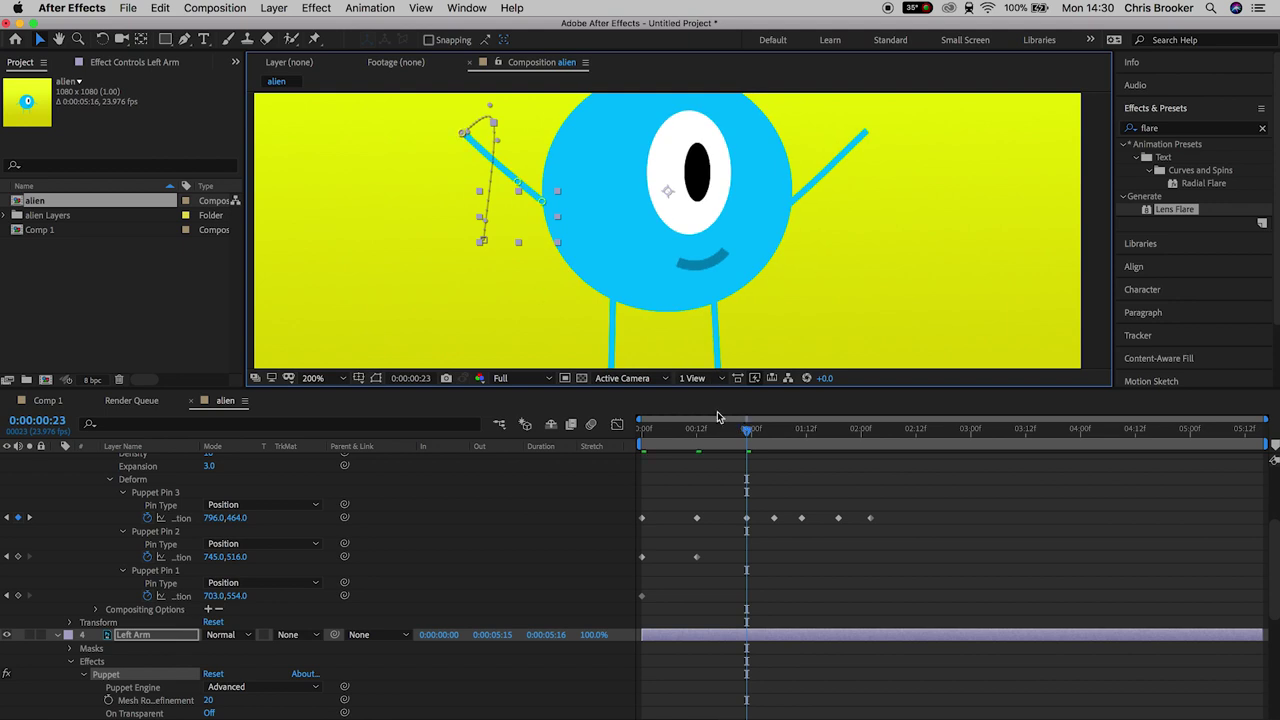
mouse_move(745, 435)
mouse_down()
mouse_move(762, 432)
mouse_move(745, 435)
mouse_up()
drag(464, 132, 520, 112)
drag(752, 433, 774, 433)
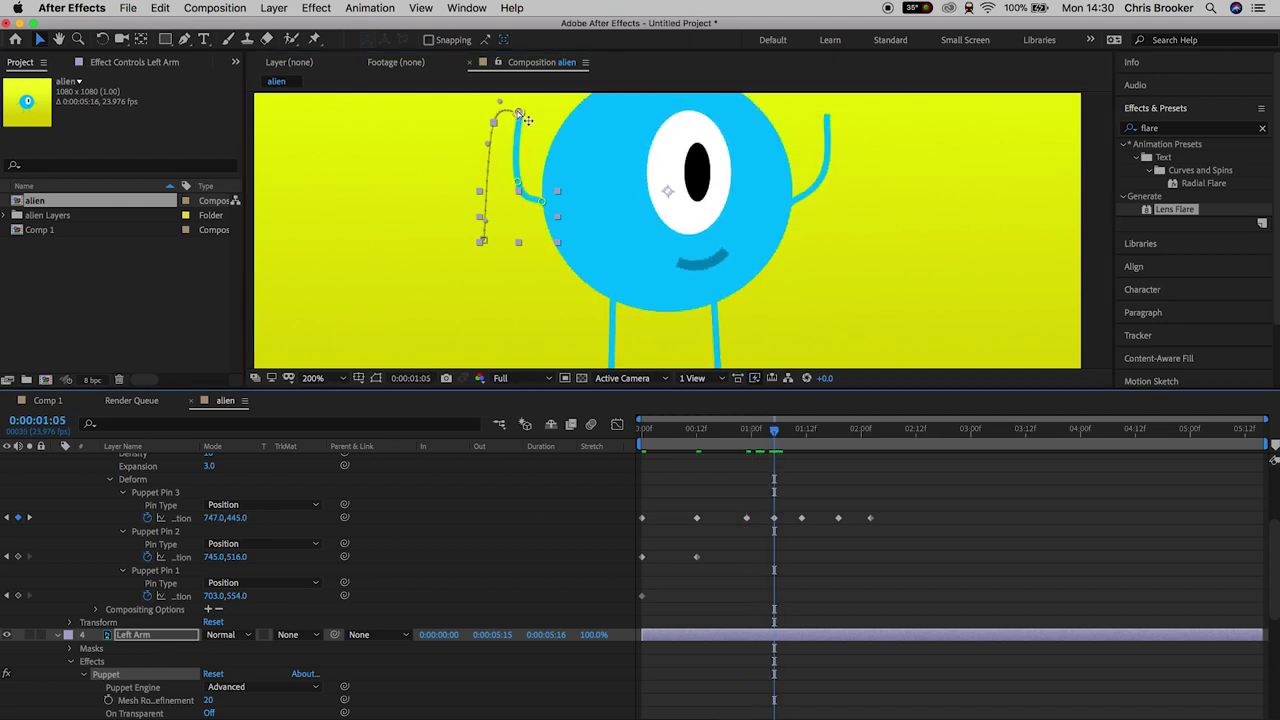
drag(522, 116, 472, 126)
Step: Add more Pin 3 poses around 1:20, alternating straight up-left and curled right, then return to start
drag(795, 433, 801, 433)
drag(470, 125, 524, 126)
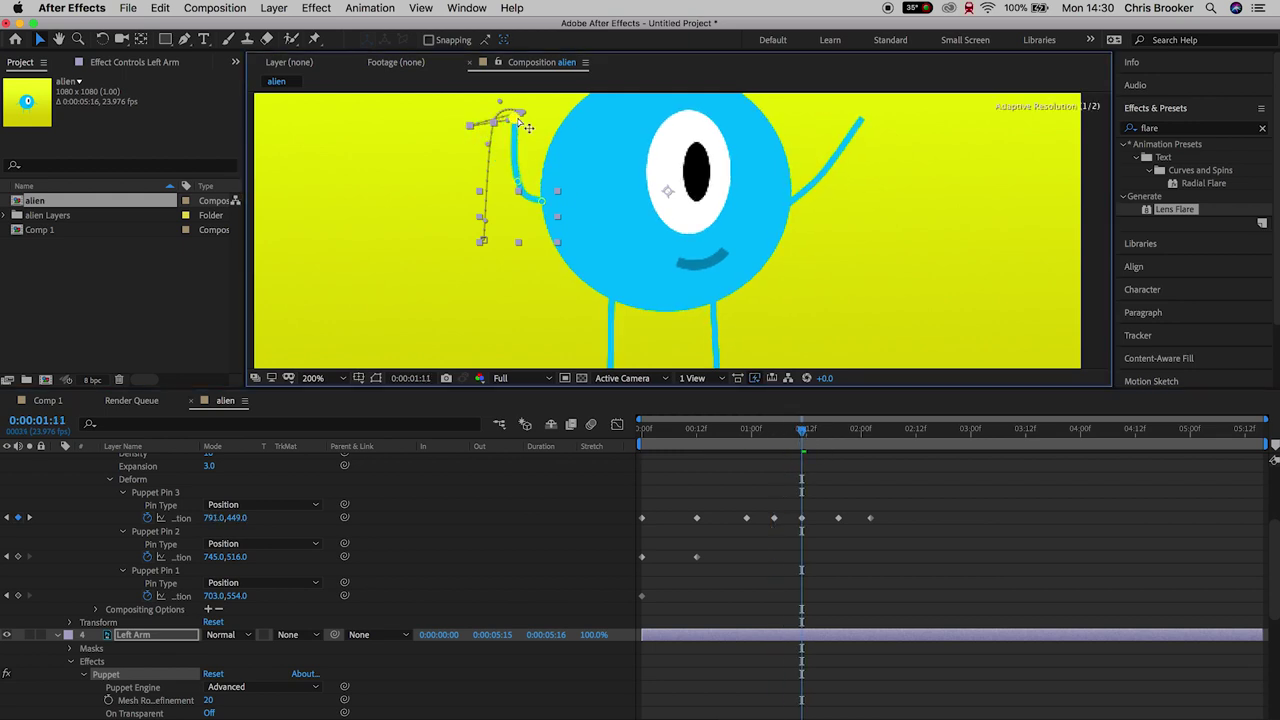
drag(840, 433, 838, 437)
drag(515, 118, 467, 130)
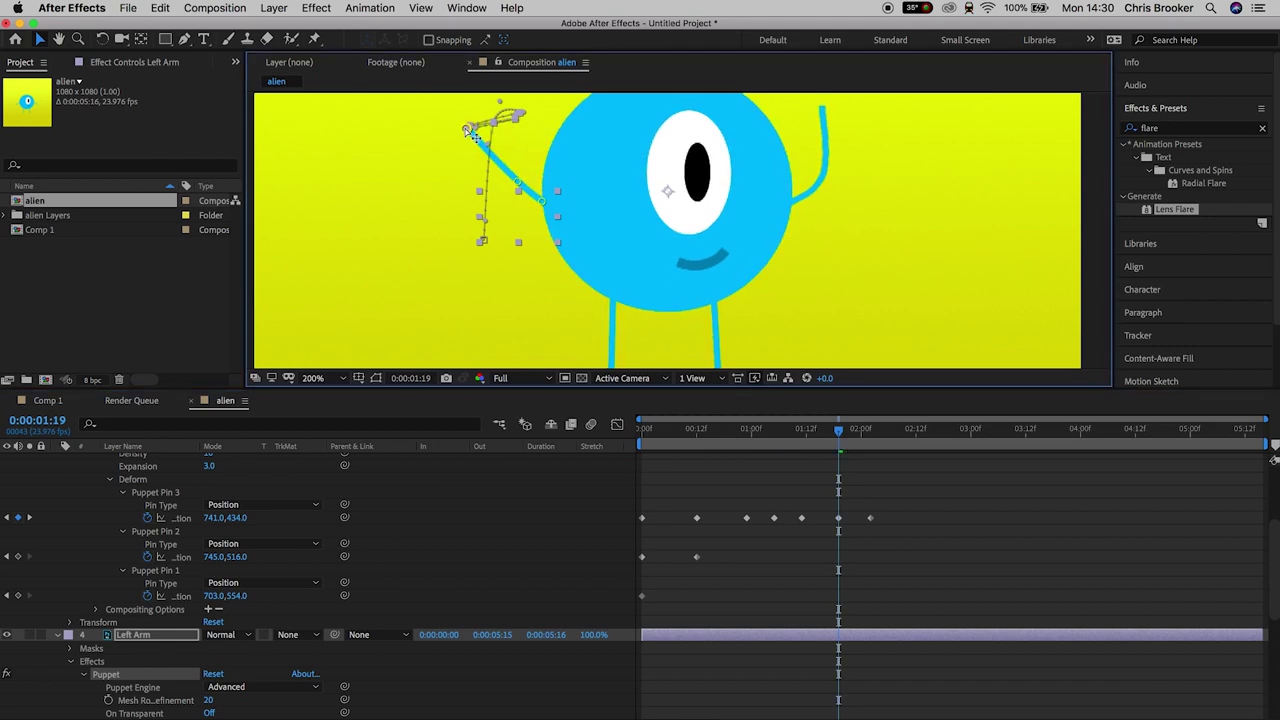
click(868, 433)
drag(468, 130, 520, 122)
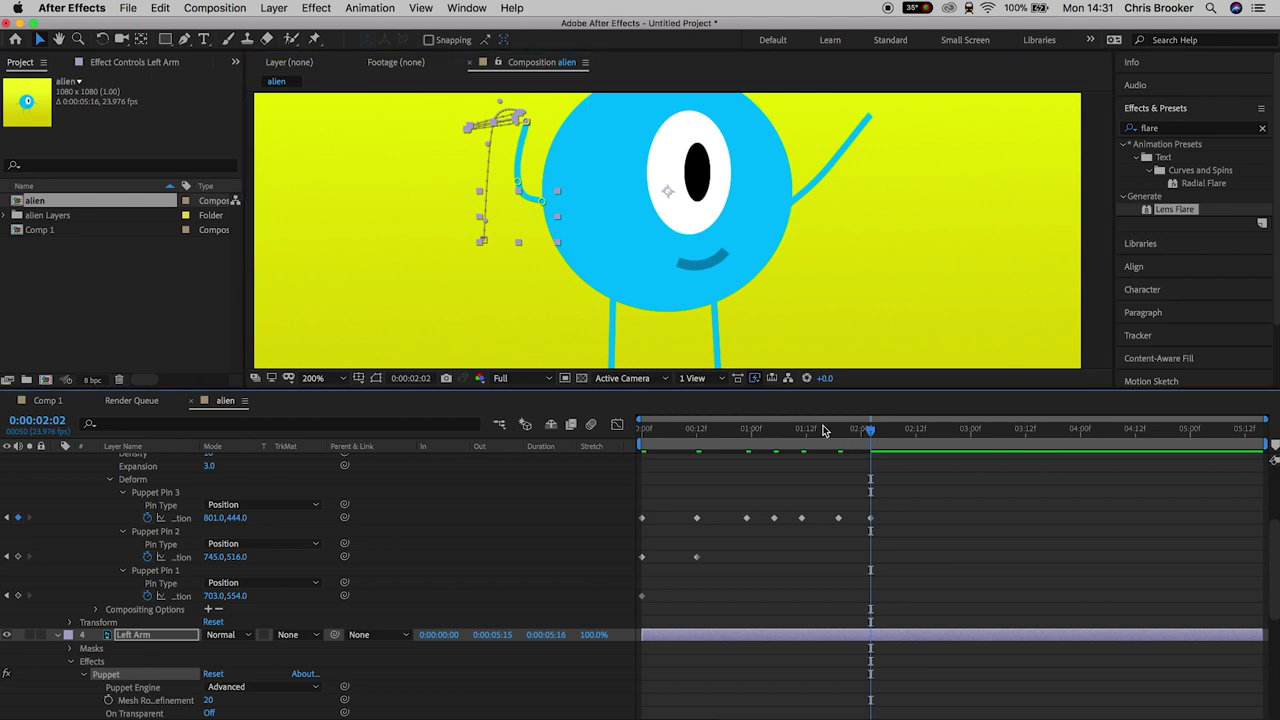
drag(770, 438, 640, 440)
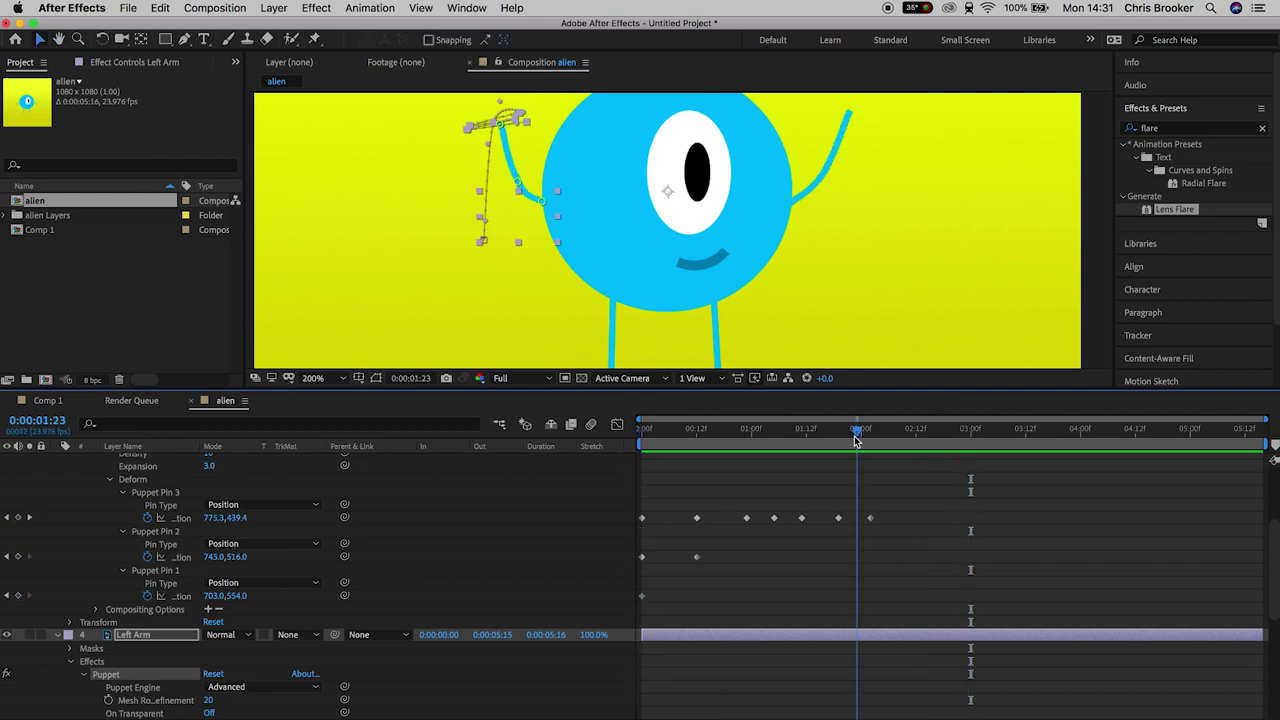
Step: Apply Easy Ease to the Puppet Pin 3 keyframes and preview the arm motion
key(space)
key(space)
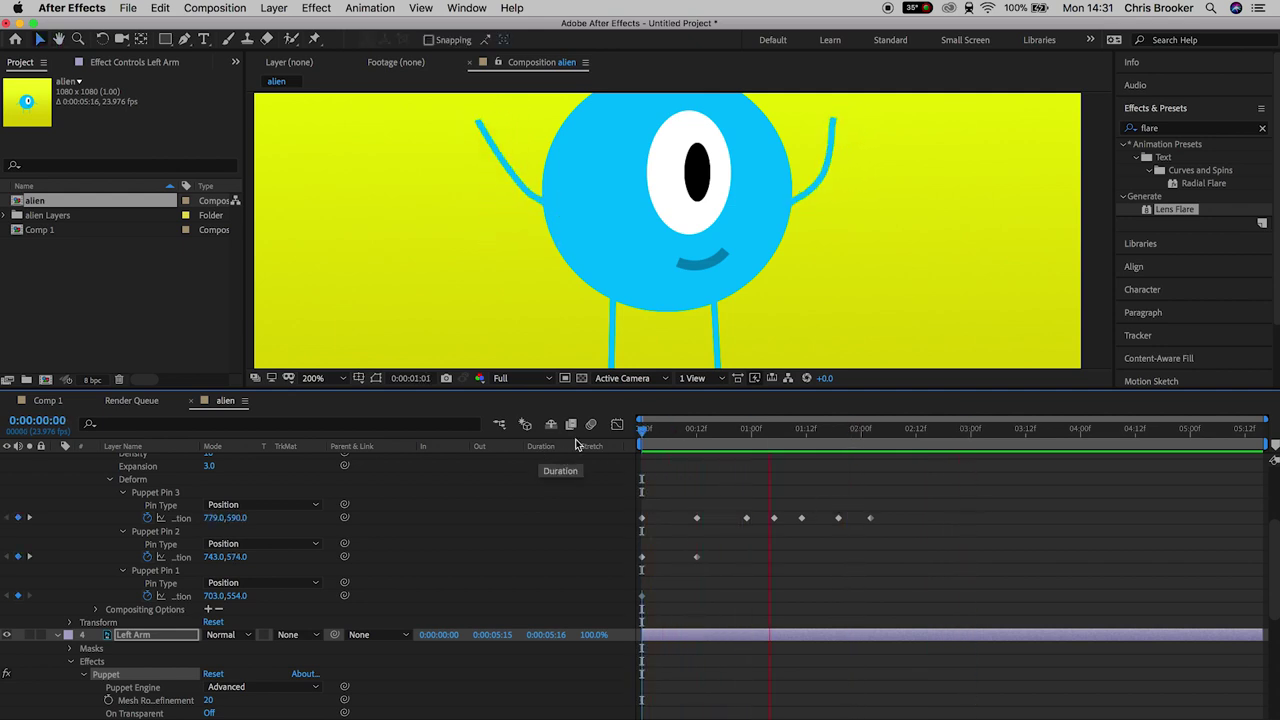
drag(940, 505, 617, 605)
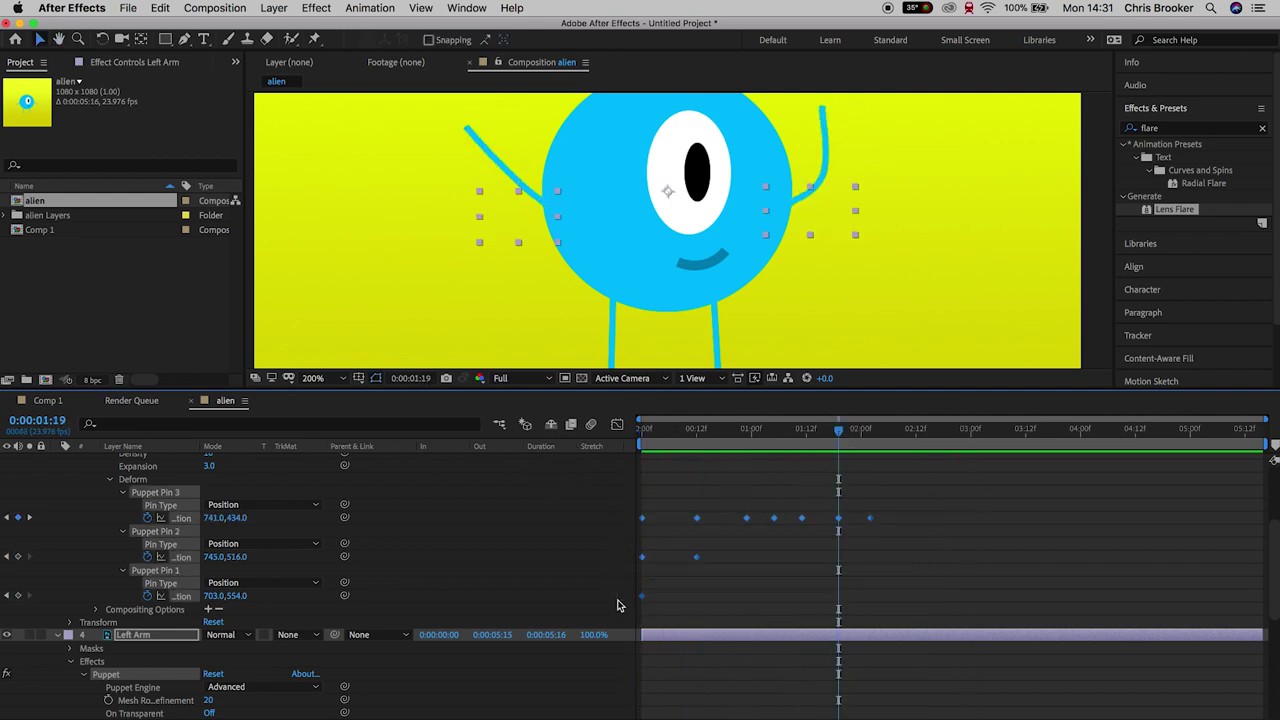
right_click(643, 600)
mouse_move(763, 719)
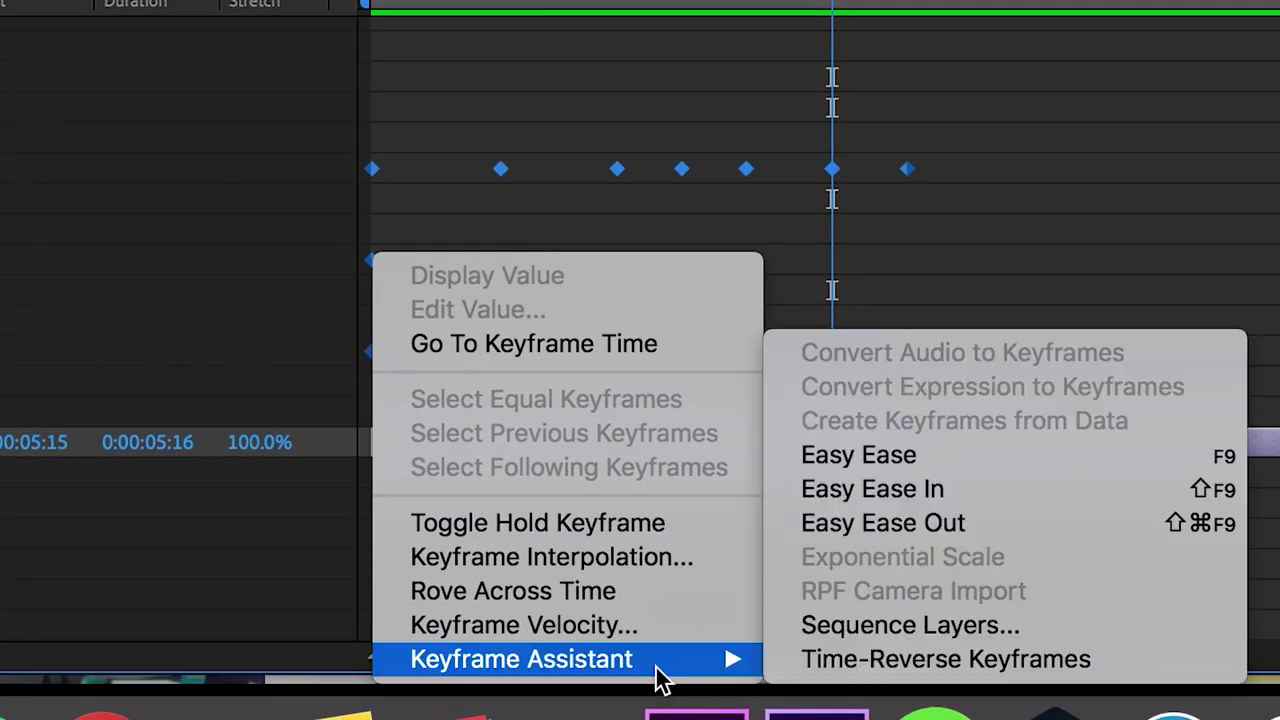
click(922, 459)
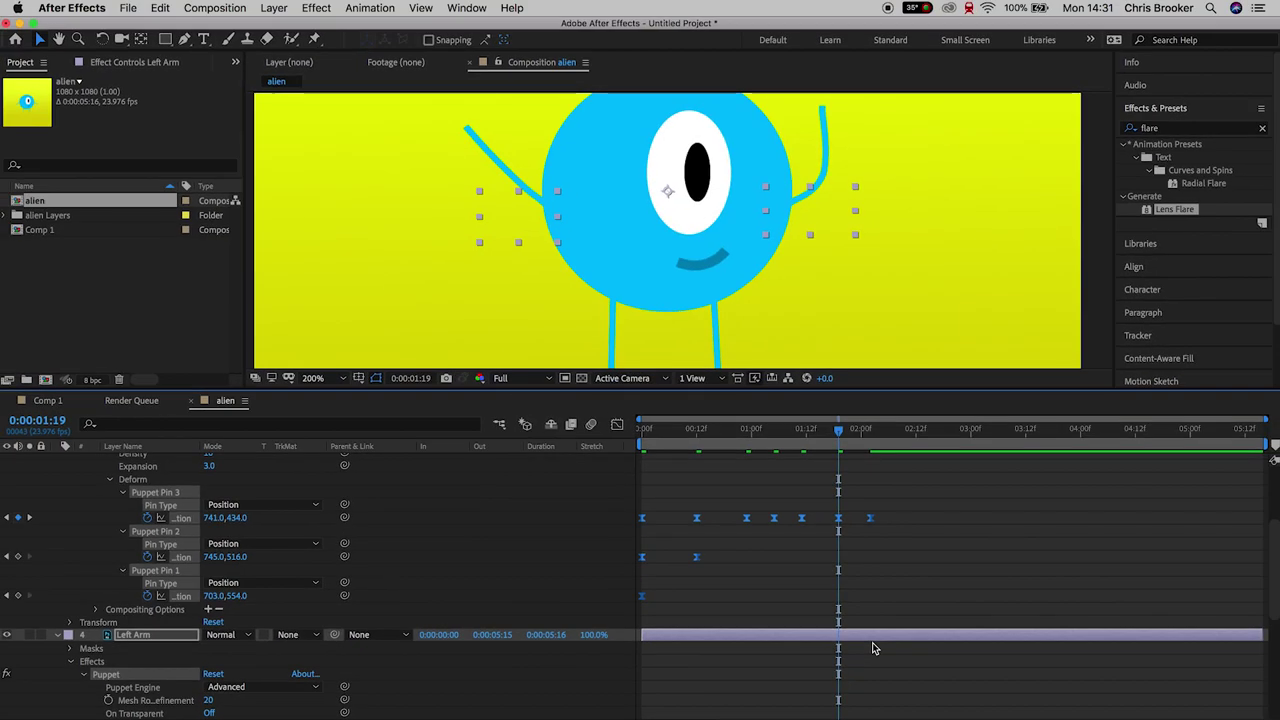
drag(830, 430, 643, 430)
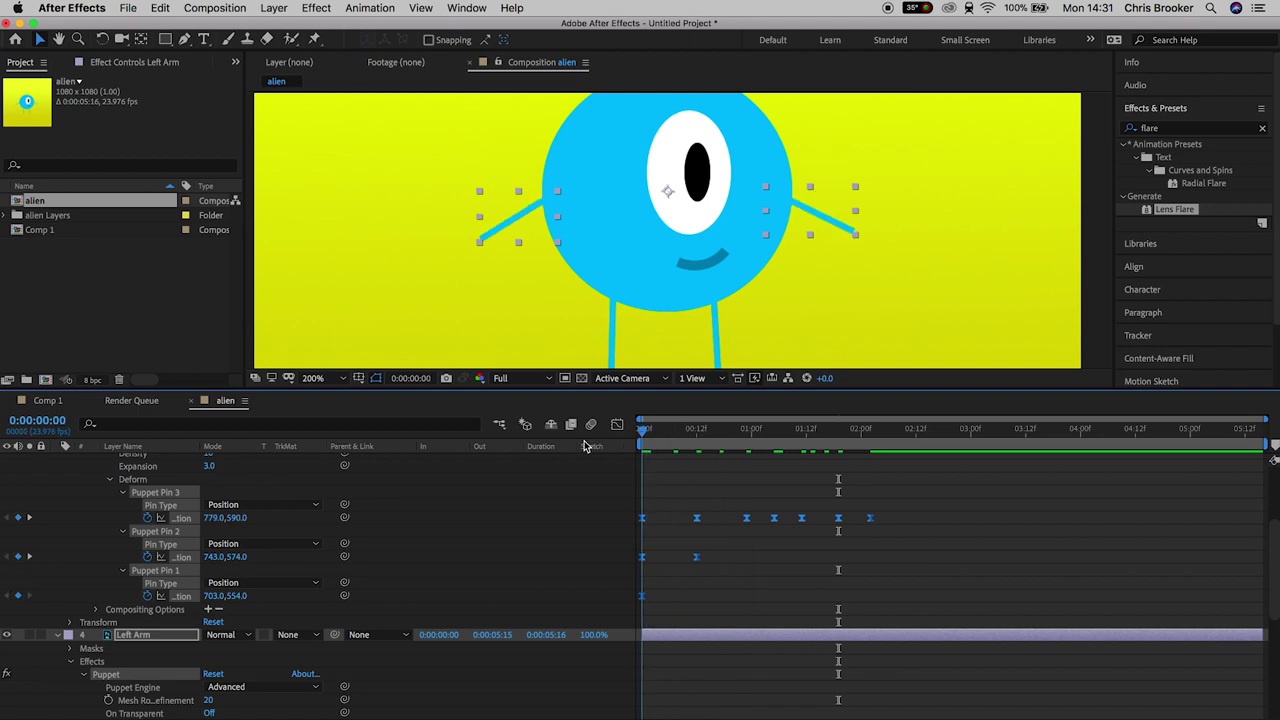
click(770, 481)
key(space)
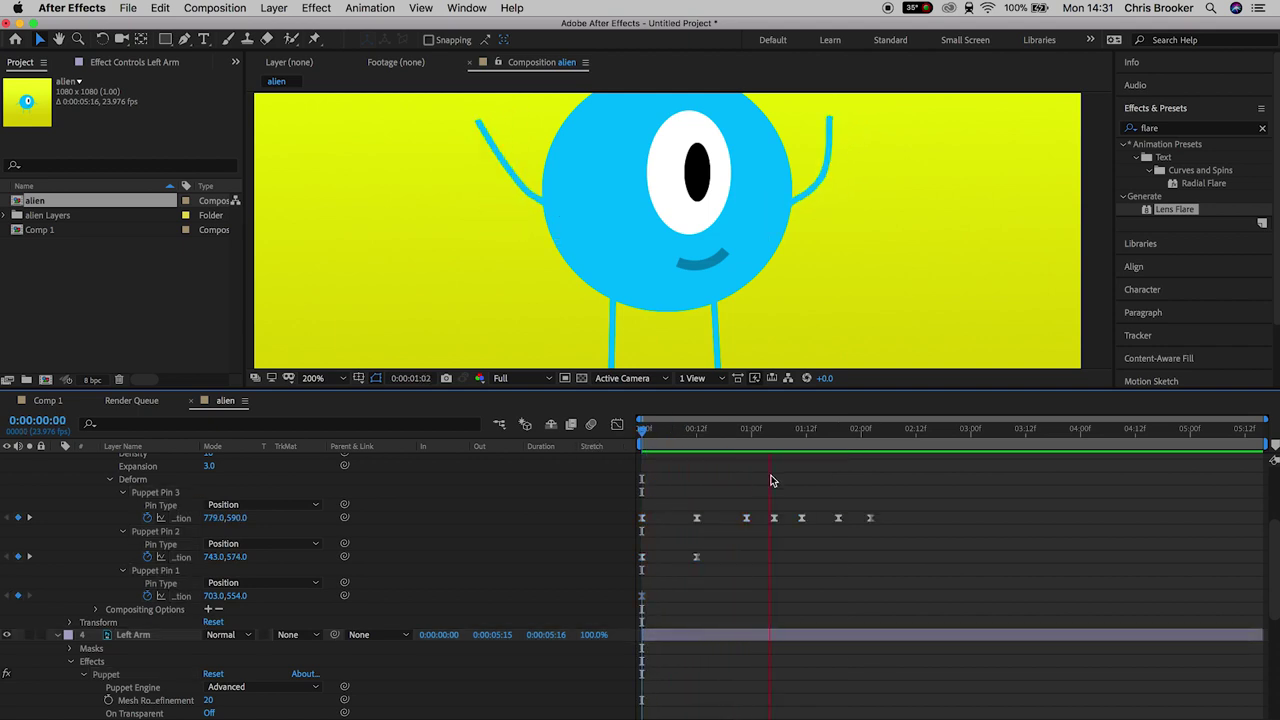
key(space)
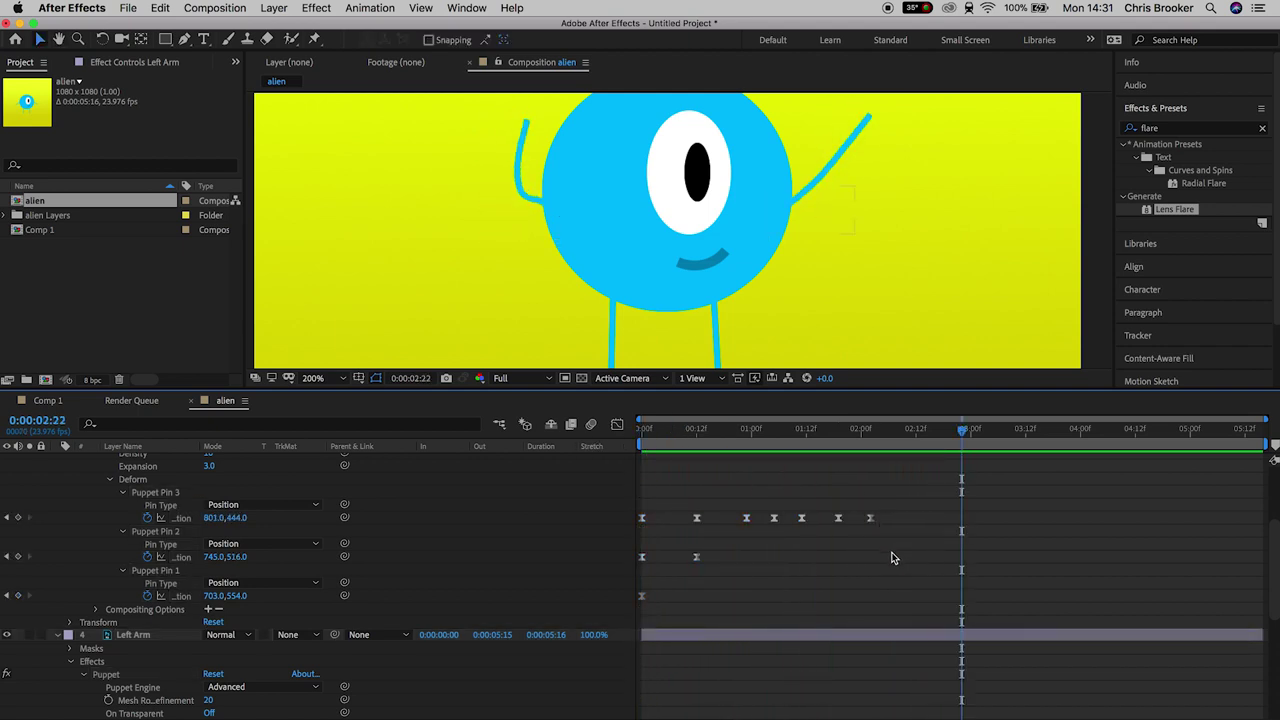
Step: Apply Easy Ease to the other arm's pin keyframes and preview the waving arms
scroll(891, 560, up, 2)
drag(915, 550, 644, 653)
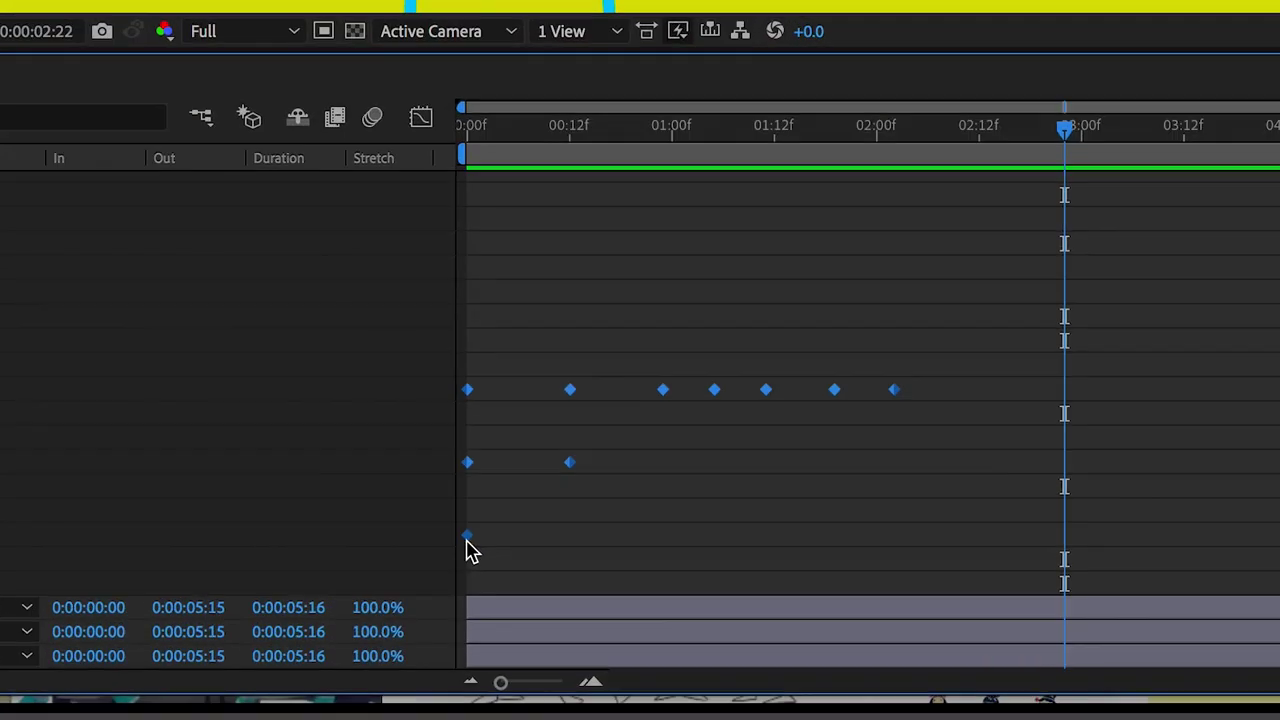
right_click(643, 650)
mouse_move(714, 719)
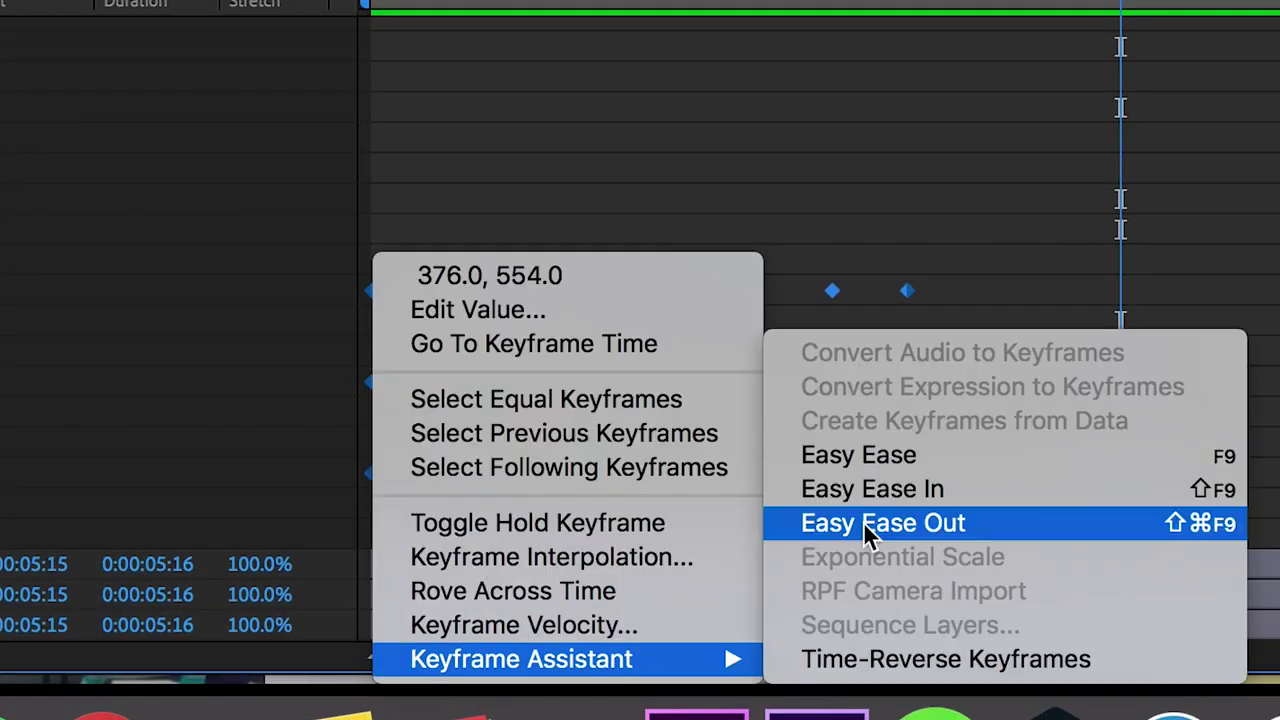
click(863, 453)
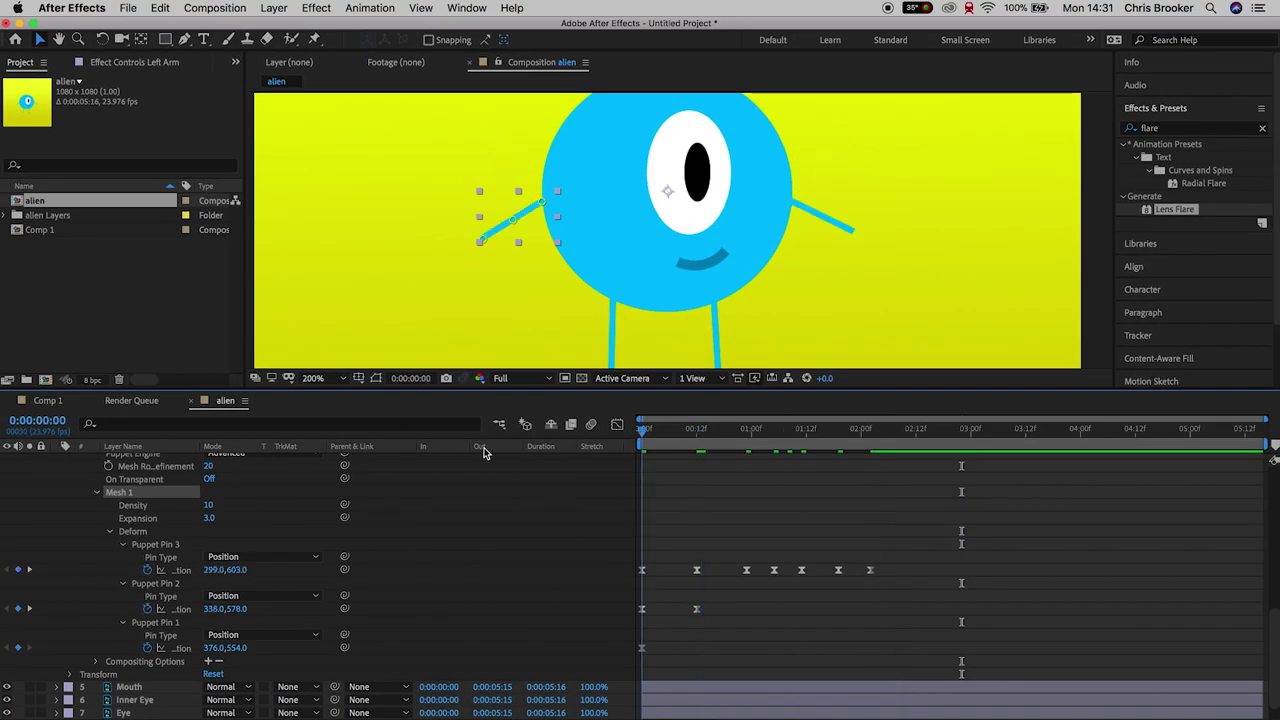
key(space)
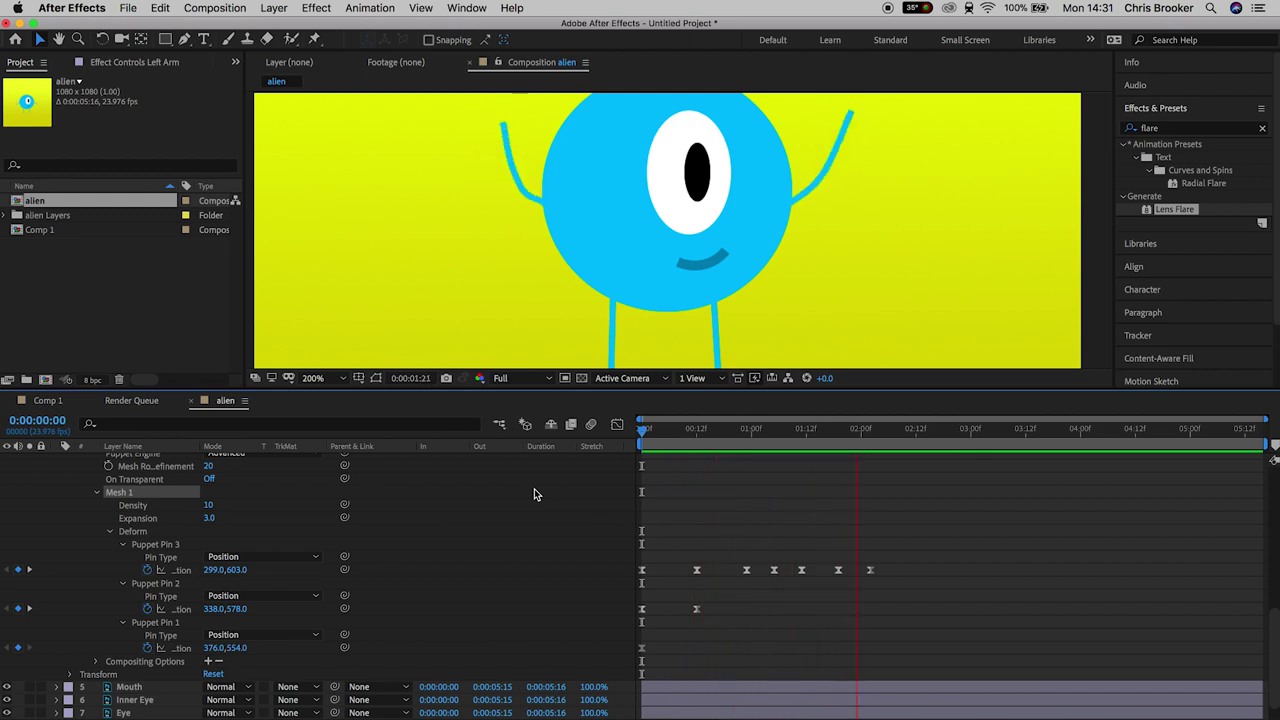
drag(943, 436, 858, 448)
key(space)
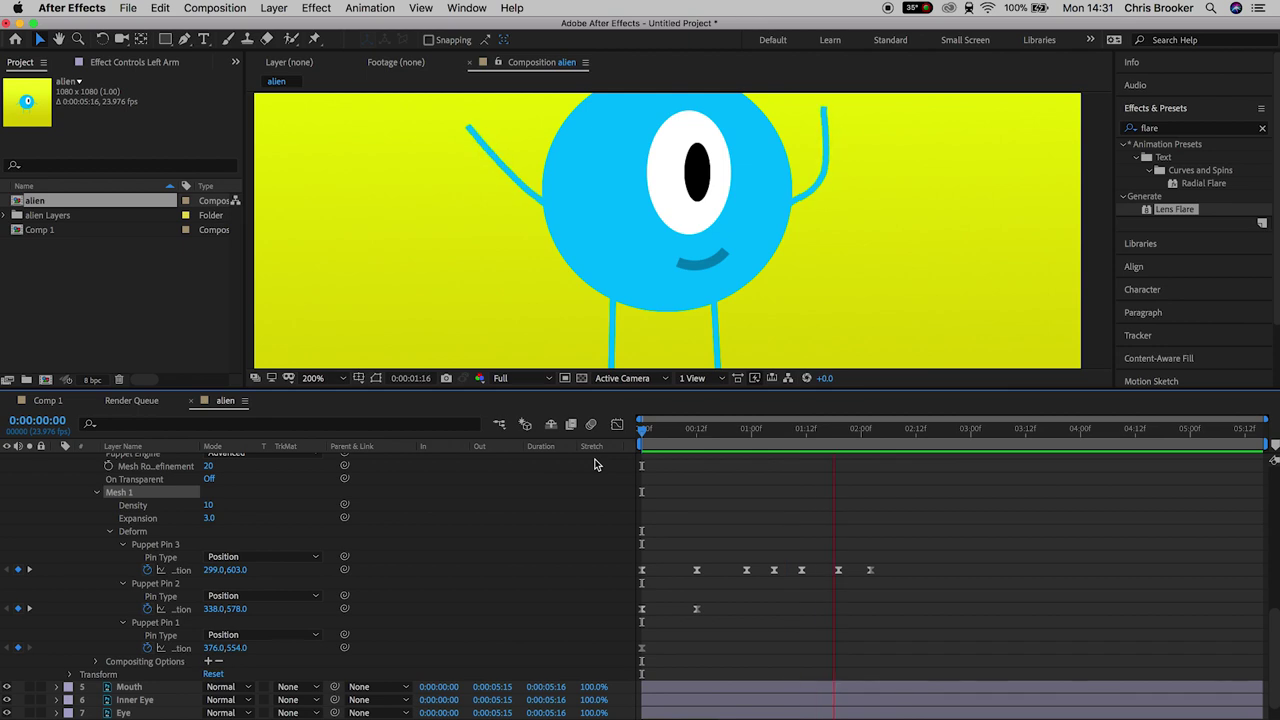
key(space)
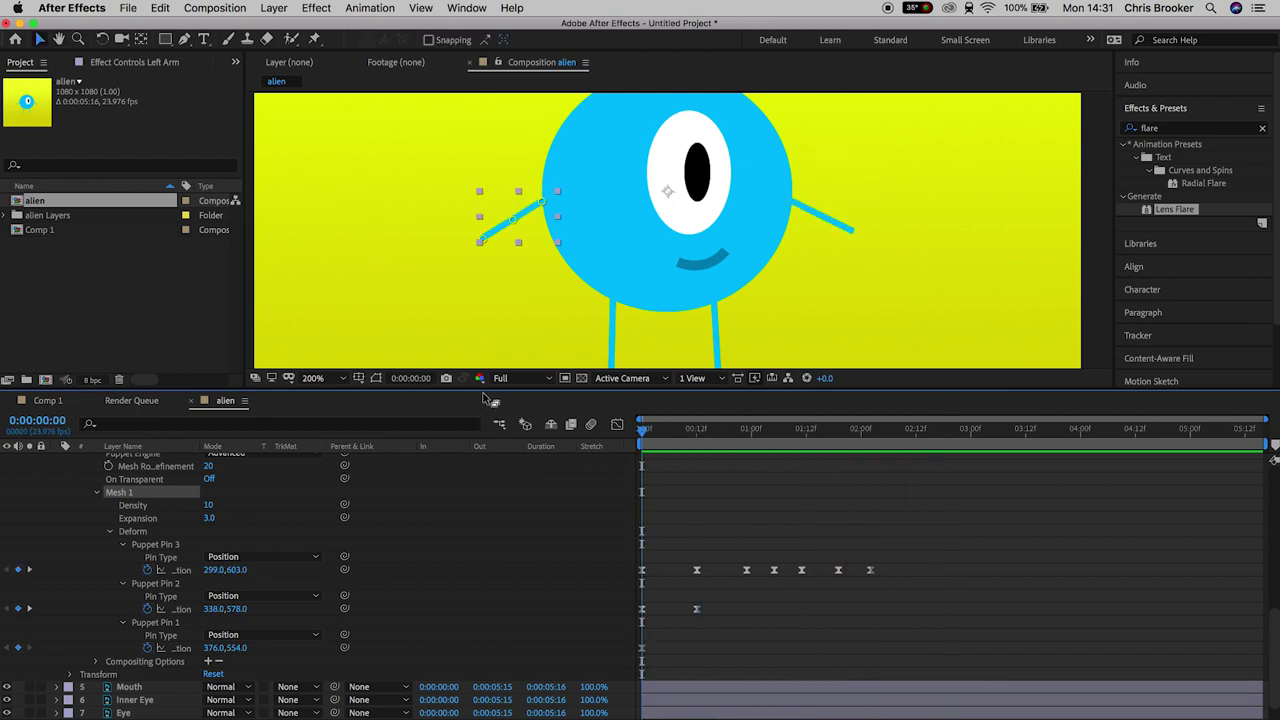
Step: Enlarge the composition view and collapse the Left Arm layer's properties
drag(481, 390, 484, 414)
scroll(368, 608, up, 5)
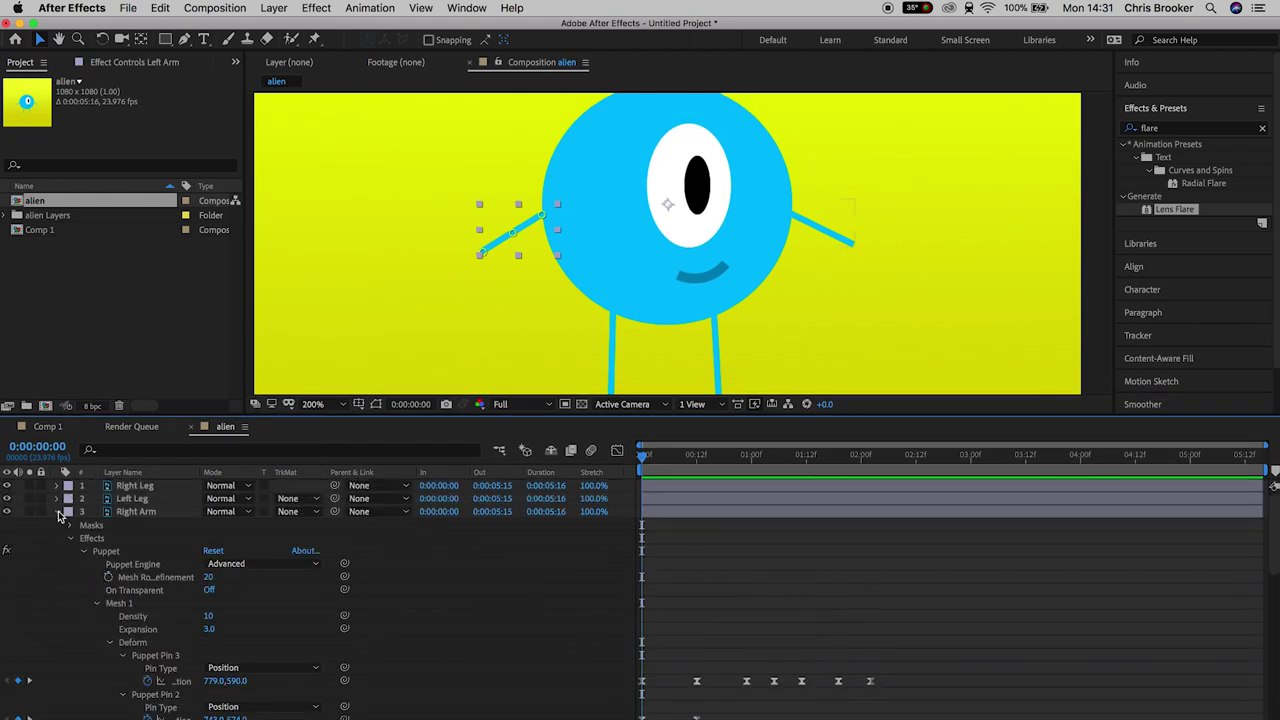
scroll(60, 527, up, 1)
click(58, 526)
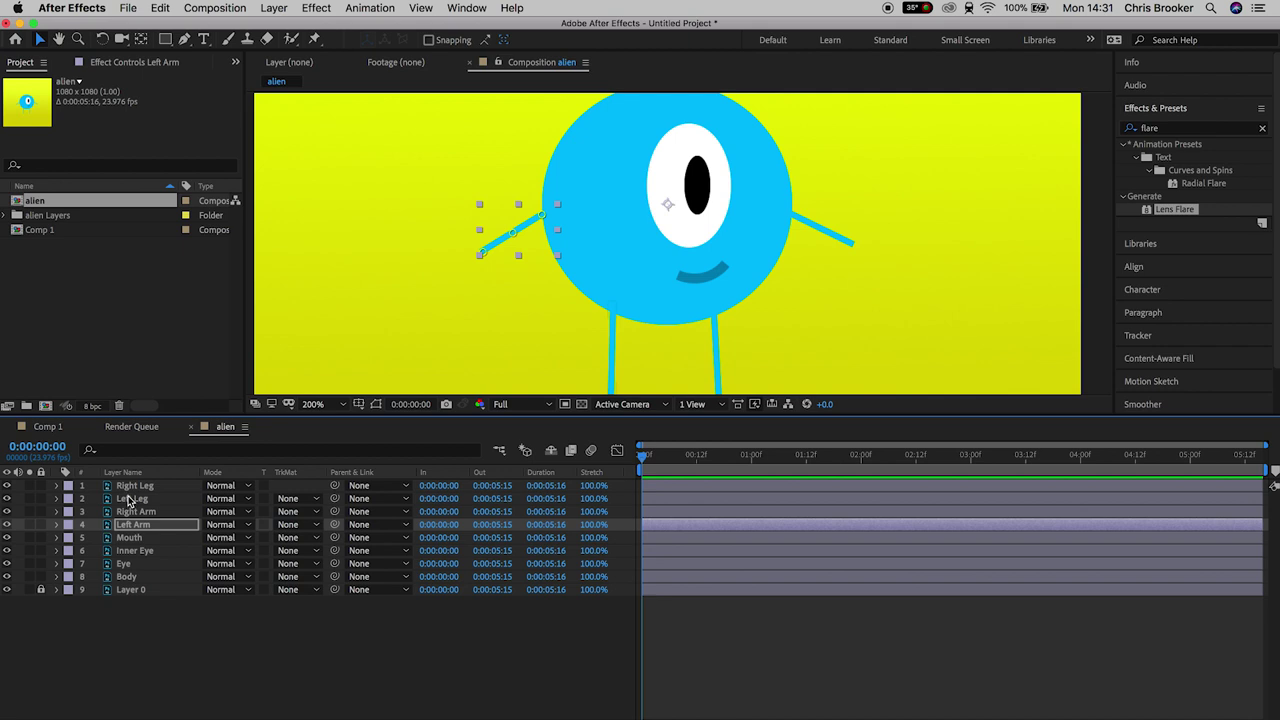
click(122, 564)
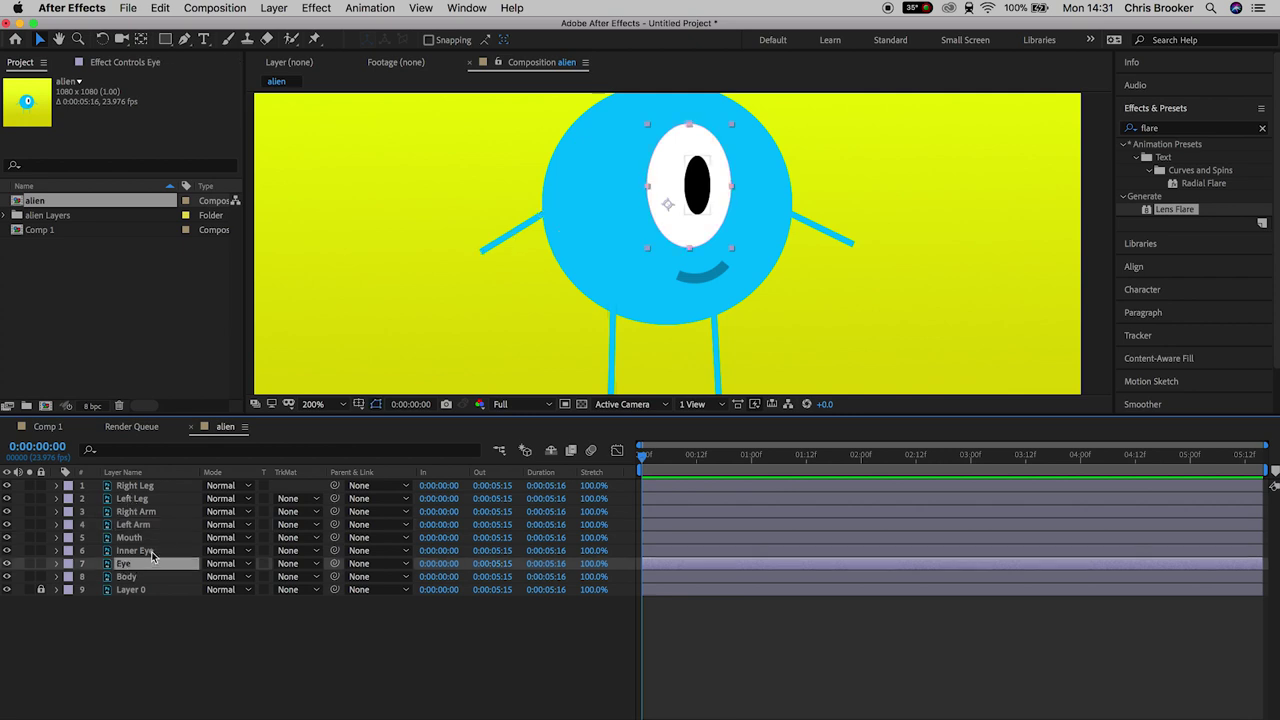
shift+click(148, 552)
click(212, 648)
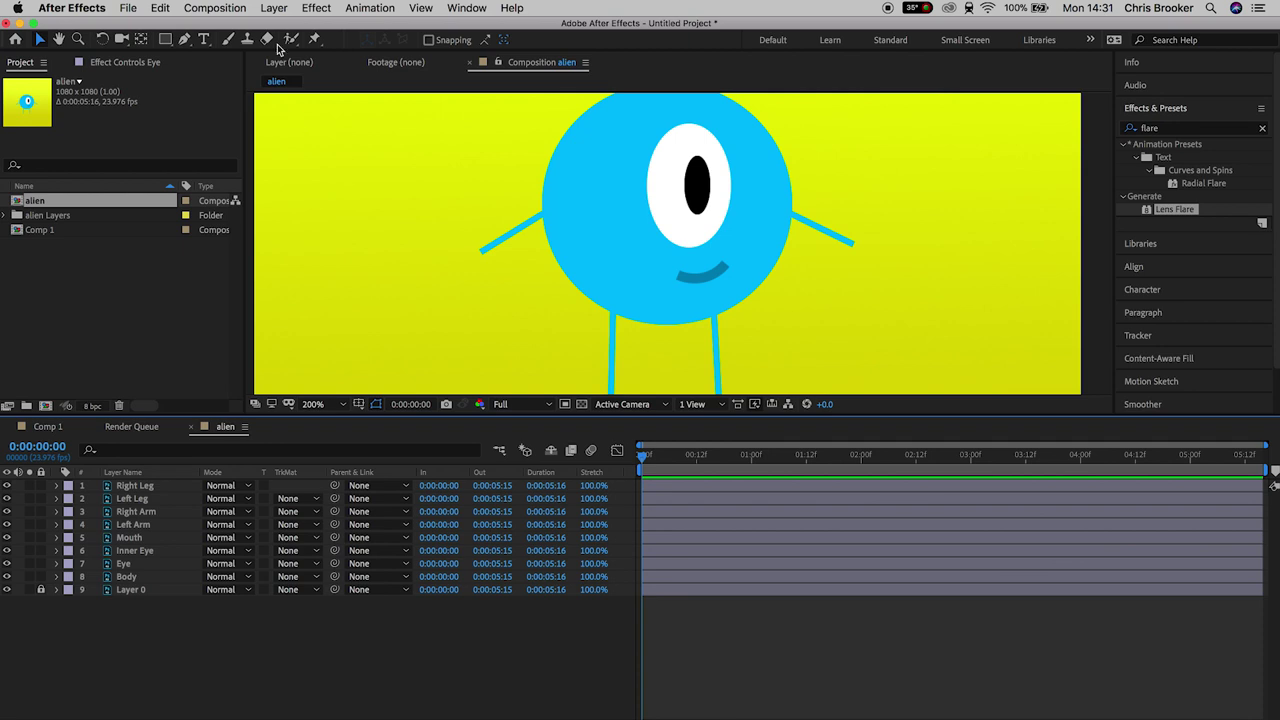
Step: Create a null object named Eye Null and move it just above Inner Eye
click(273, 8)
mouse_move(285, 26)
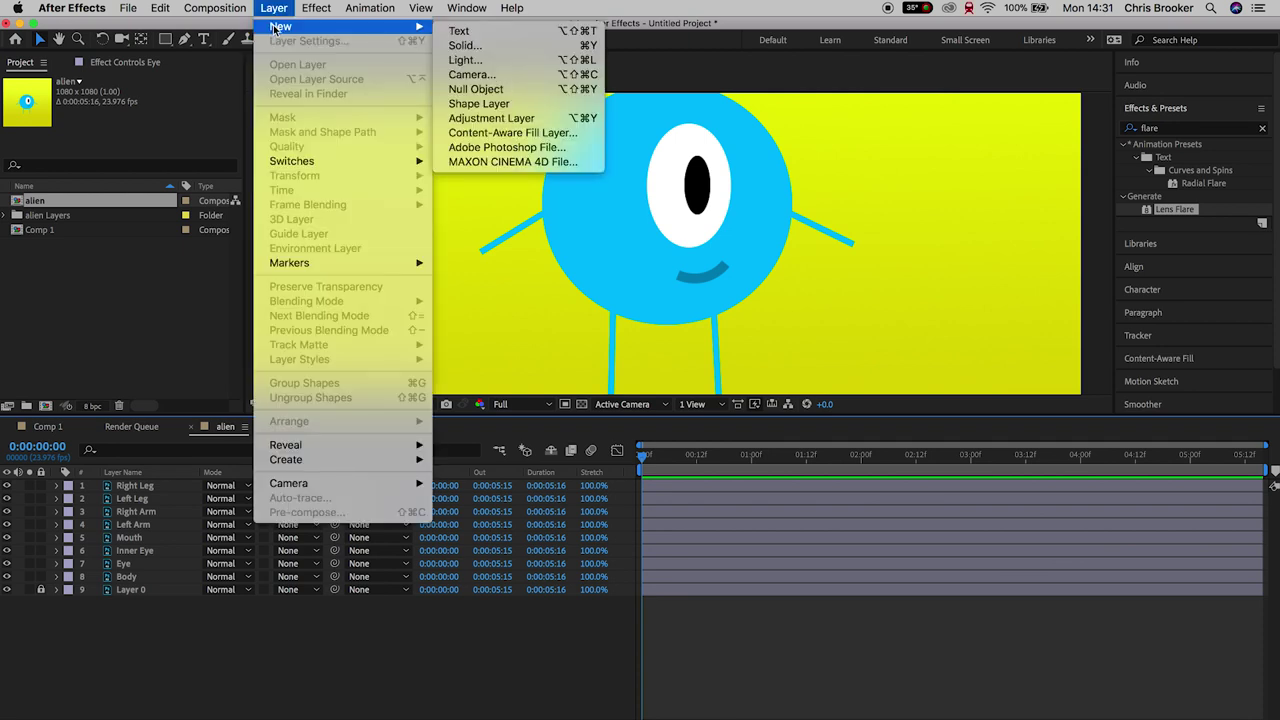
click(478, 89)
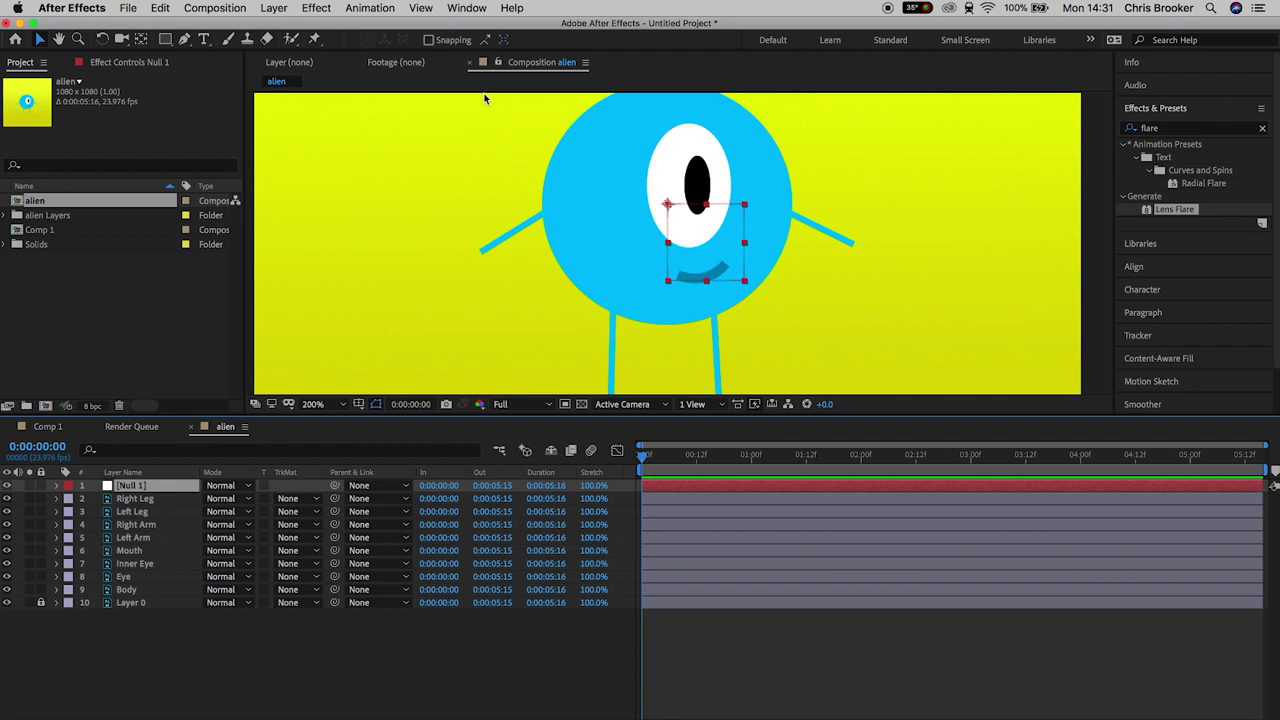
right_click(145, 488)
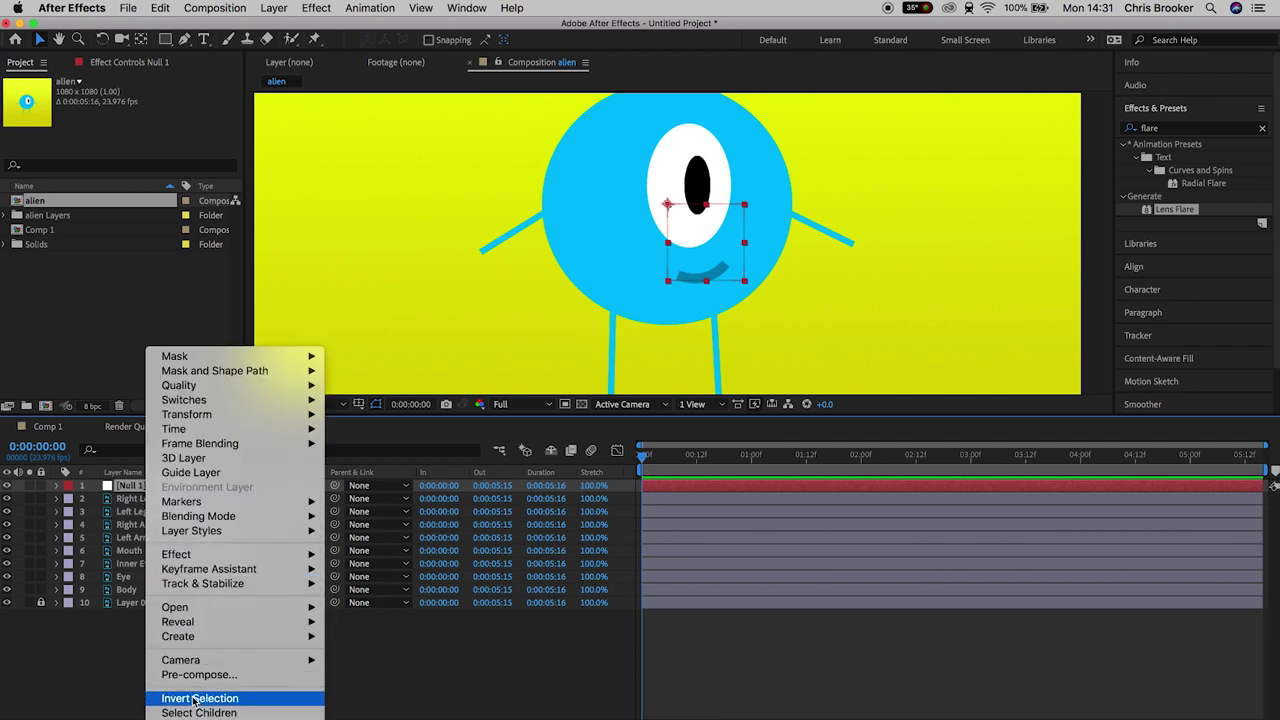
text(Eye Null)
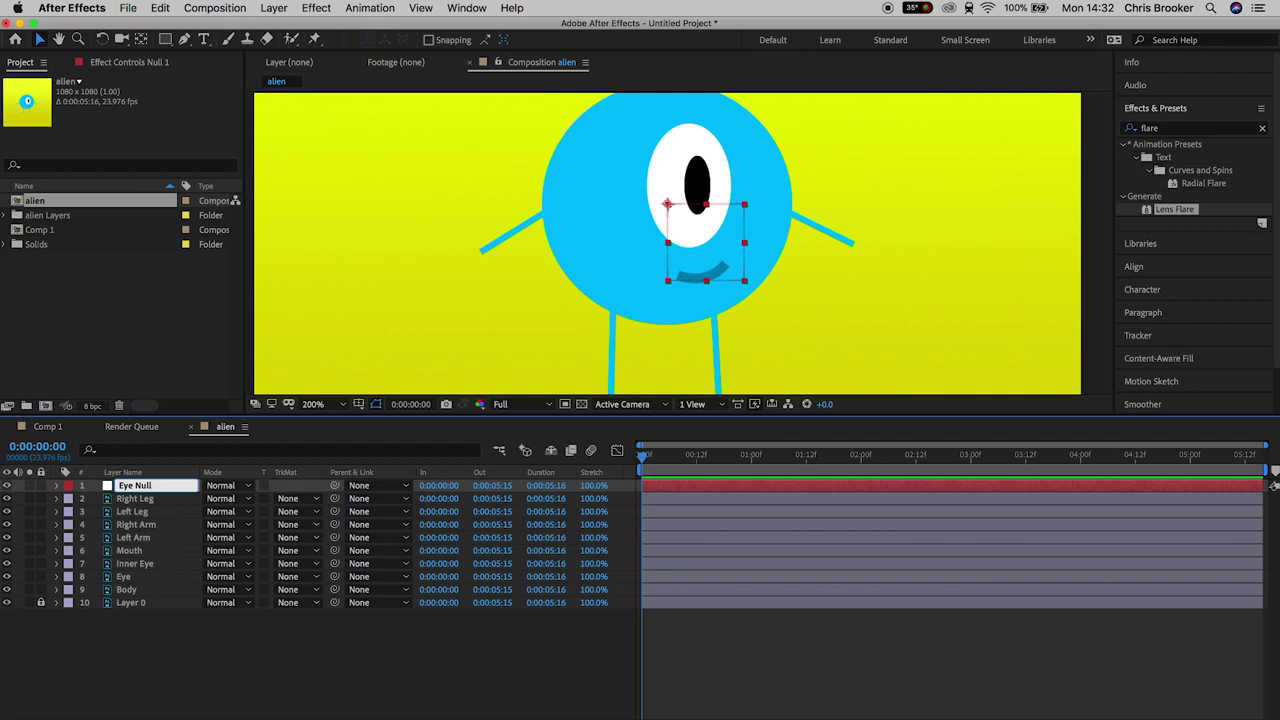
click(142, 646)
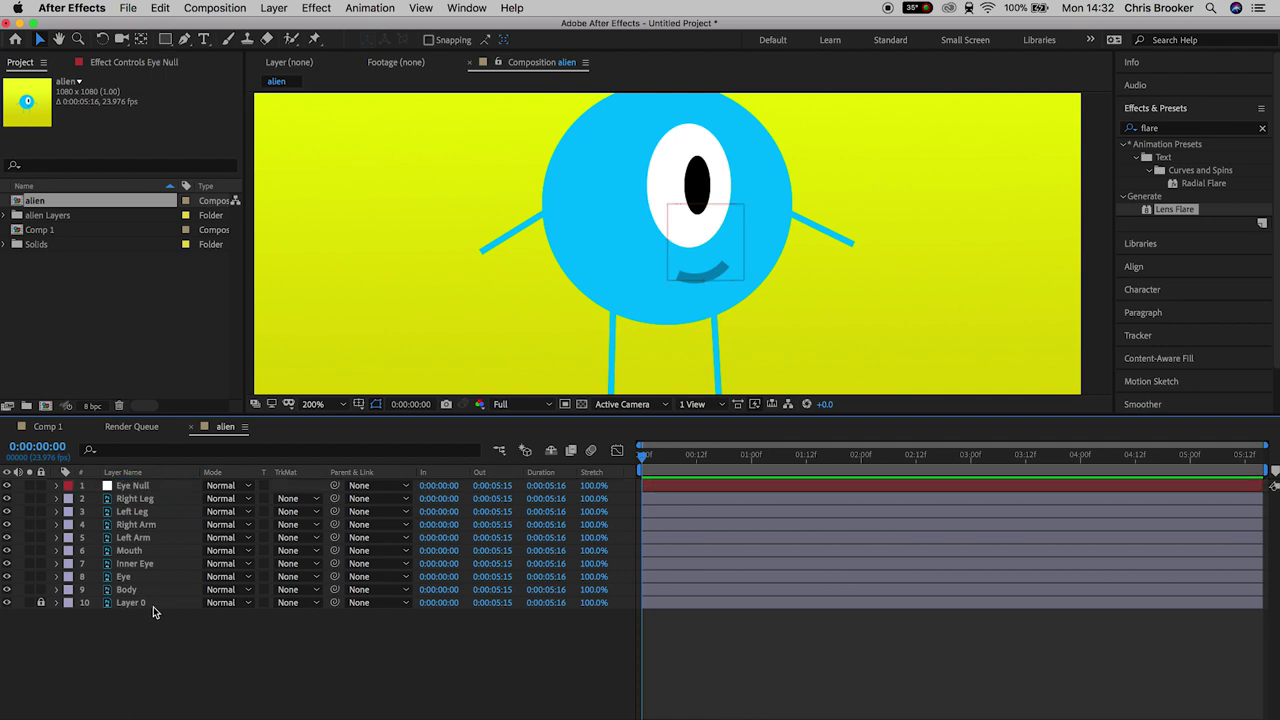
drag(148, 488, 140, 559)
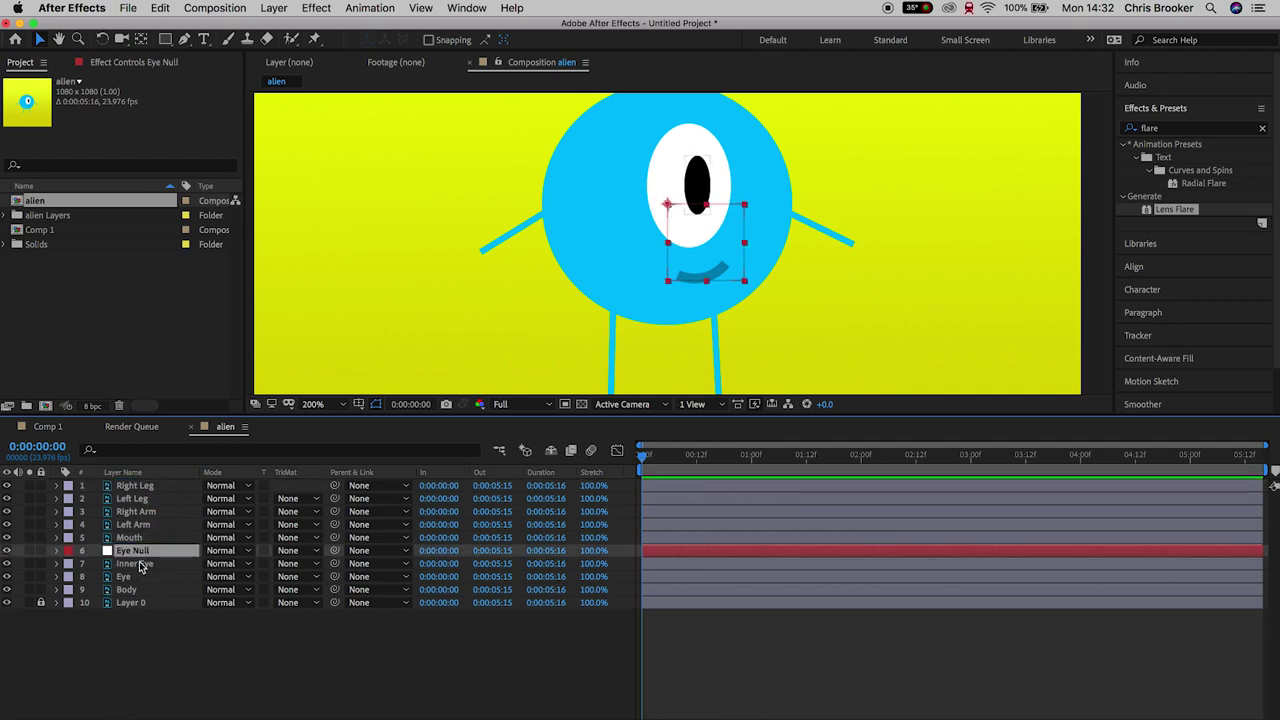
Step: Parent Inner Eye and Eye to Eye Null, then preview up to 0:00:00:18
click(135, 564)
shift+click(123, 577)
drag(334, 564, 162, 553)
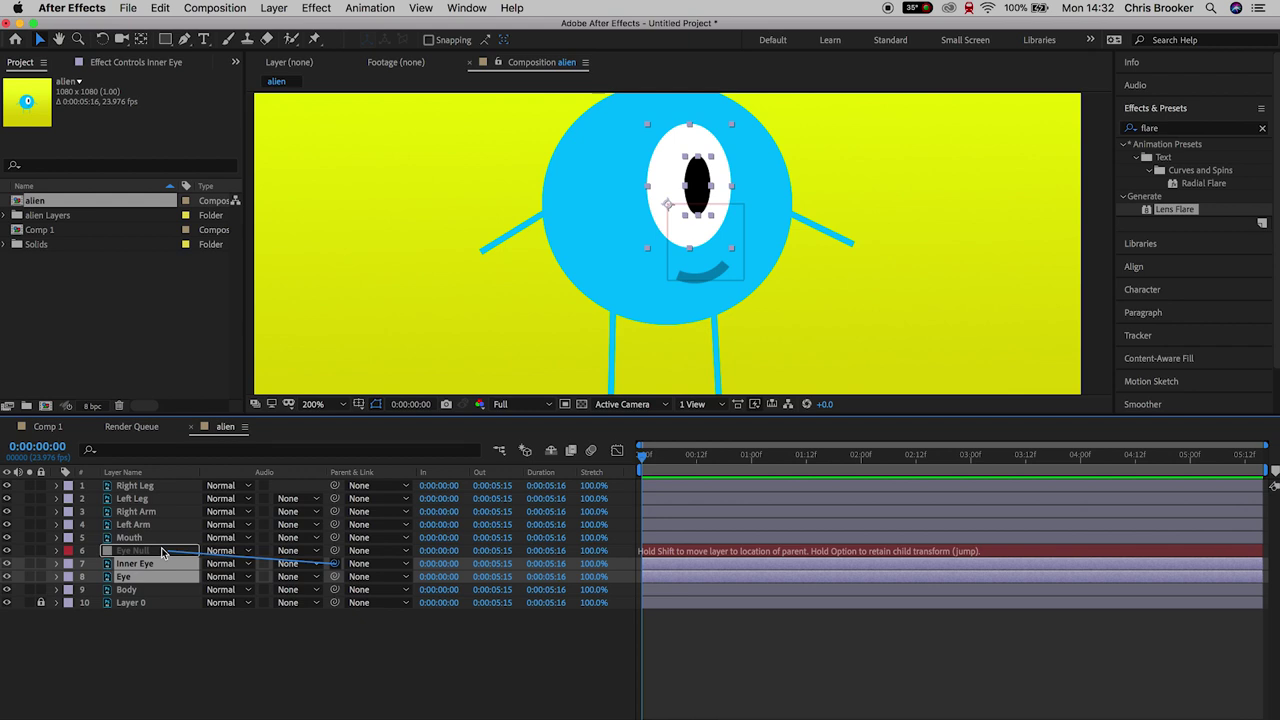
drag(162, 551, 159, 550)
drag(159, 552, 203, 553)
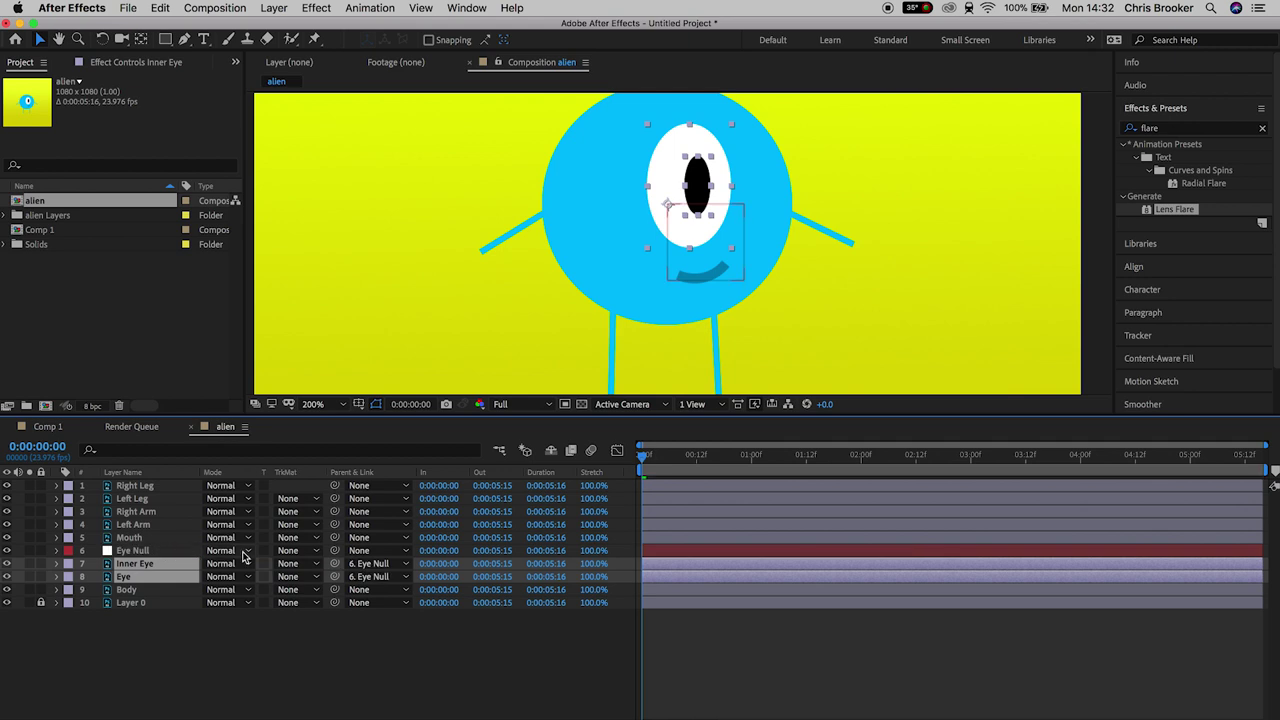
drag(655, 461, 733, 458)
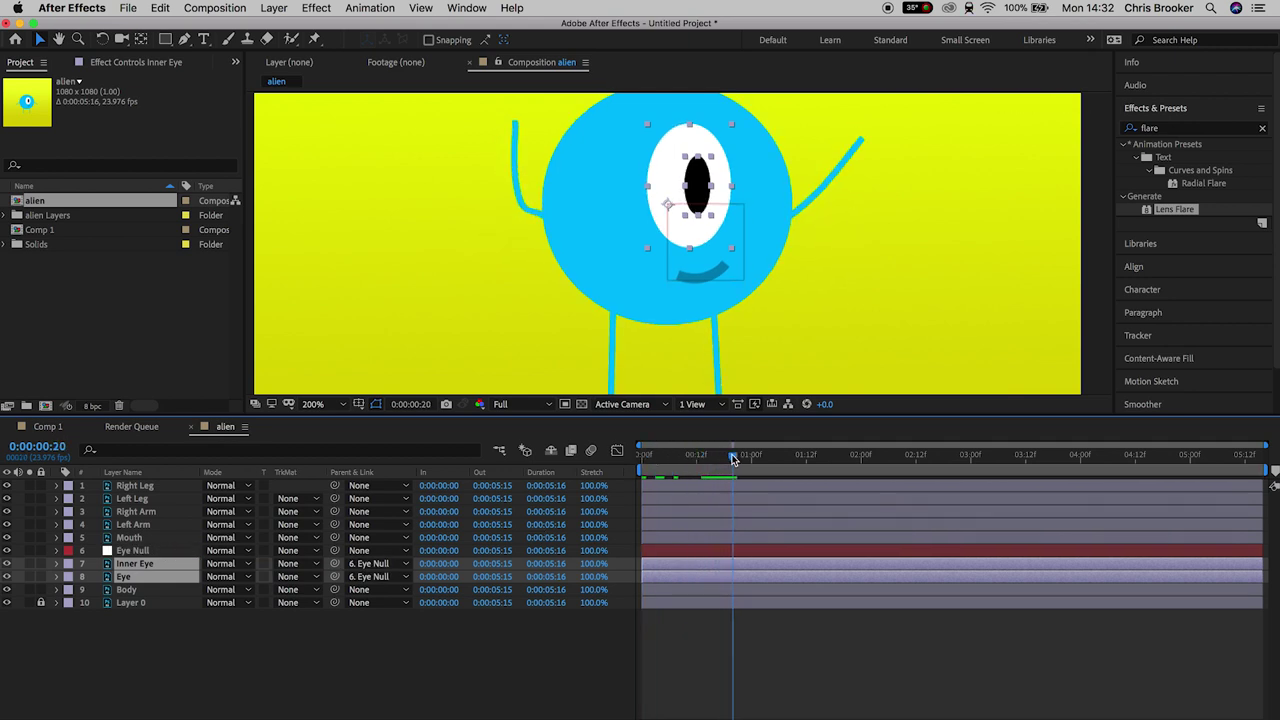
Step: Start Eye Null Position keyframes and shift the eye right to X 560 at 0:00:01:03
click(150, 555)
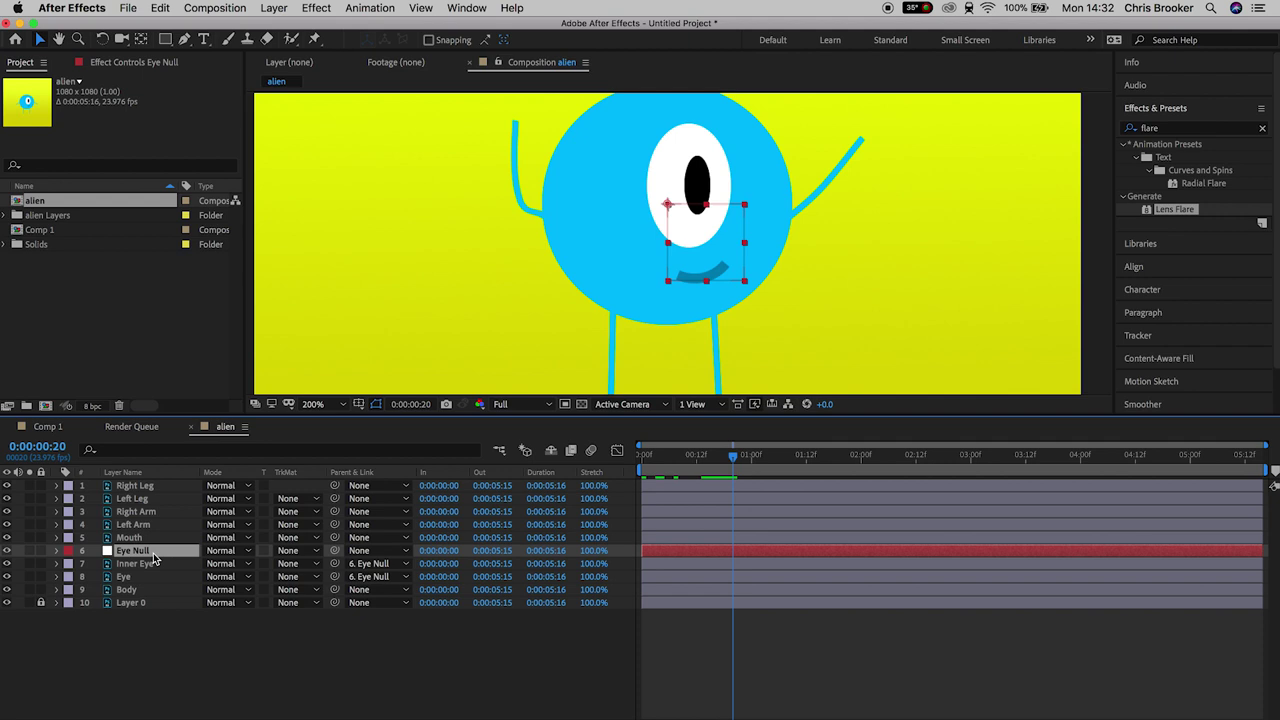
key(p)
click(96, 564)
drag(741, 462, 771, 464)
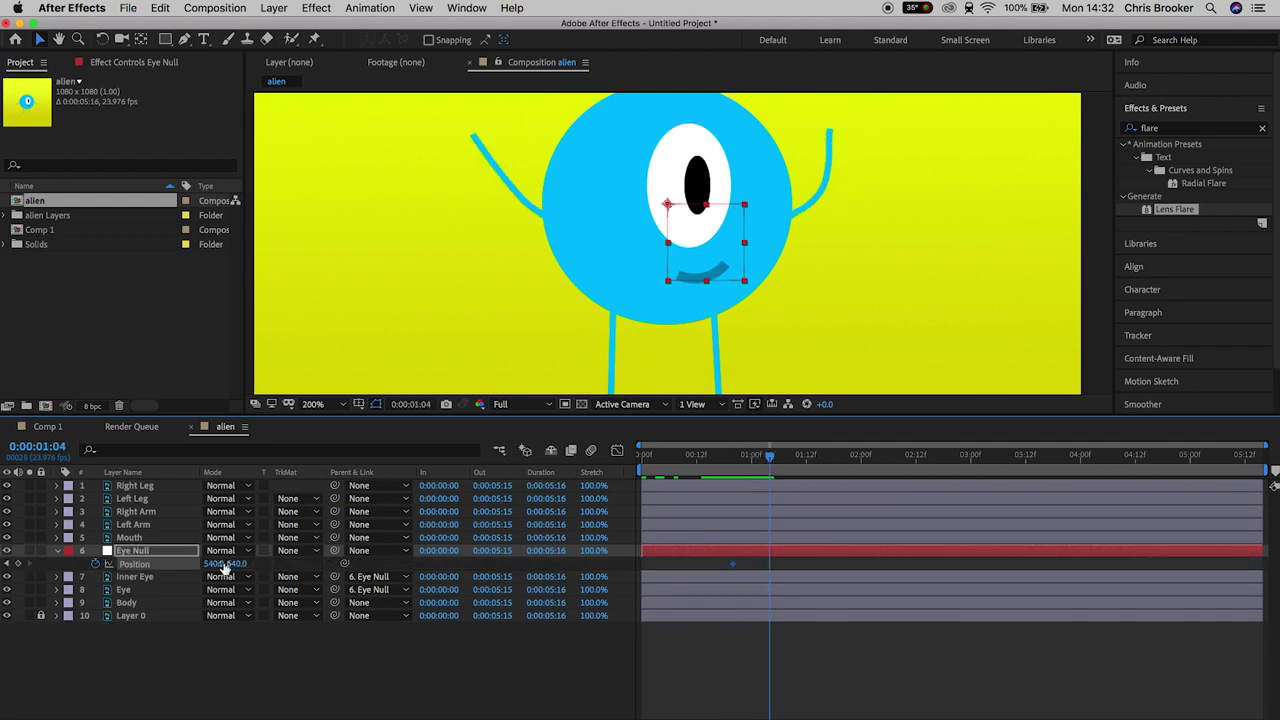
mouse_move(748, 470)
mouse_down()
mouse_move(726, 463)
mouse_move(765, 463)
mouse_up()
mouse_move(230, 563)
mouse_down()
mouse_move(262, 563)
mouse_move(250, 563)
mouse_up()
Step: Keyframe Eye Null left to X 521 at 0:00:01:19, adjust it to 542, and preview
drag(771, 464, 808, 463)
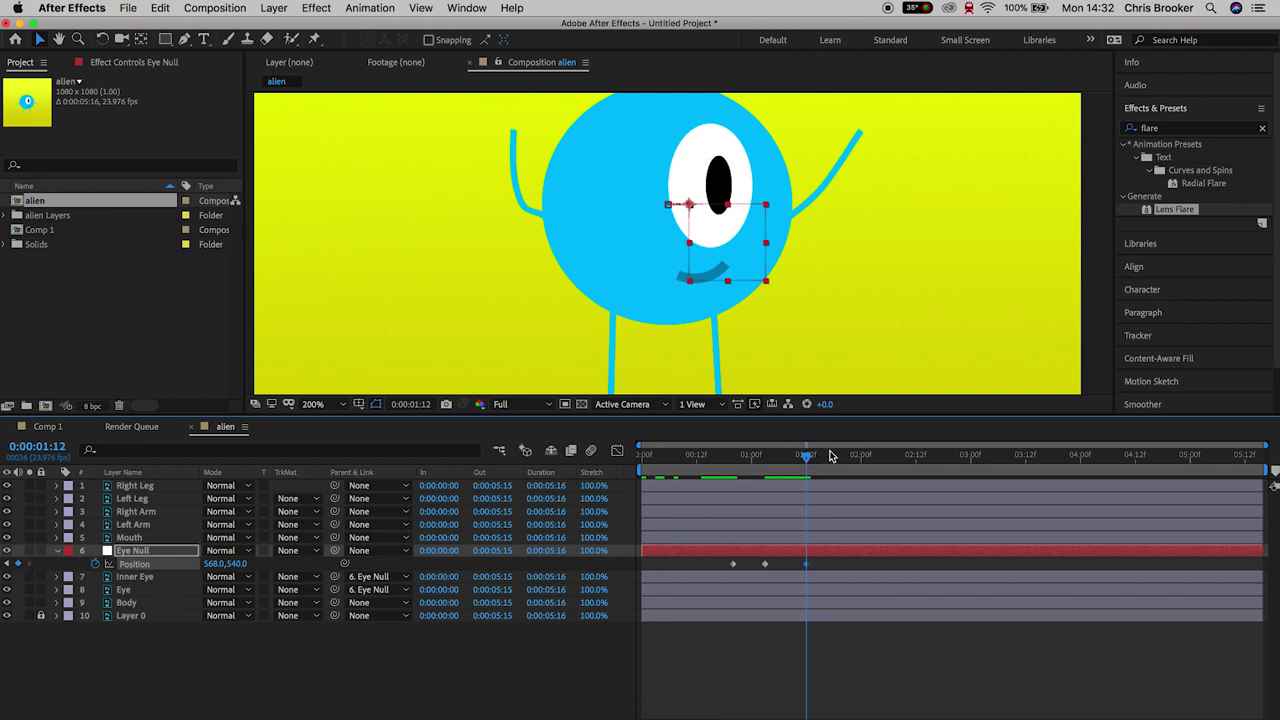
drag(817, 464, 838, 463)
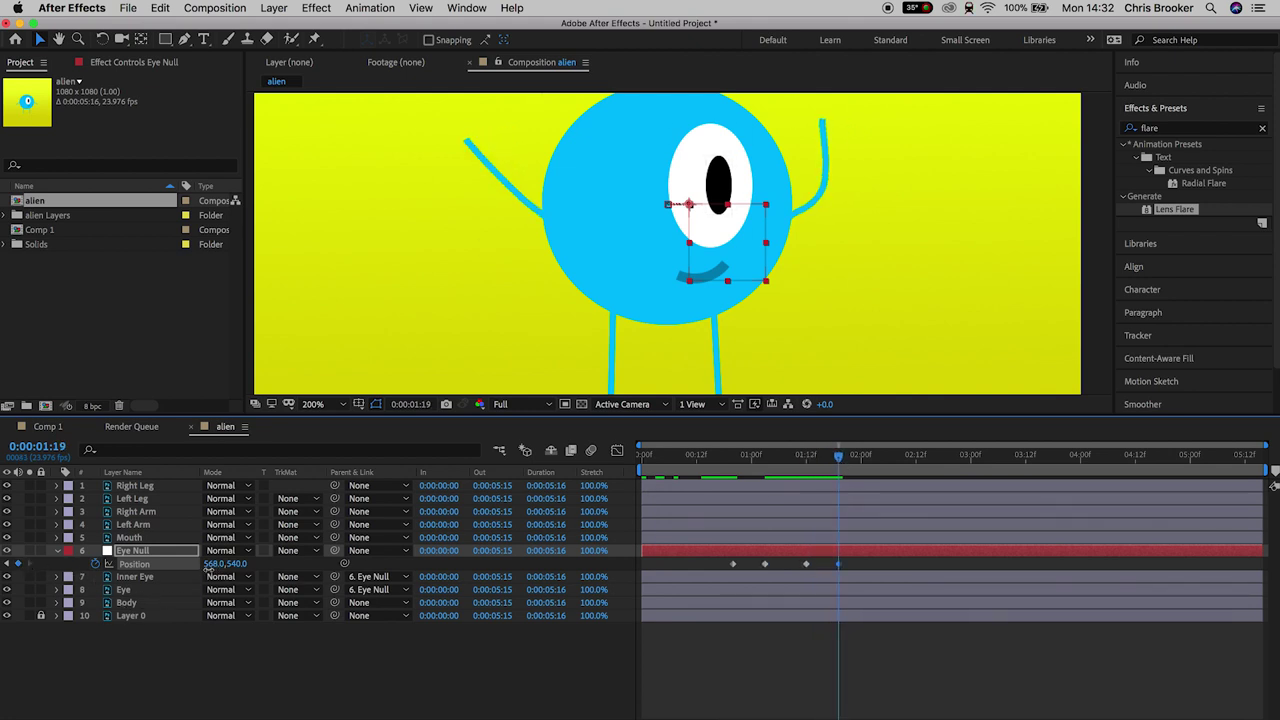
drag(214, 563, 184, 572)
key(space)
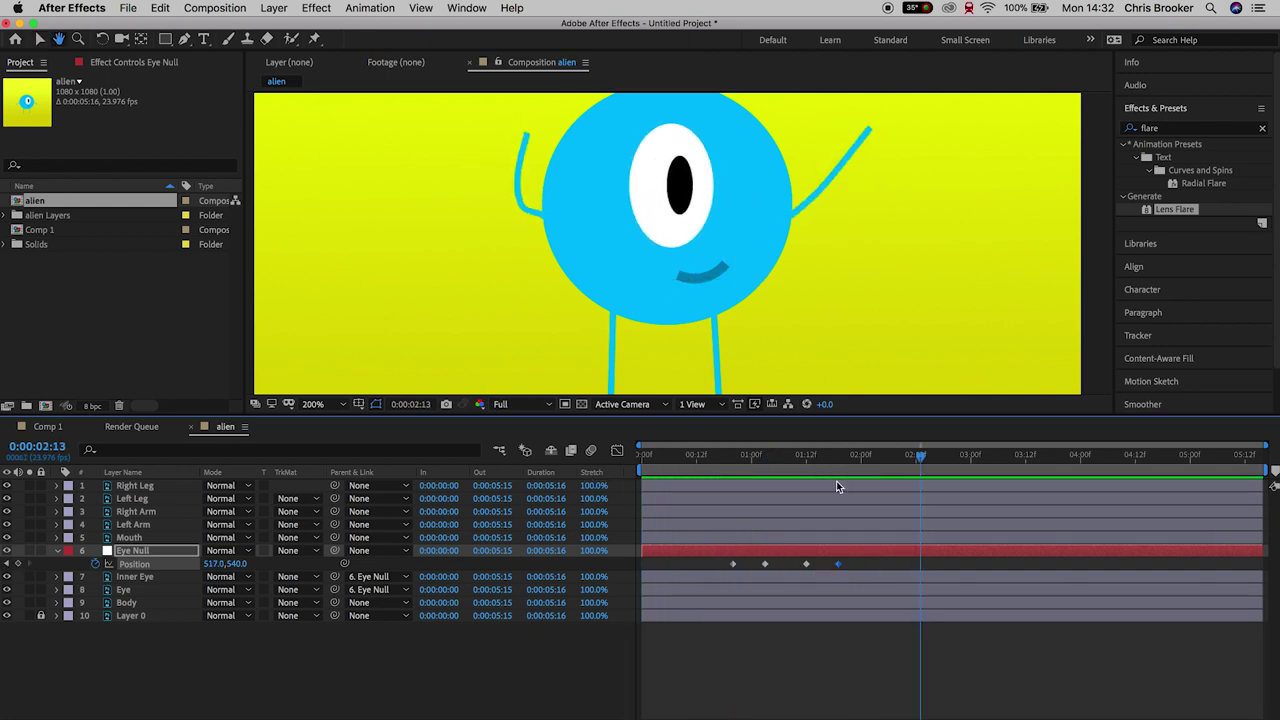
click(788, 461)
drag(775, 460, 838, 463)
drag(222, 563, 247, 563)
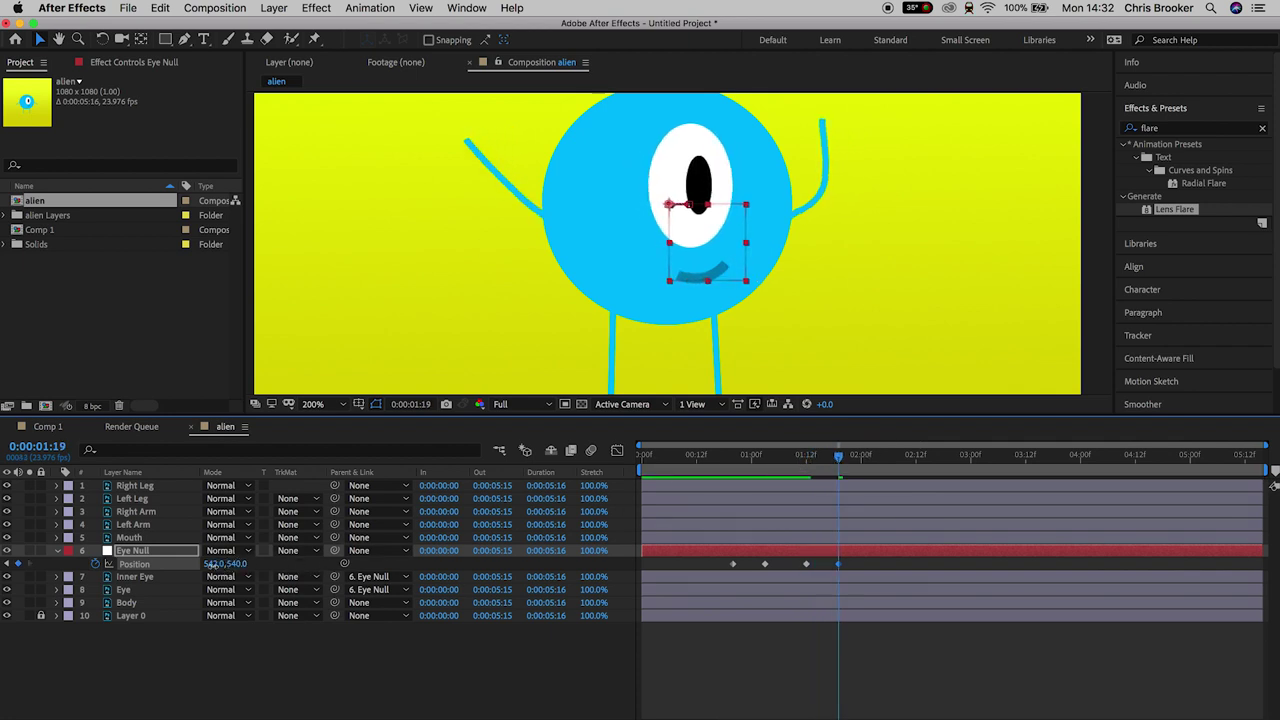
click(779, 461)
key(space)
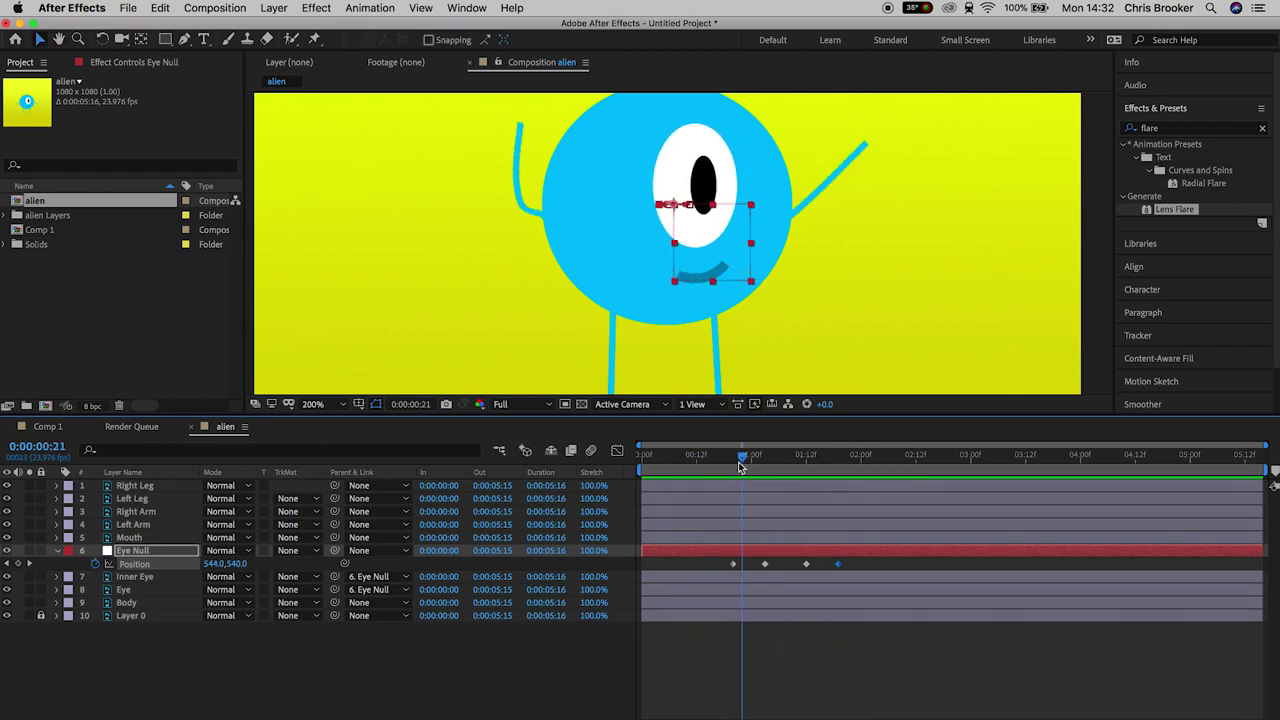
key(ctrl+Down)
Step: Keyframe Inner Eye Position: pupil right at 0:00:01:03, left to -26 at 0:00:01:19, then preview
key(space)
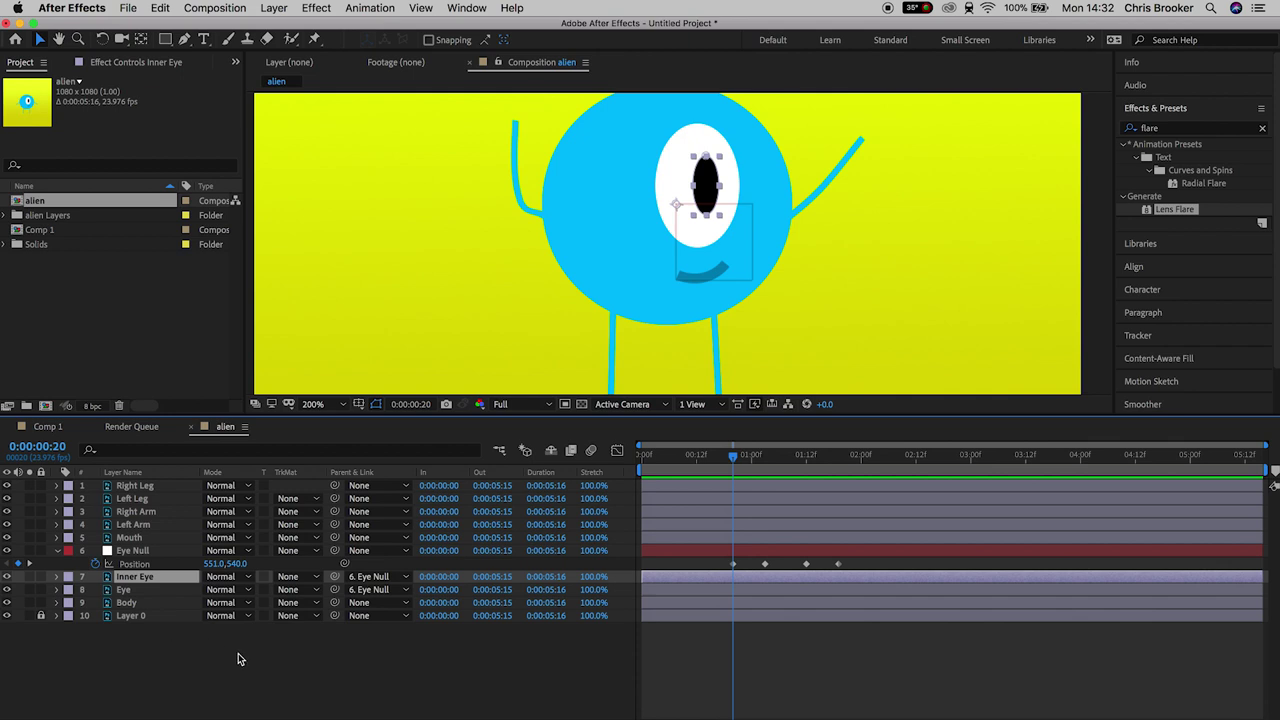
key(p)
click(96, 589)
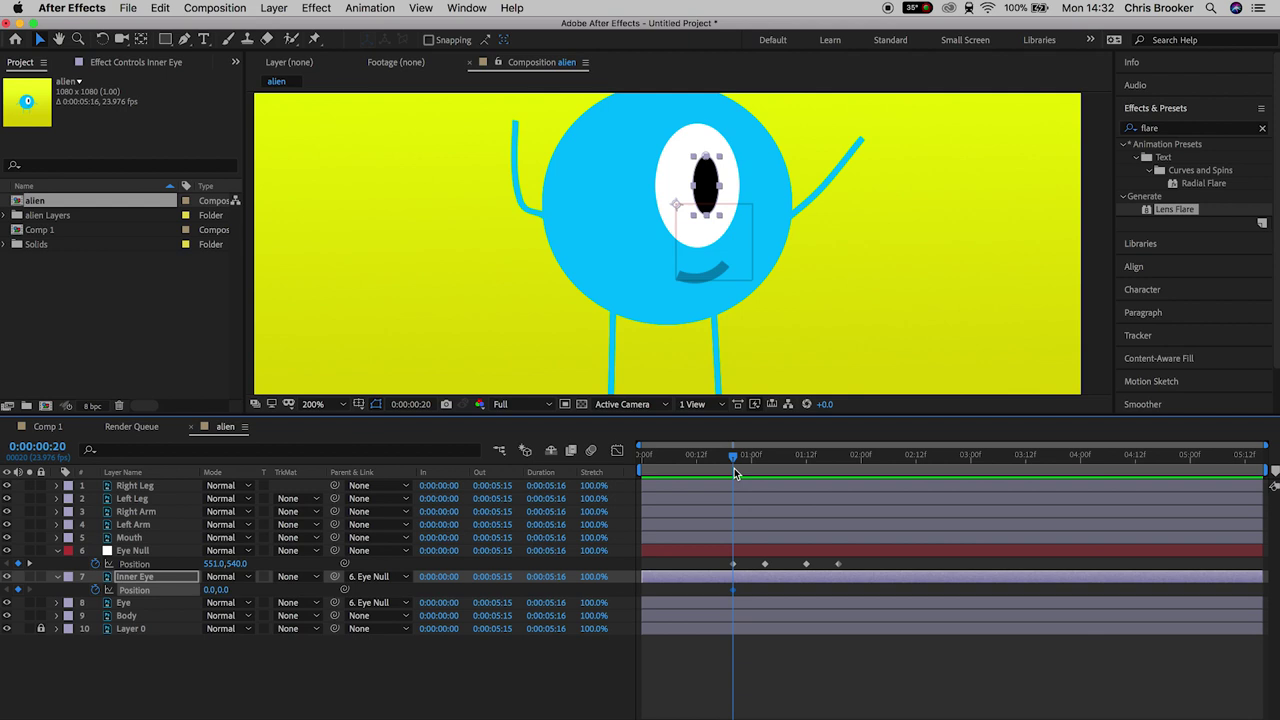
drag(733, 463, 765, 465)
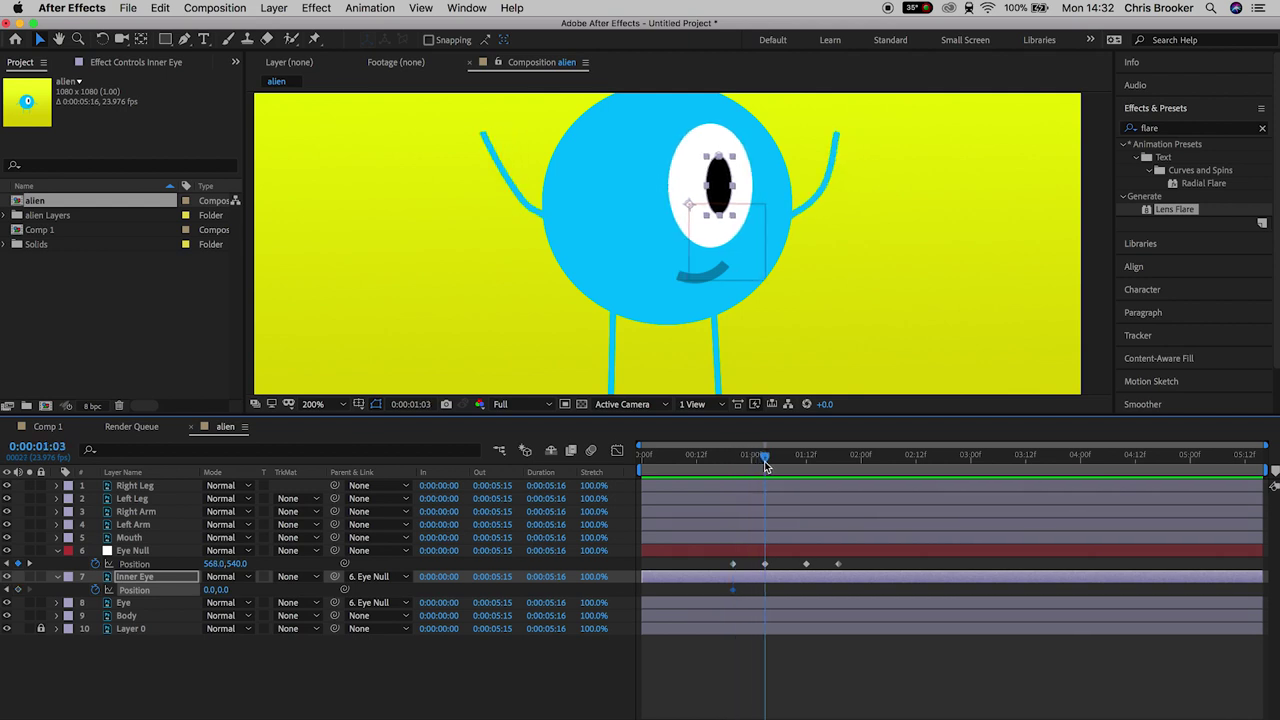
drag(207, 591, 218, 590)
drag(777, 470, 806, 470)
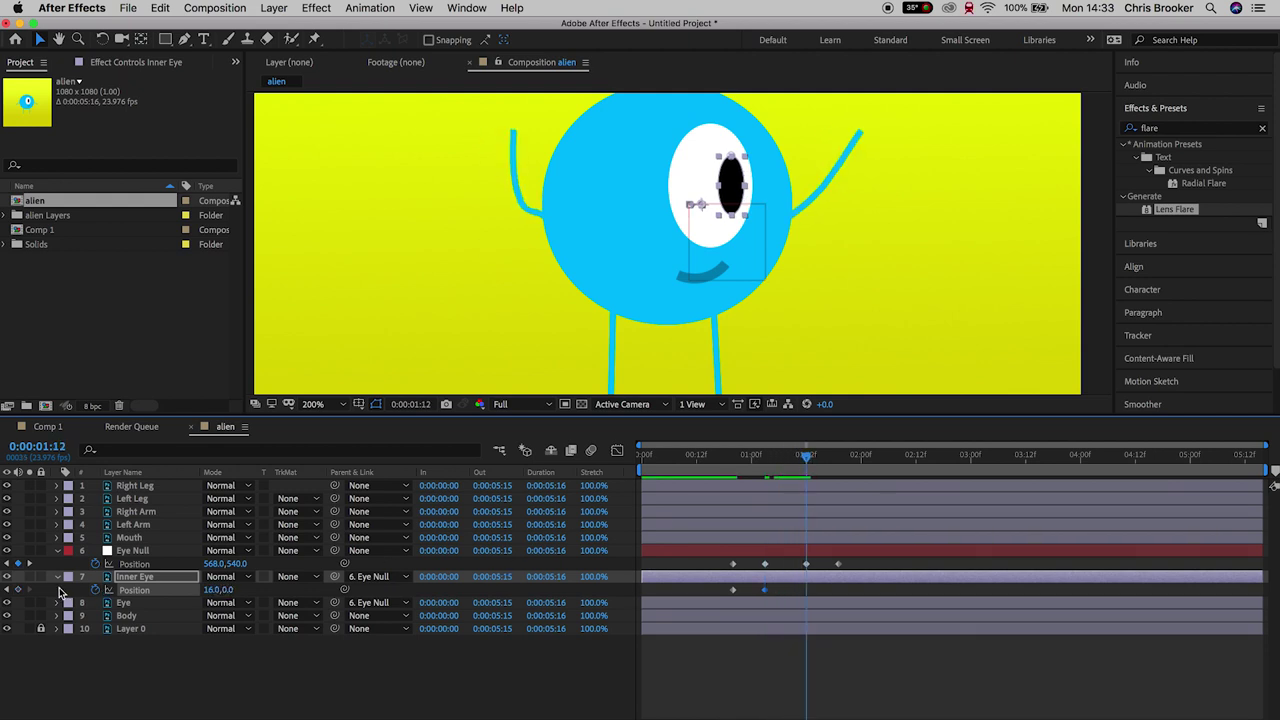
drag(806, 458, 838, 466)
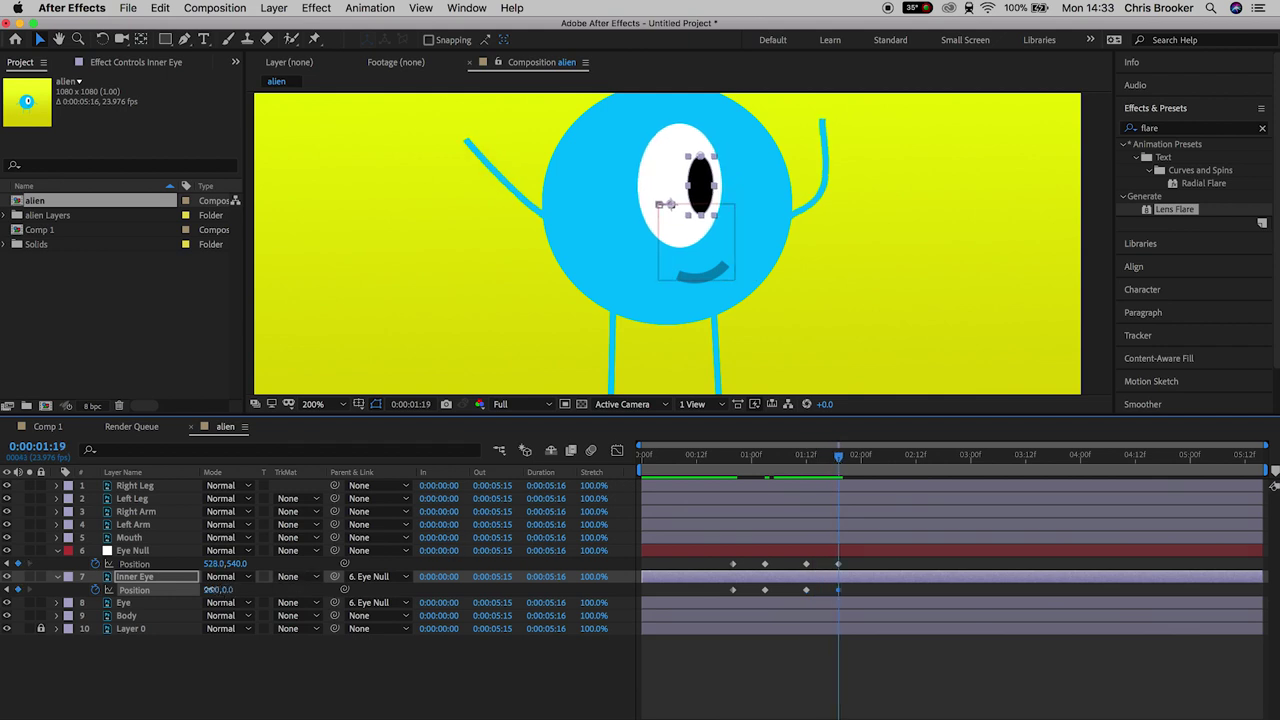
drag(210, 590, 189, 591)
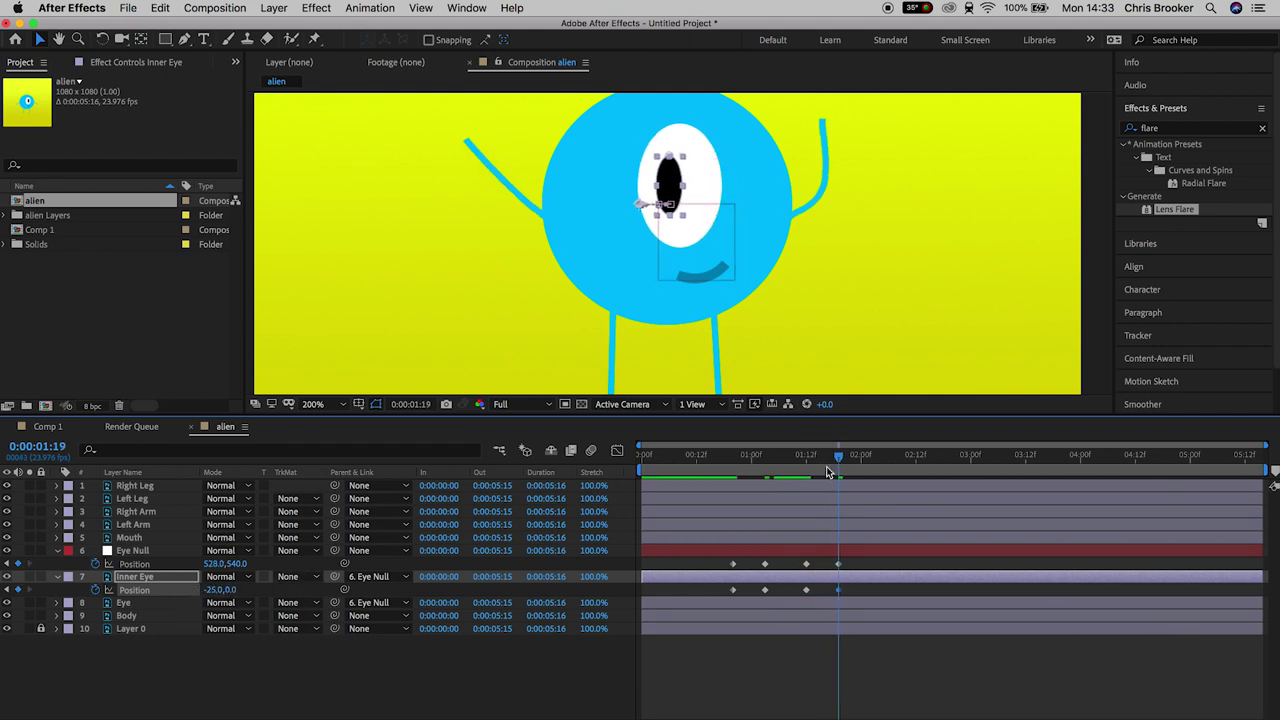
key(space)
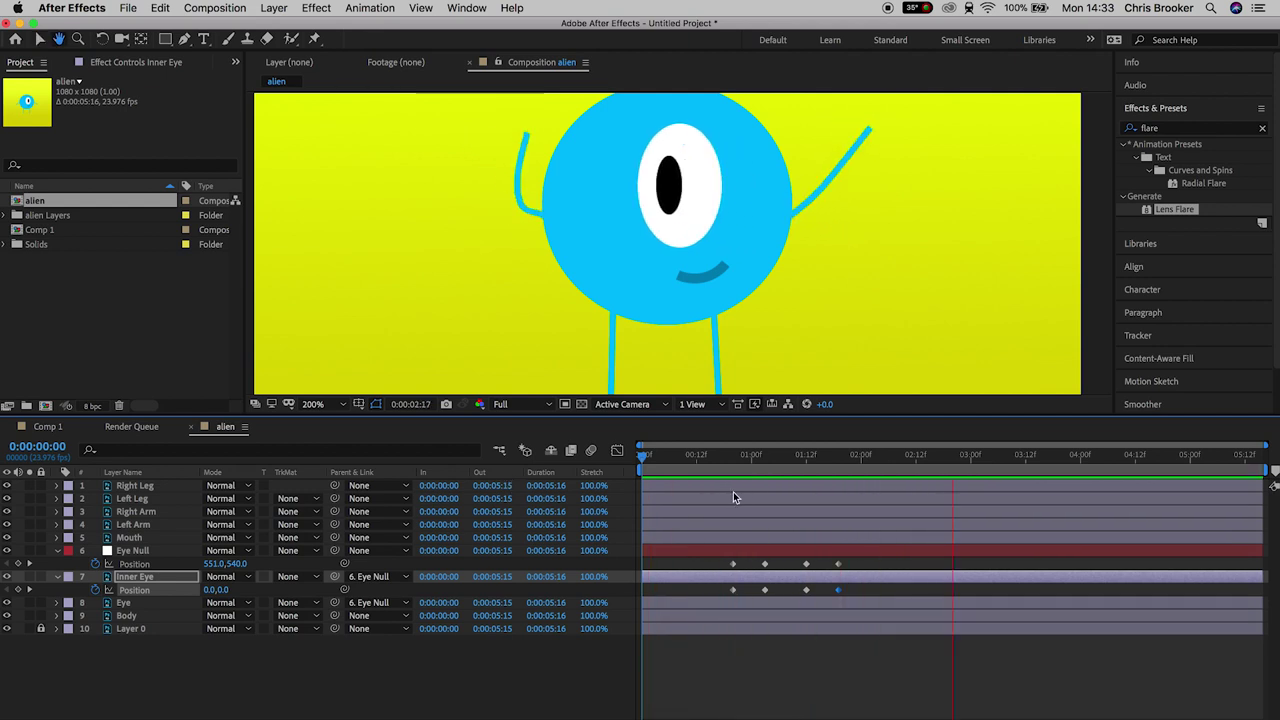
click(741, 457)
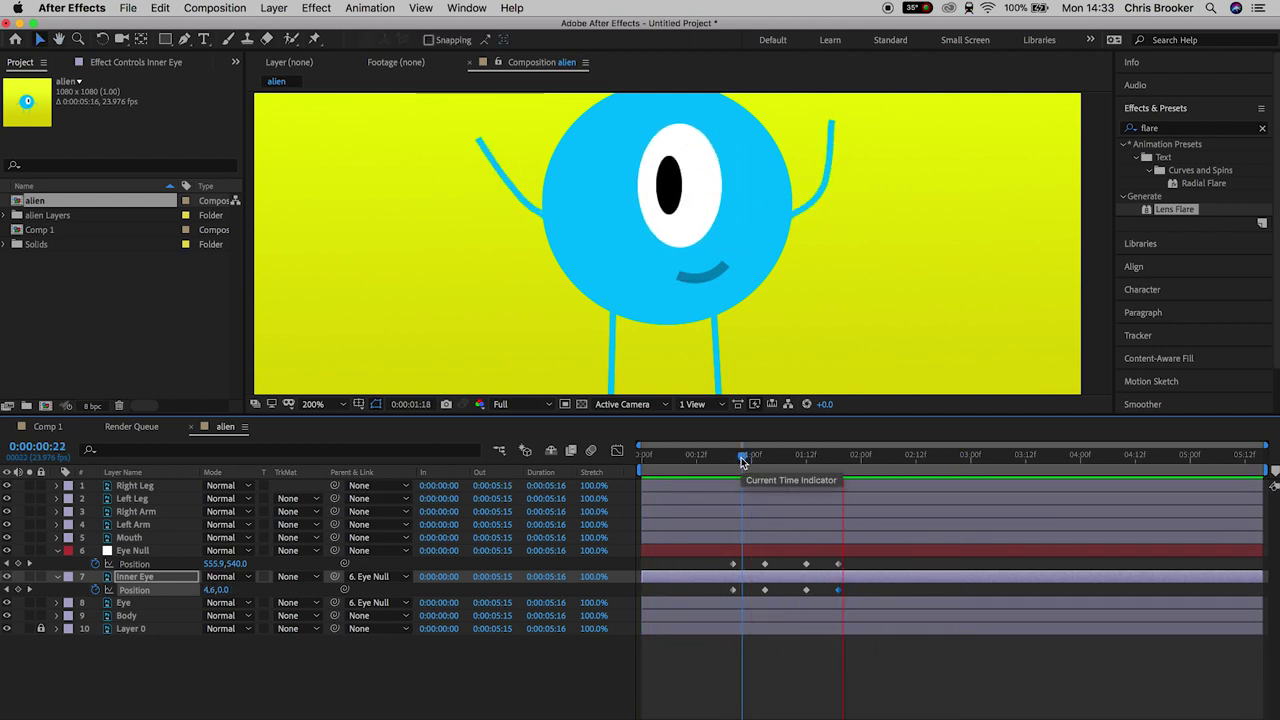
drag(751, 466, 718, 475)
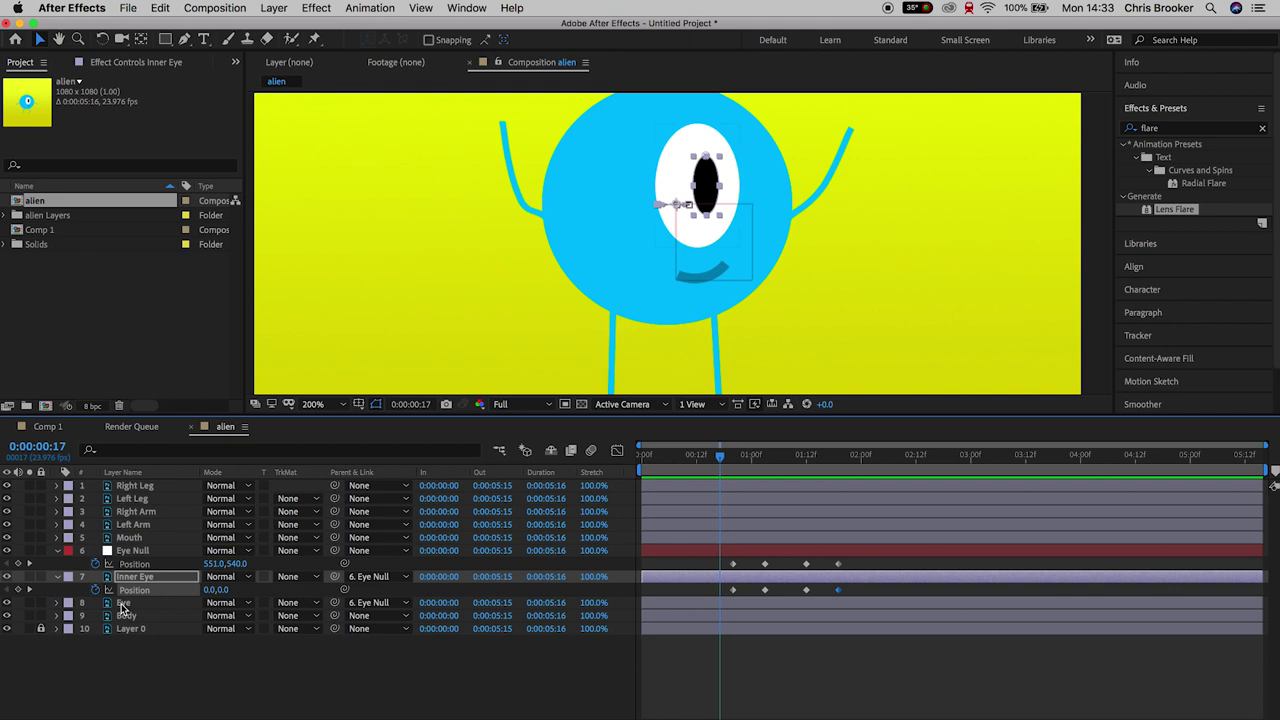
Step: Zoom in on the Mouth layer and place puppet pins on the mouth at 0:00:00:22
click(135, 538)
key(period)
click(742, 456)
click(313, 40)
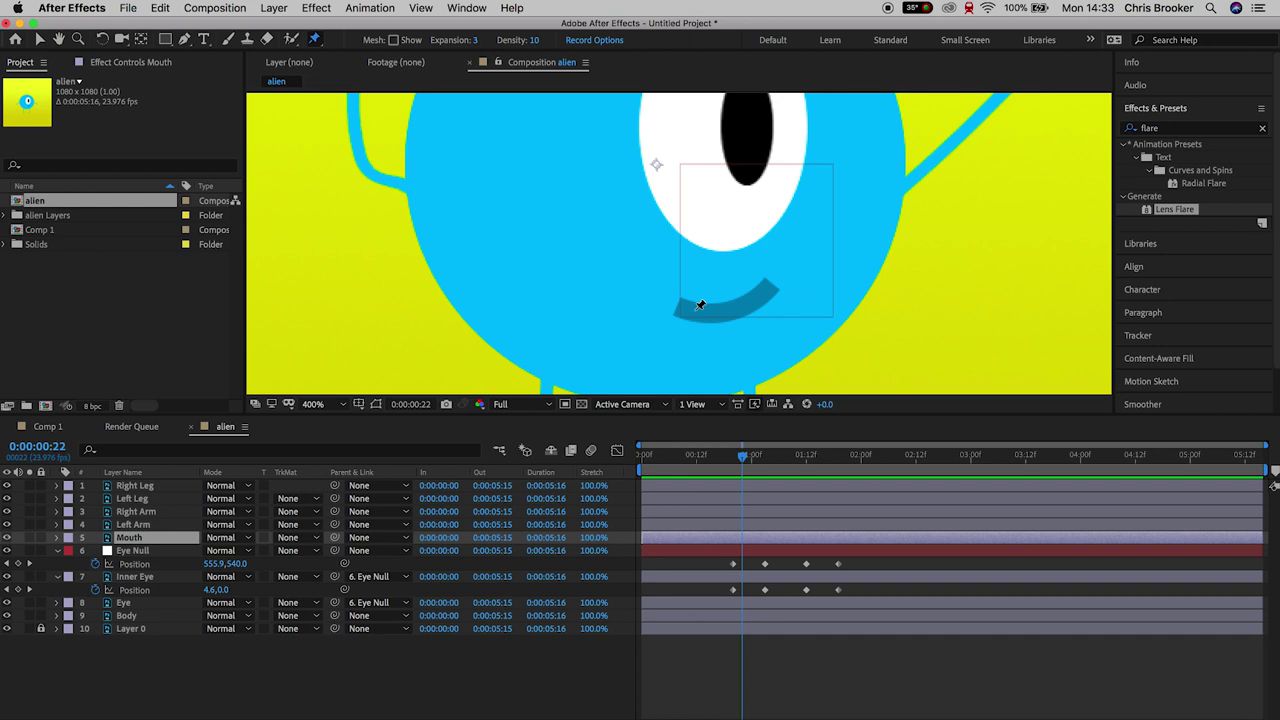
click(688, 309)
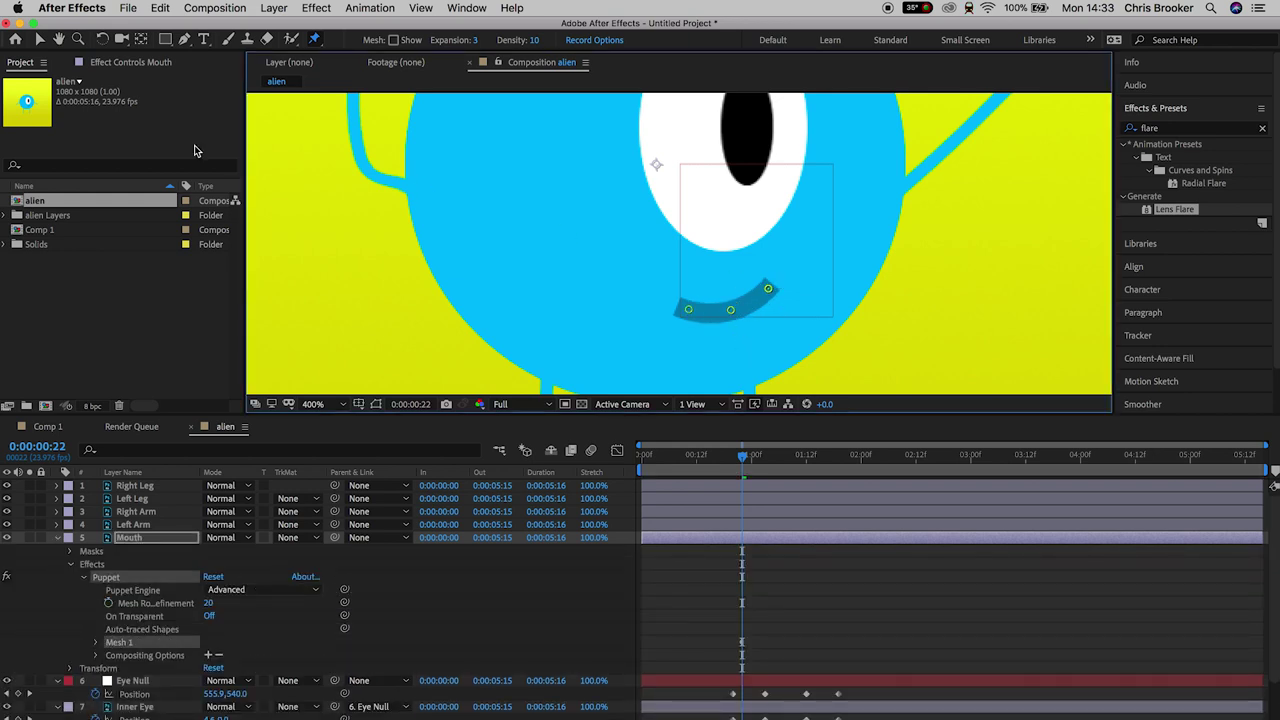
click(42, 41)
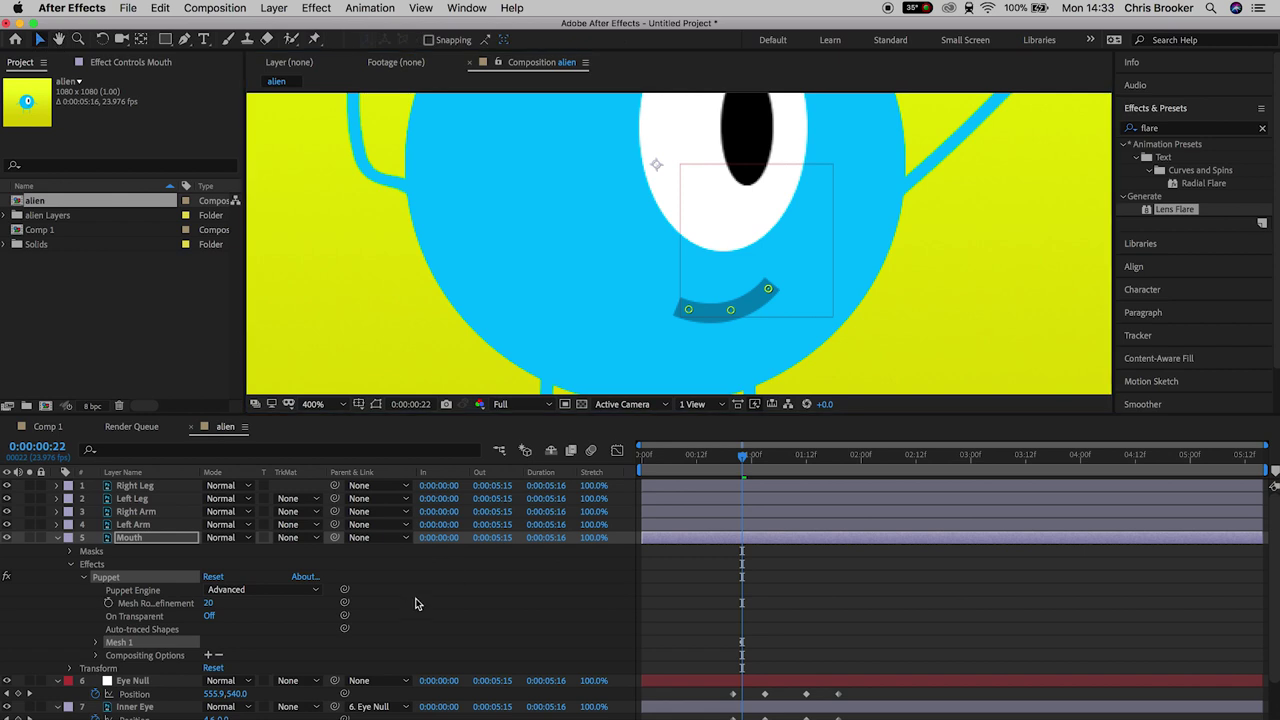
Step: Reveal the three mouth pins under Mesh 1 and keyframe them shifted right at 0:00:01:05
click(97, 643)
click(111, 682)
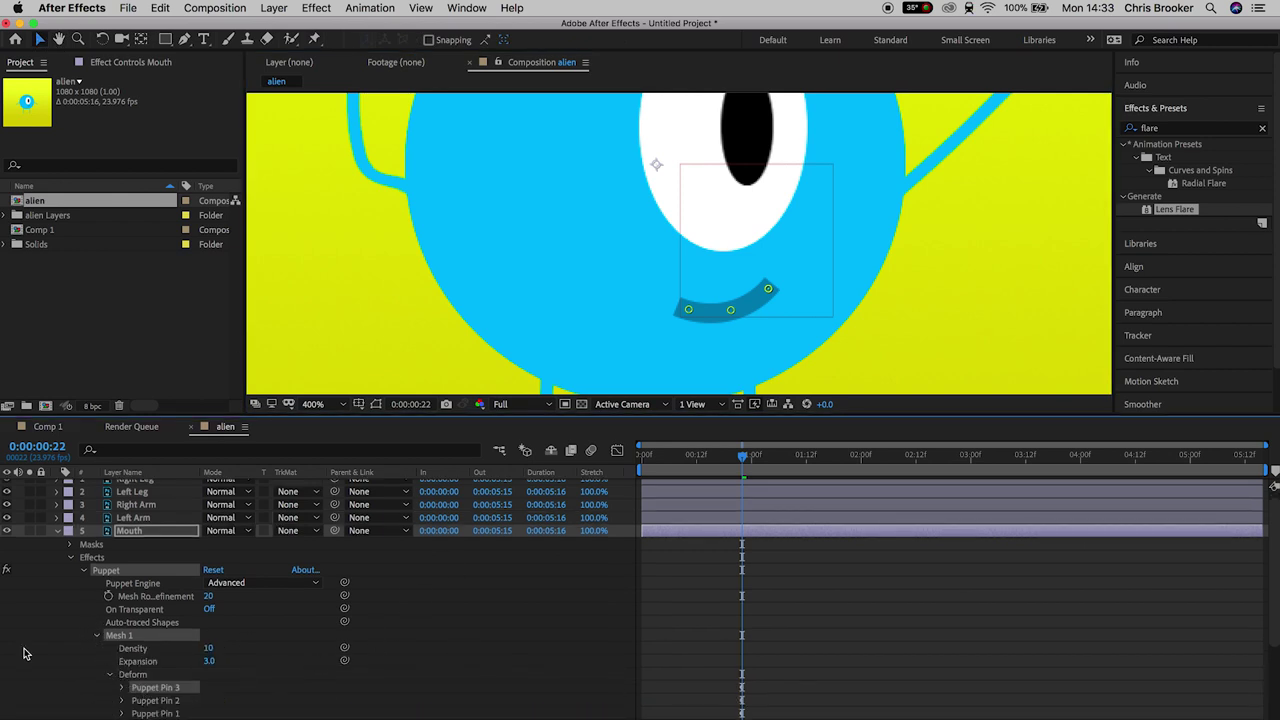
shift+click(165, 711)
click(122, 688)
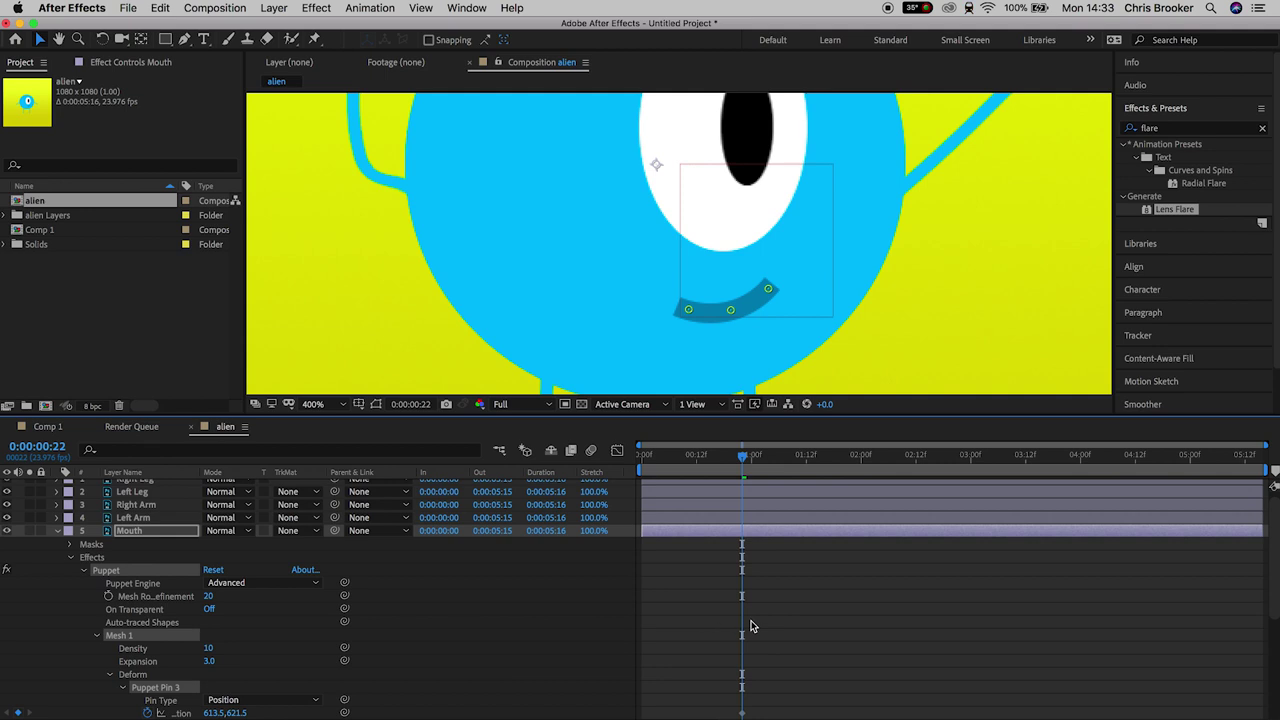
scroll(755, 627, down, 2)
drag(745, 462, 799, 463)
click(705, 318)
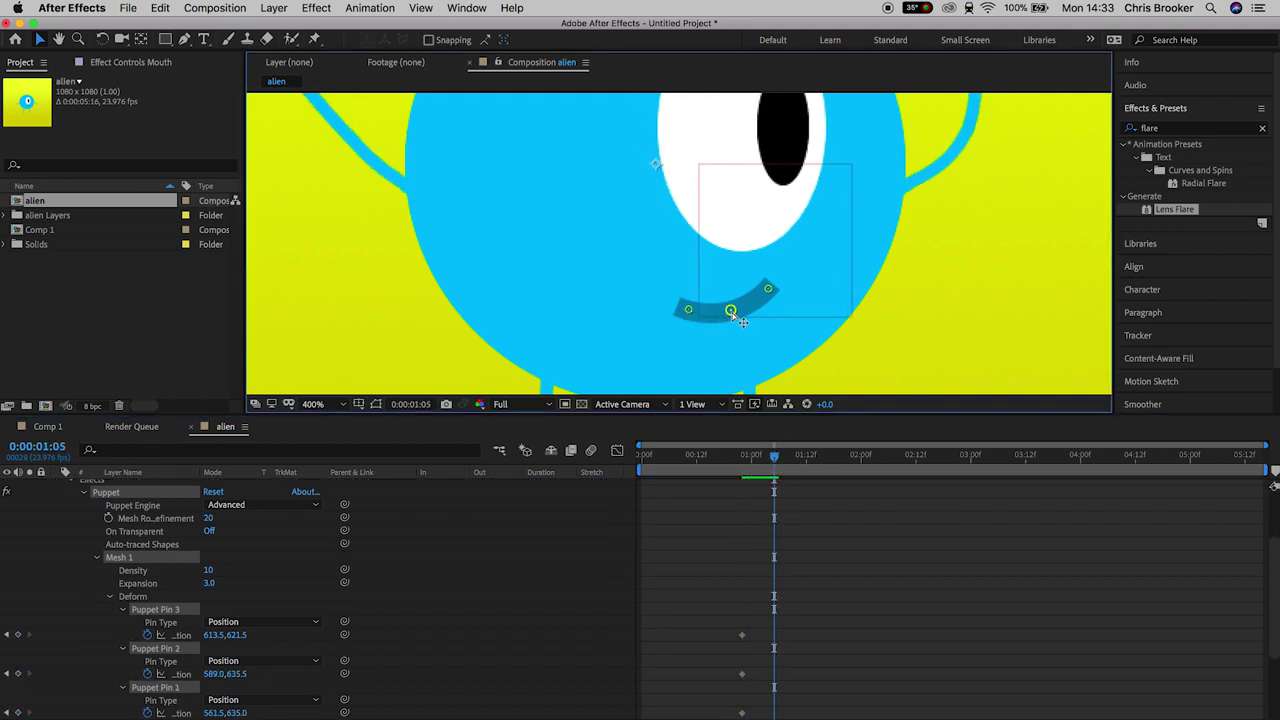
drag(768, 292, 786, 291)
click(768, 460)
key(space)
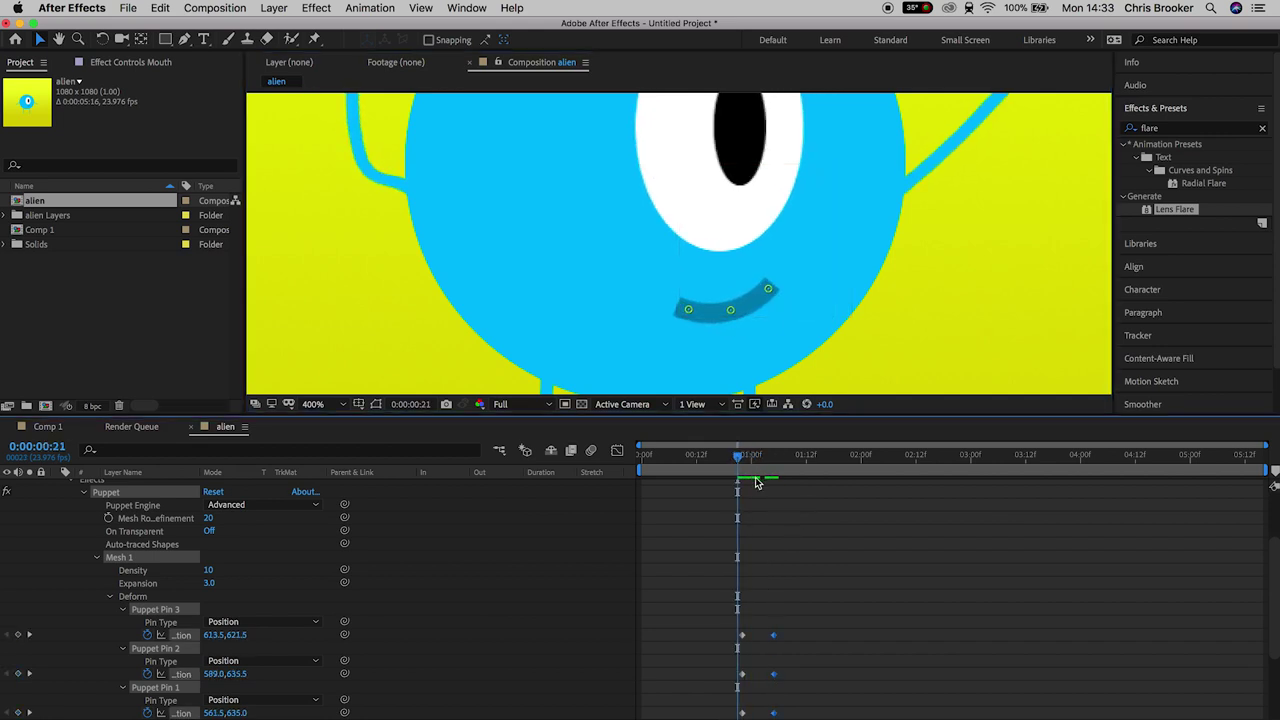
mouse_move(770, 472)
mouse_down()
mouse_move(840, 479)
mouse_move(774, 481)
mouse_up()
Step: Nudge the mouth's left and right end pins and preview from 0:00:00:18
drag(786, 292, 783, 285)
drag(706, 312, 704, 297)
click(723, 462)
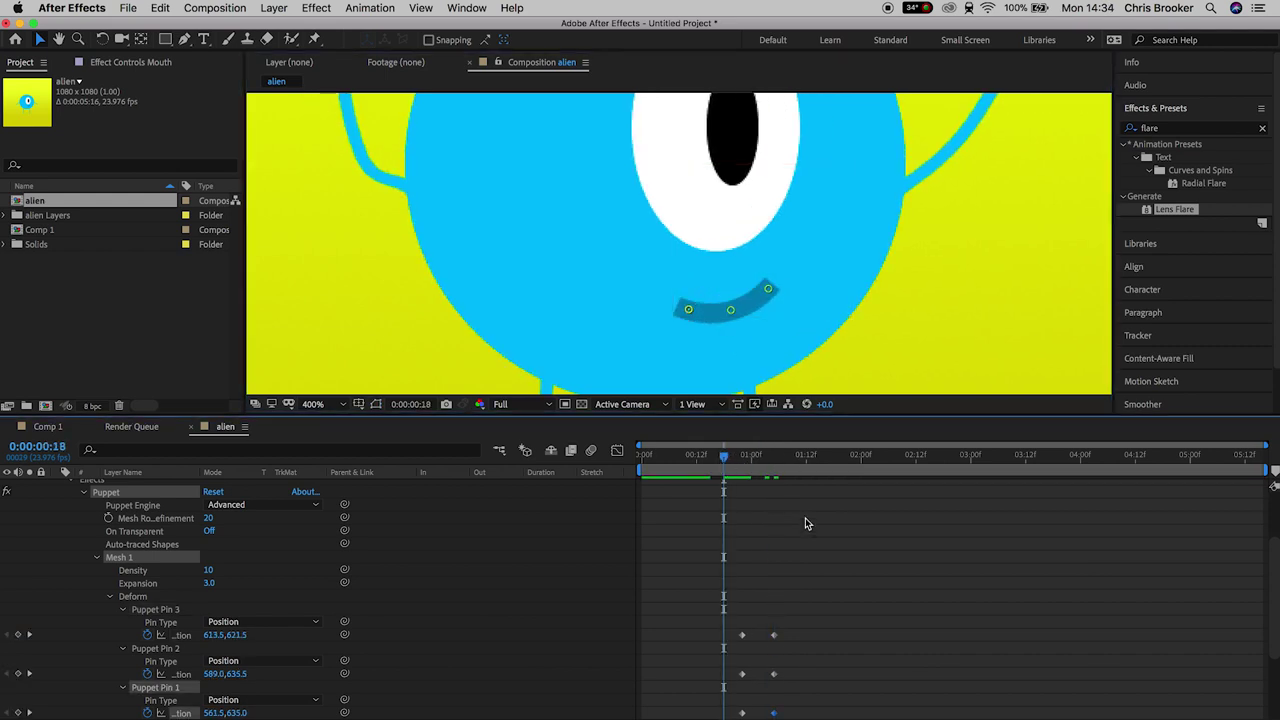
key(space)
key(space)
click(724, 463)
key(space)
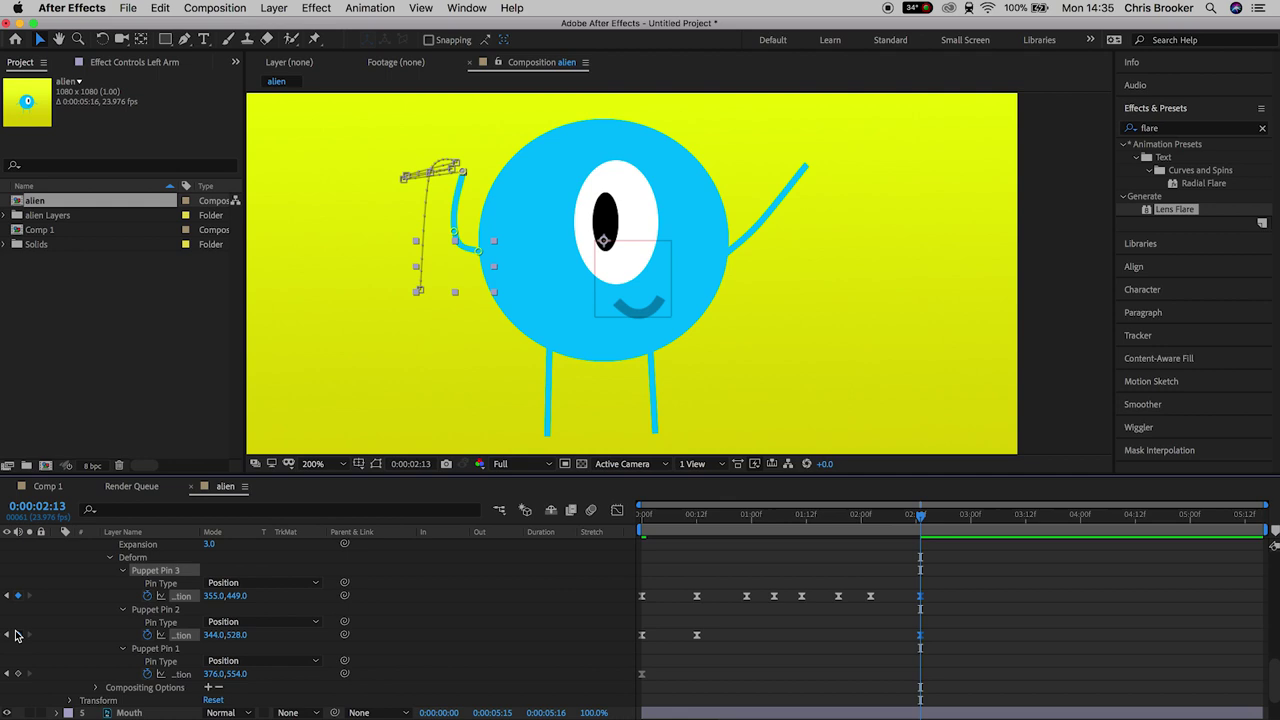
Step: Switch on motion blur for the Mouth, Eye Null, Inner Eye and Eye layers, then preview
click(923, 530)
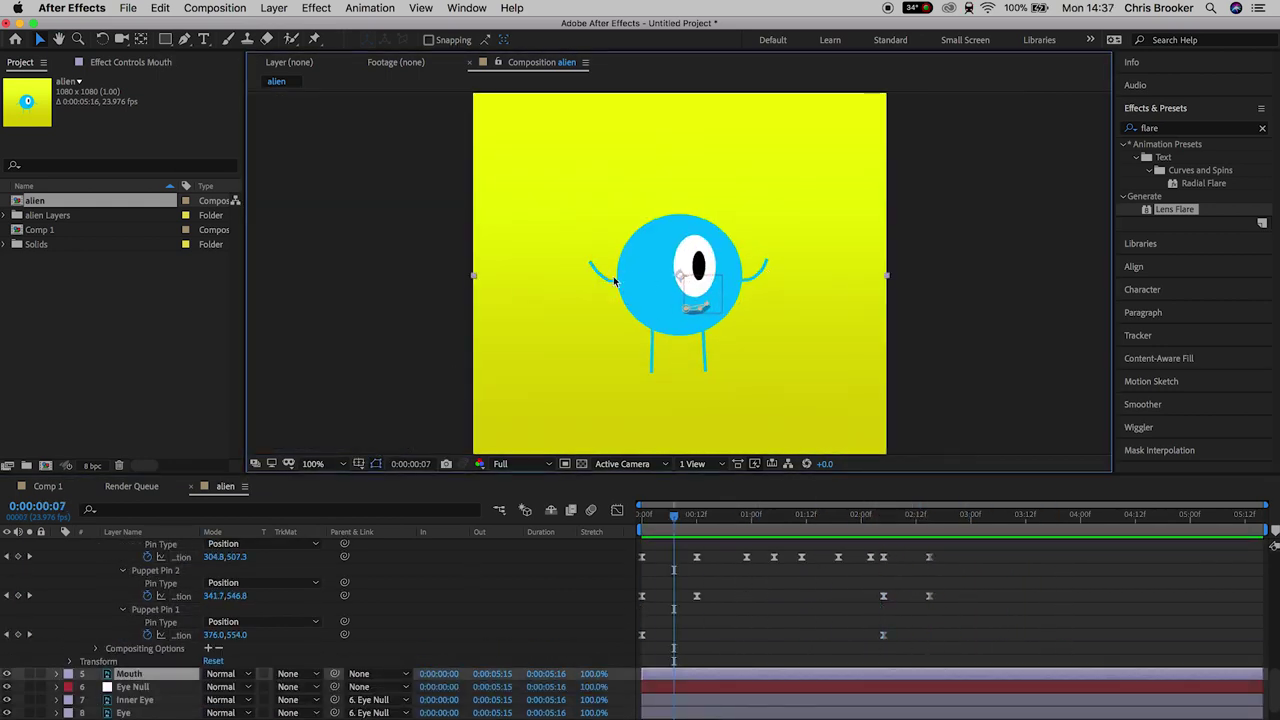
key(Home)
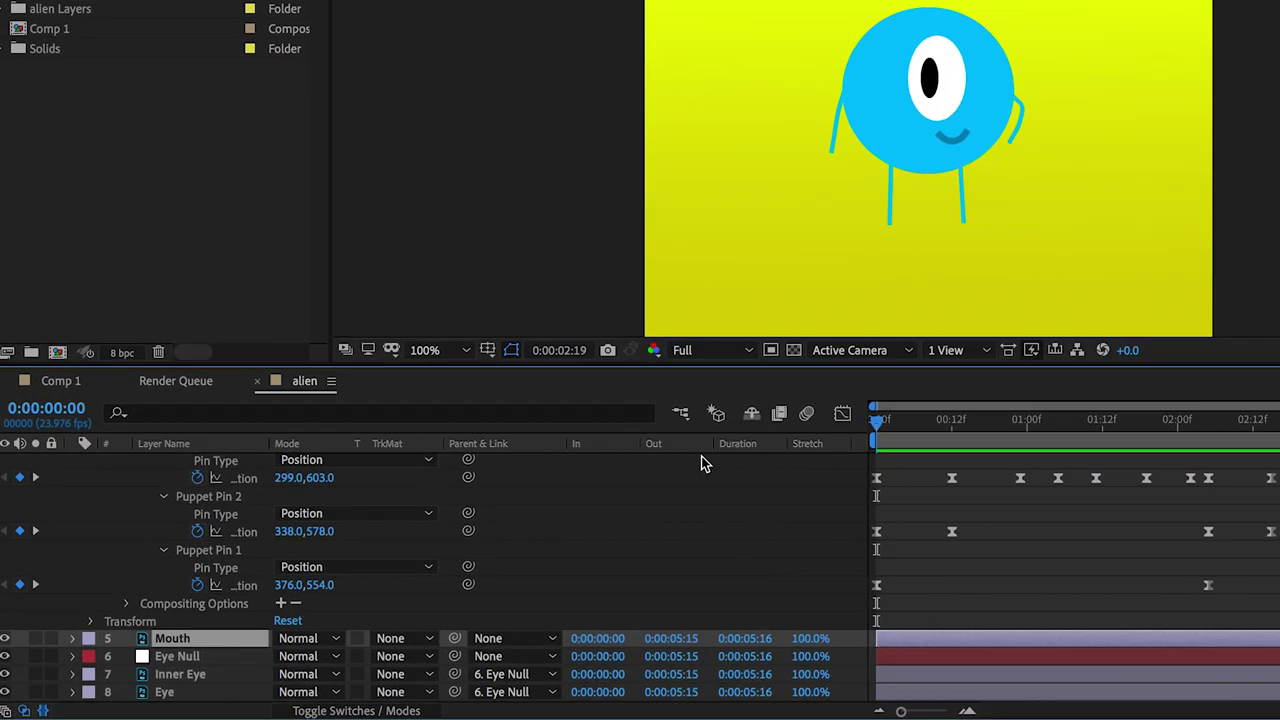
key(space)
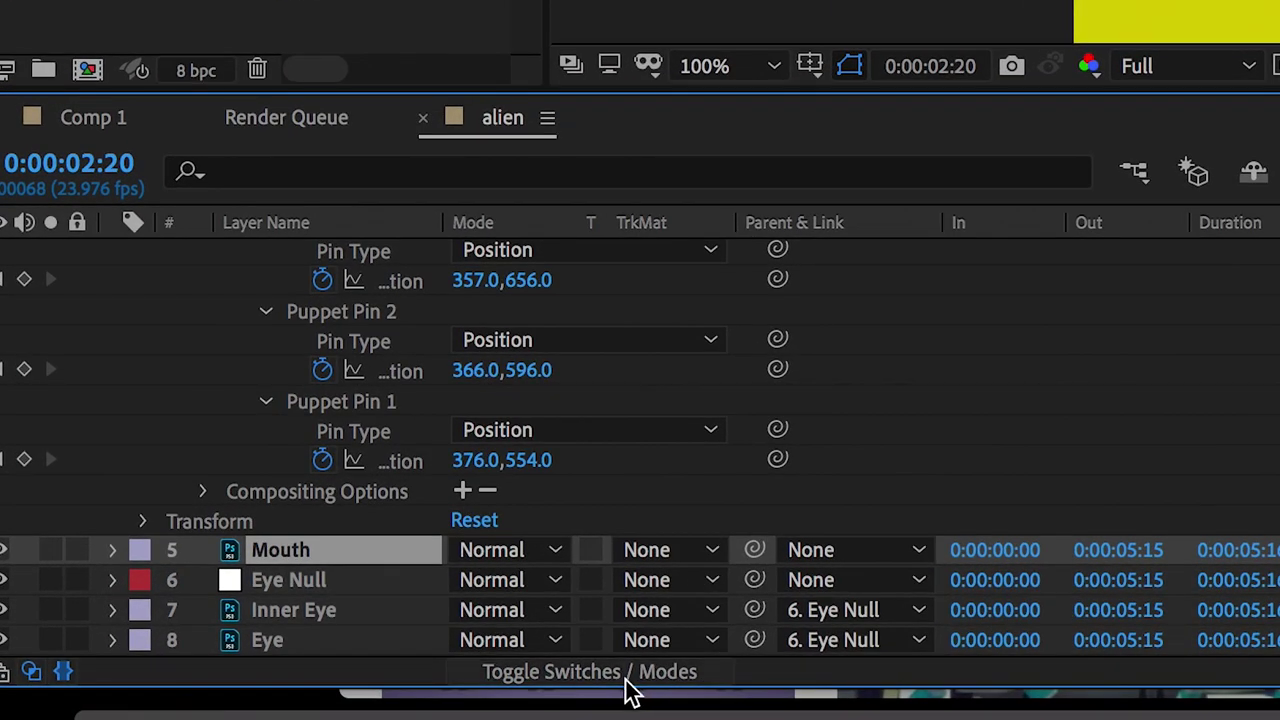
click(626, 674)
key(ctrl+a)
click(596, 550)
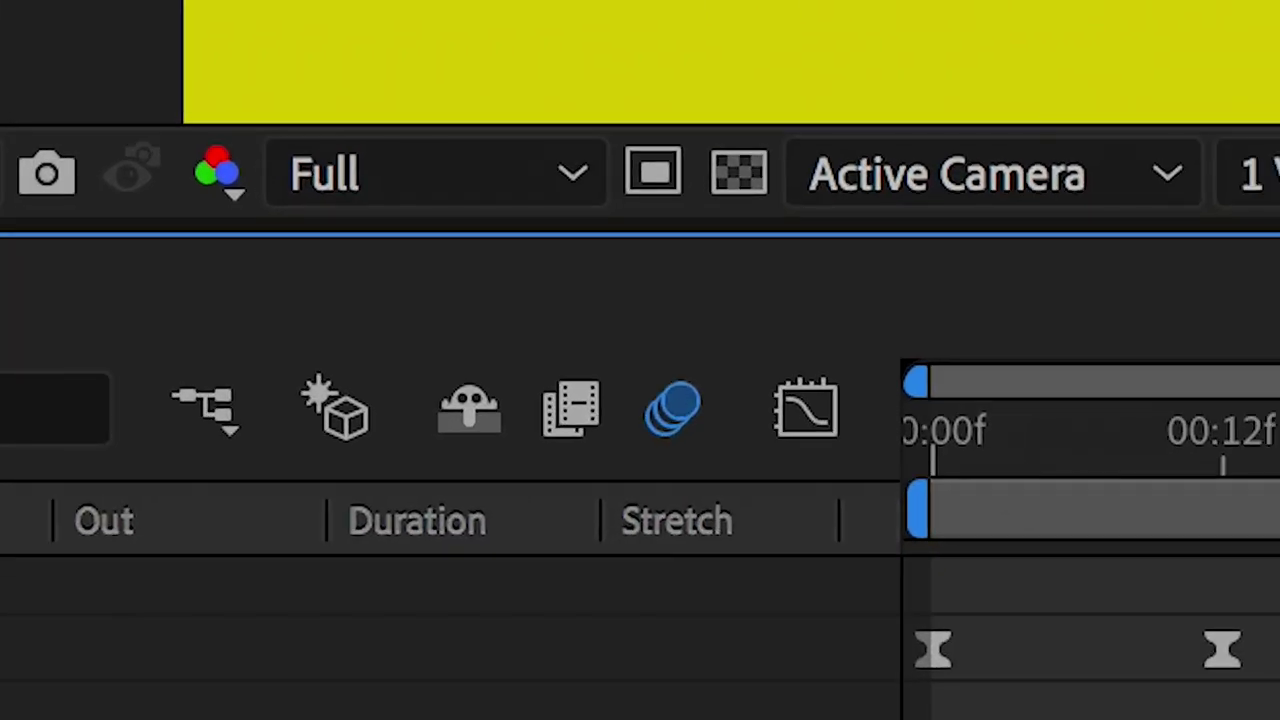
key(Home)
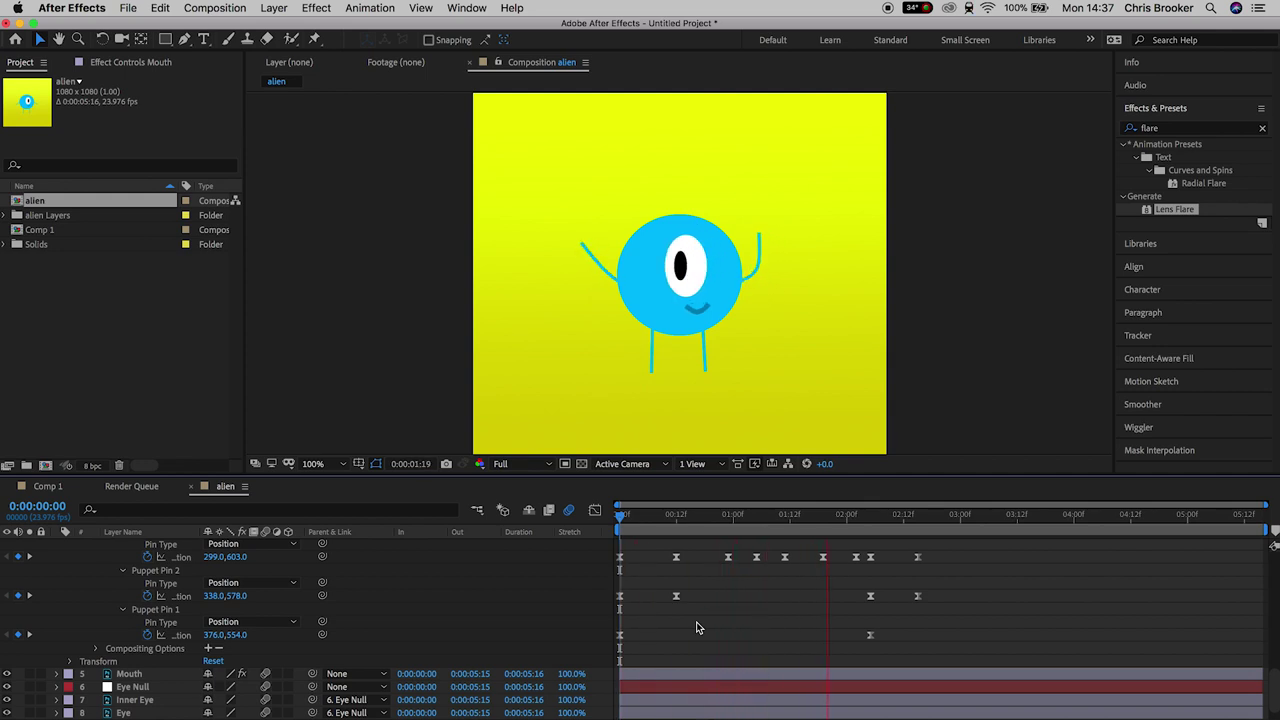
key(space)
key(Home)
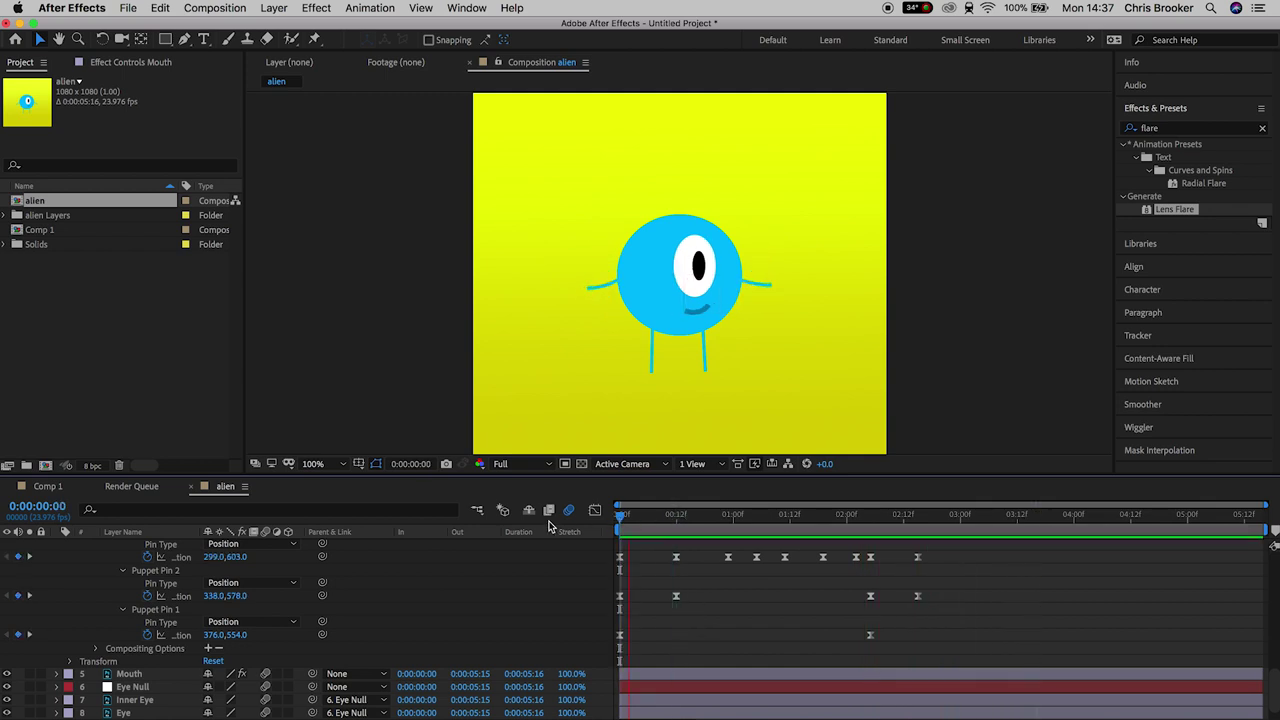